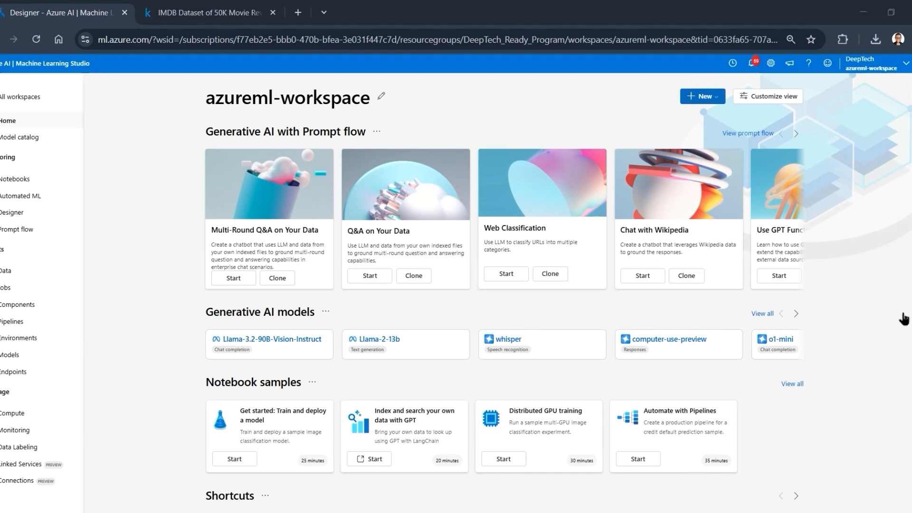
- Create a new pipeline with classic prebuilt components in the Designer and name the draft NLP Pipeline
left_click(4, 215)
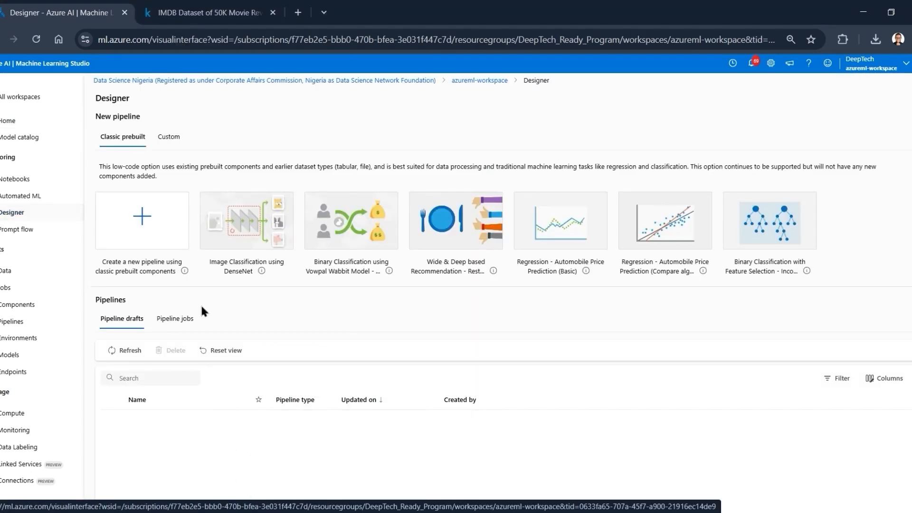
left_click(140, 232)
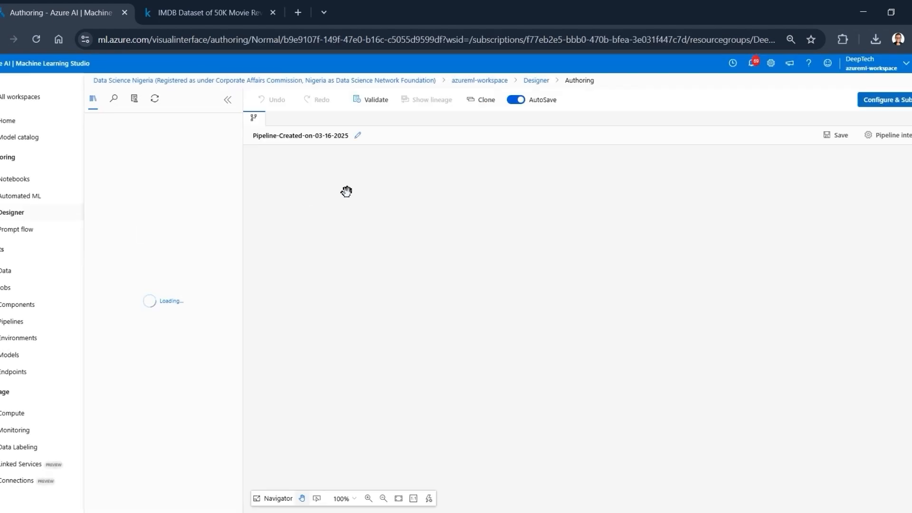
left_click(359, 136)
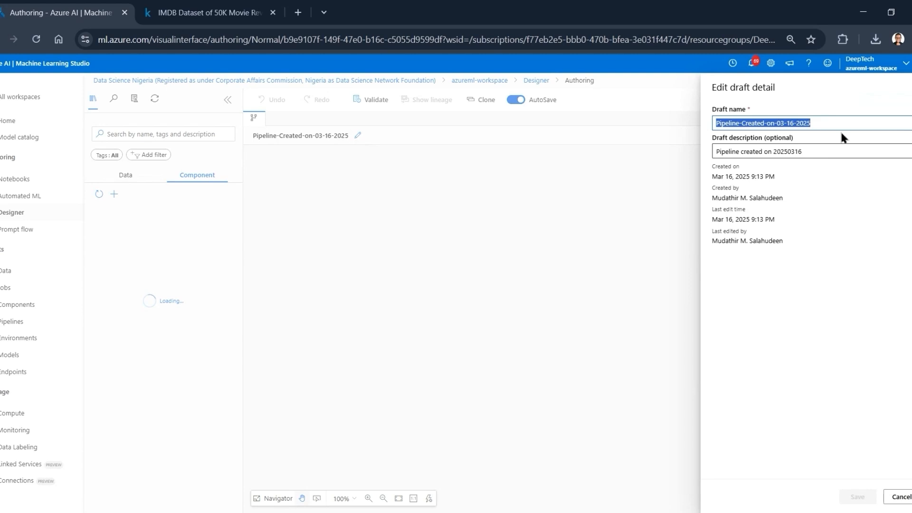
type("NL")
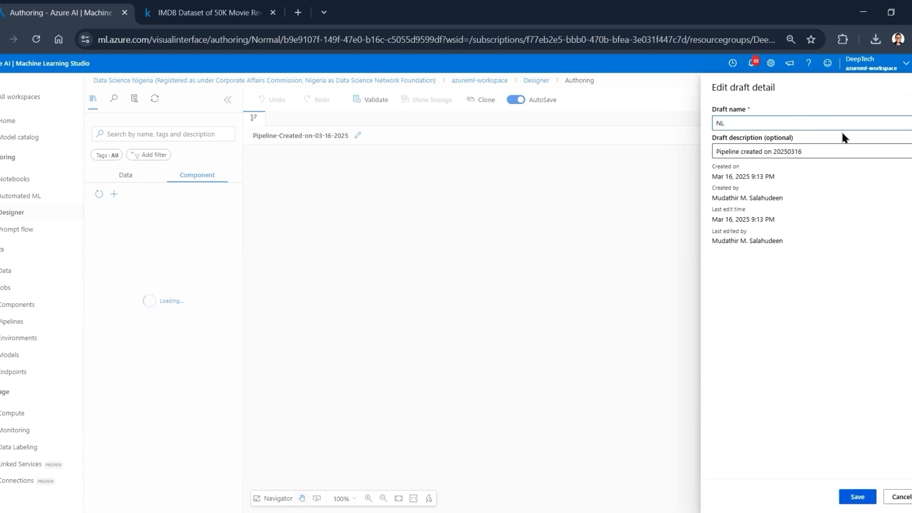
type("P Pipeline")
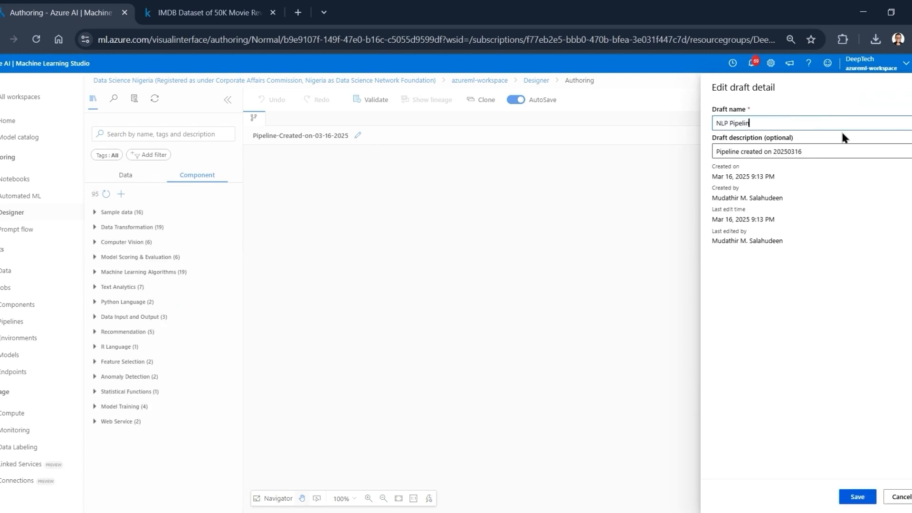
left_click(856, 494)
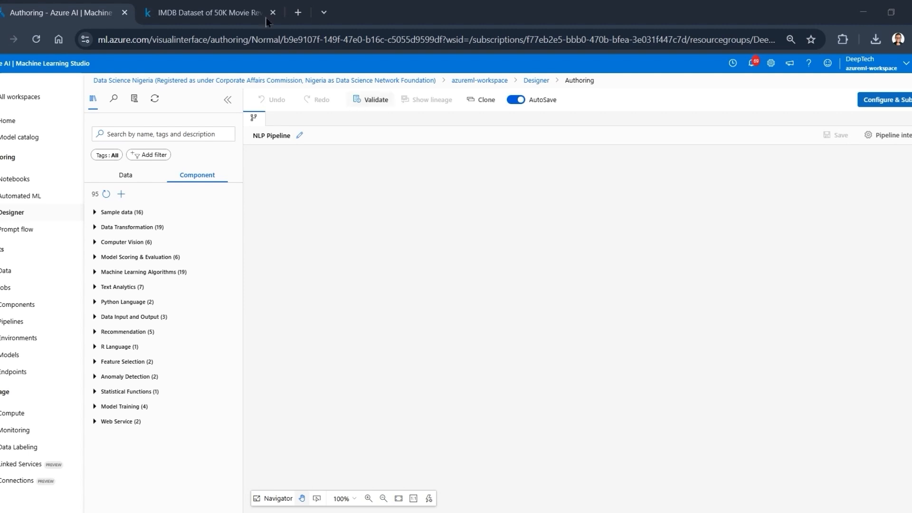
- Examine the review and sentiment columns of the IMDB Dataset of 50K Movie Reviews on Kaggle, and view its download options
left_click(206, 7)
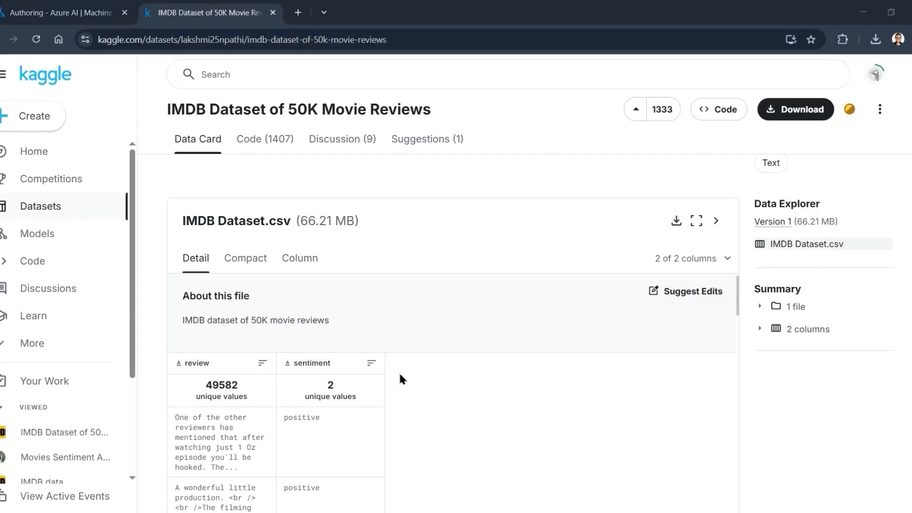
scroll(388, 376, "down", 3)
scroll(388, 377, "up", 2)
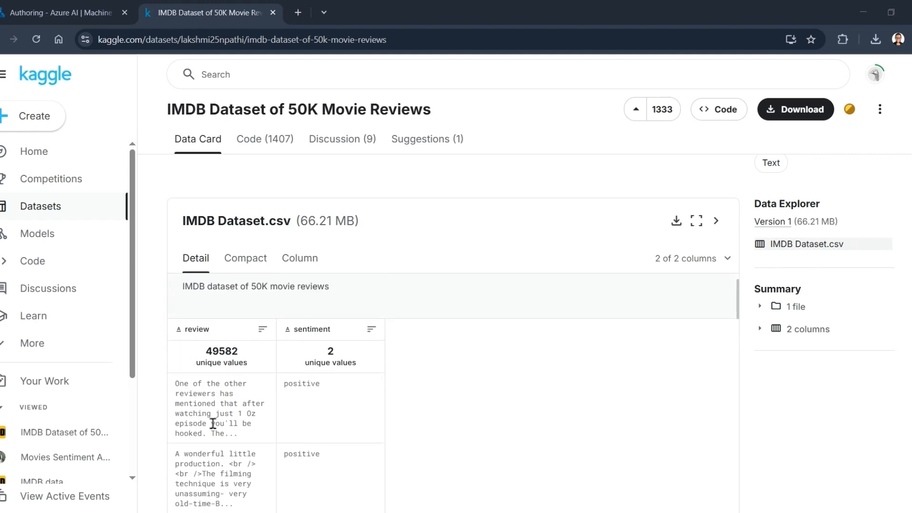
scroll(264, 402, "down", 1)
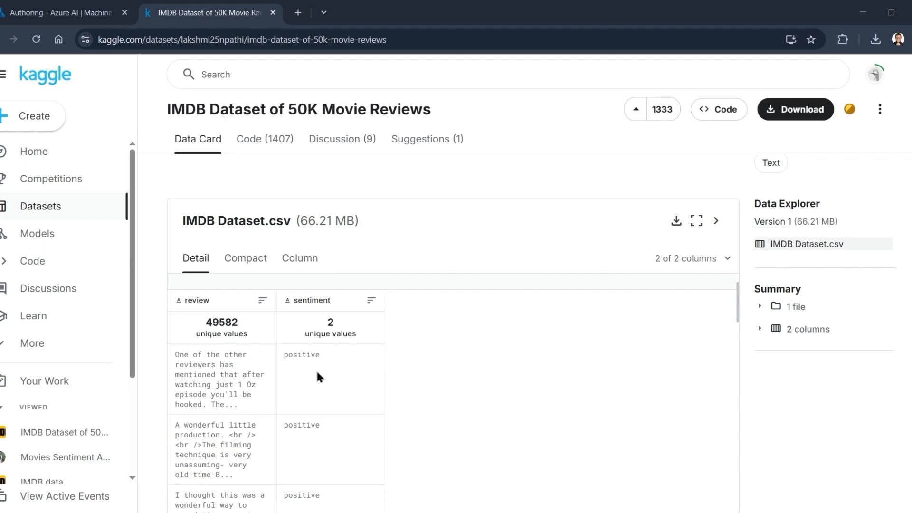
scroll(220, 424, "down", 1)
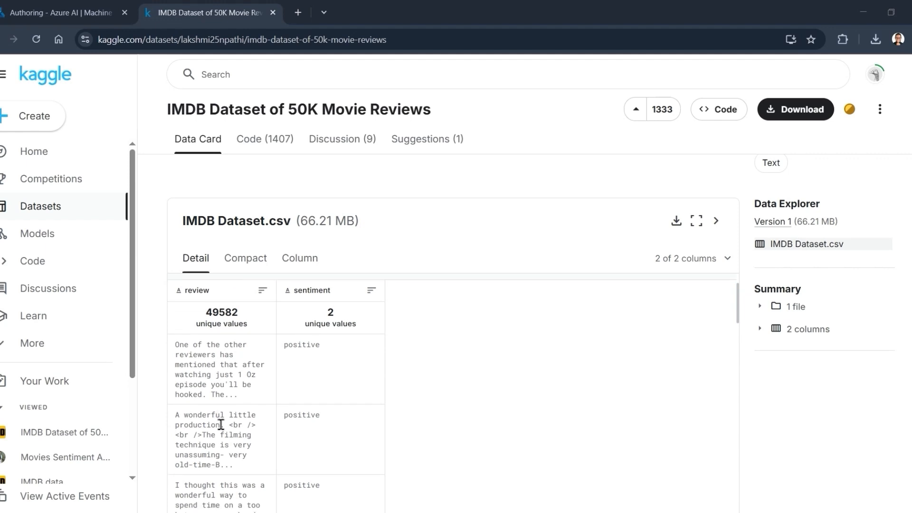
scroll(347, 460, "down", 12)
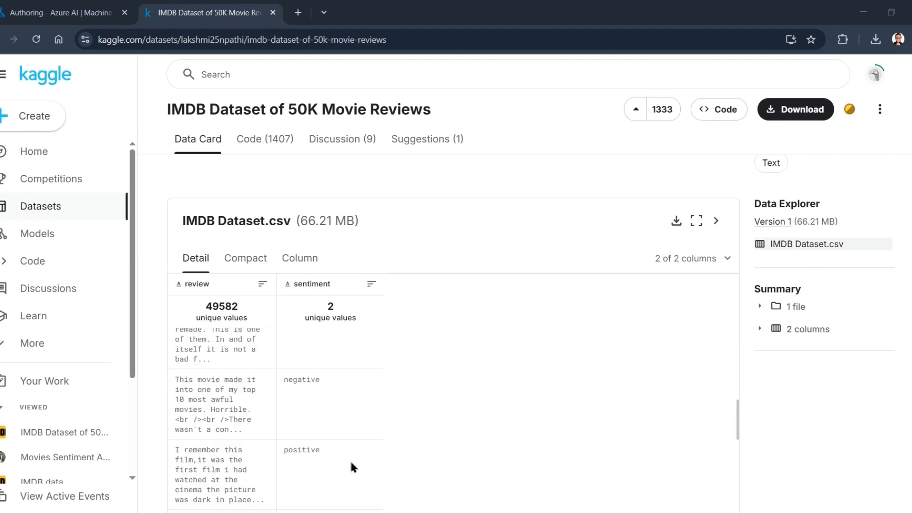
scroll(269, 386, "up", 14)
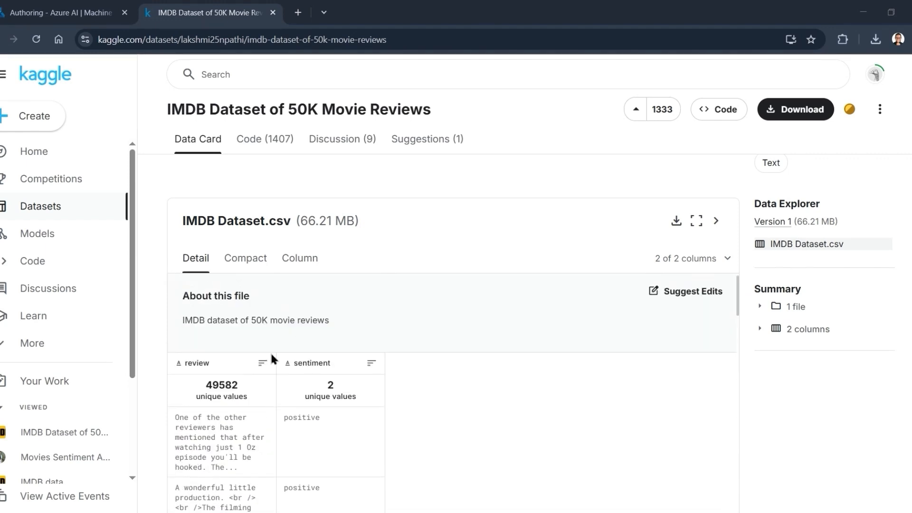
scroll(304, 371, "up", 8)
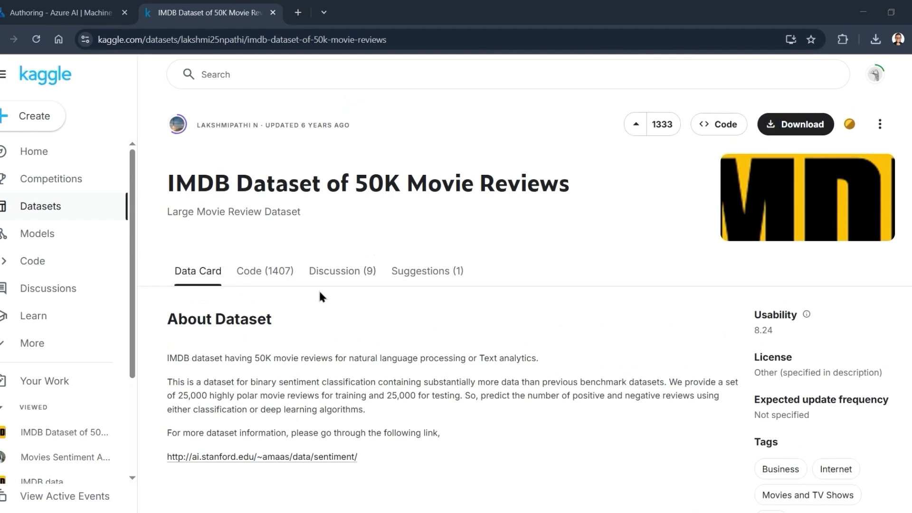
scroll(319, 289, "down", 3)
scroll(490, 340, "down", 4)
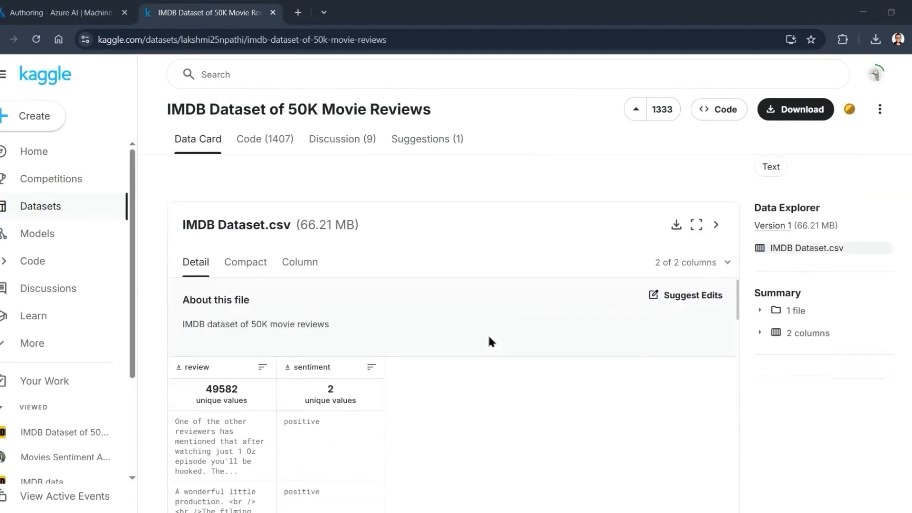
scroll(489, 338, "down", 3)
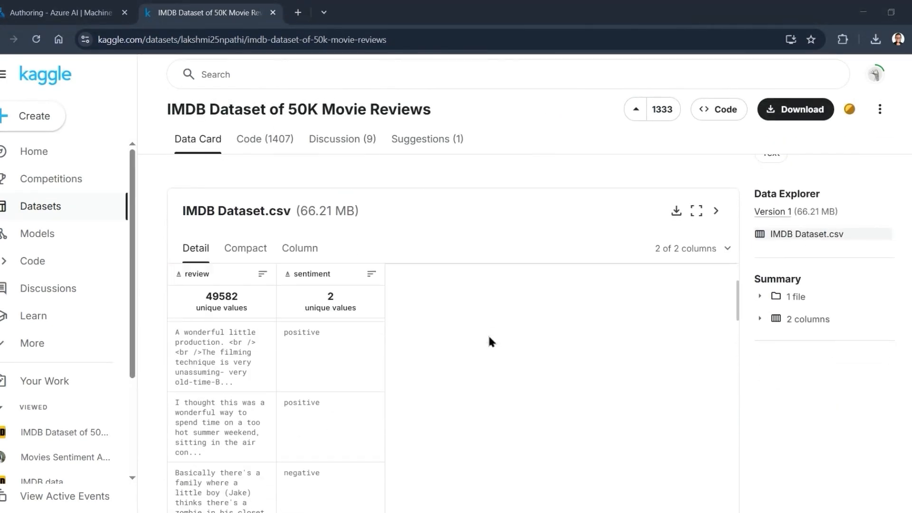
scroll(270, 383, "down", 10)
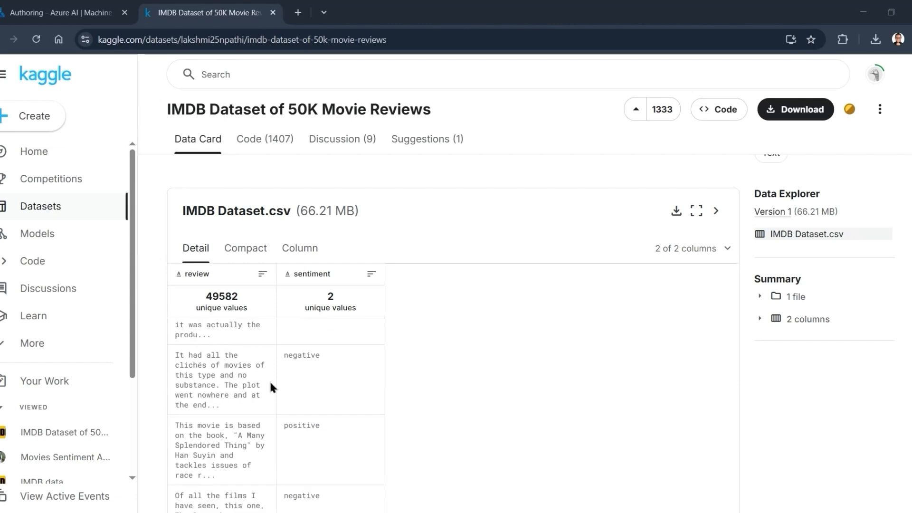
scroll(270, 383, "down", 10)
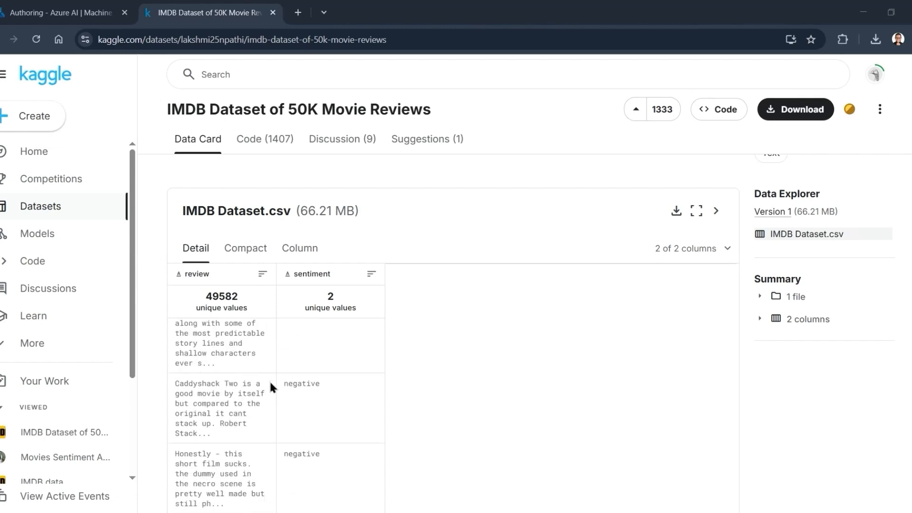
scroll(271, 383, "down", 5)
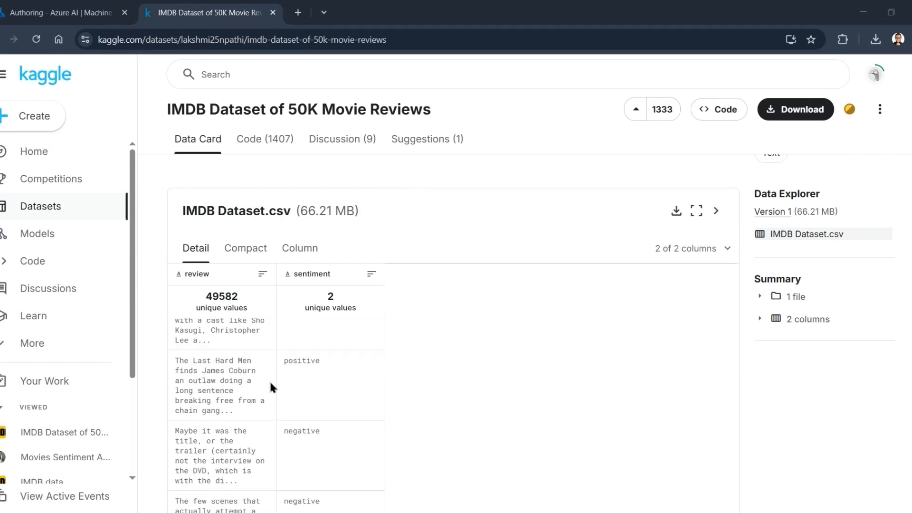
scroll(415, 339, "down", 10)
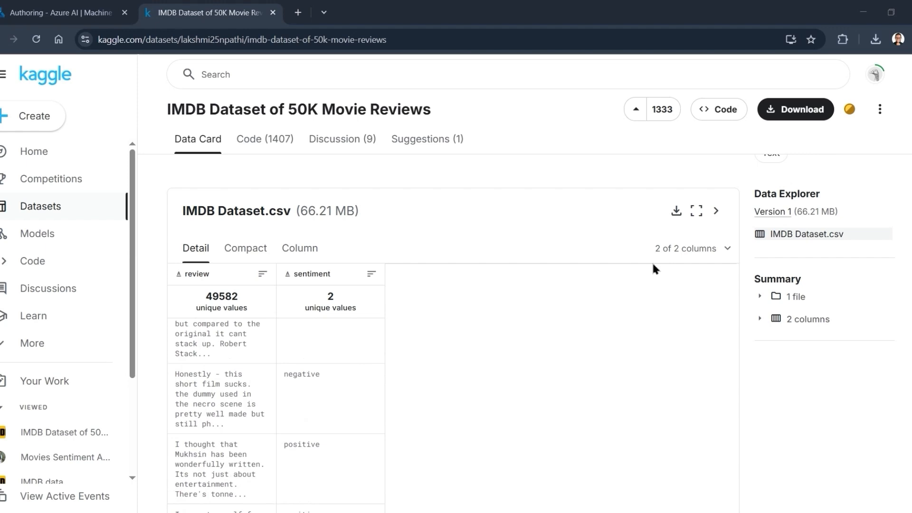
left_click(792, 118)
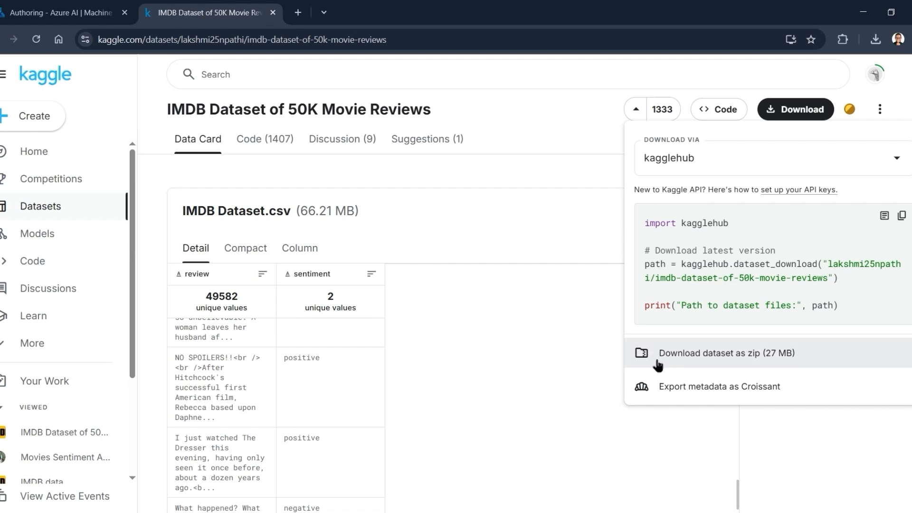
left_click(561, 367)
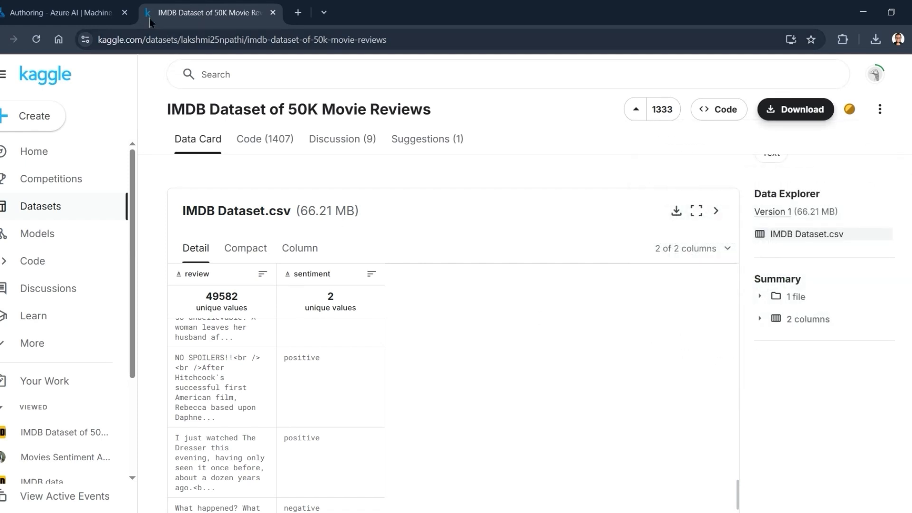
- Return to the NLP Pipeline in Azure Machine Learning Studio, search the components for "imp" and place Import Data on the canvas
left_click(61, 12)
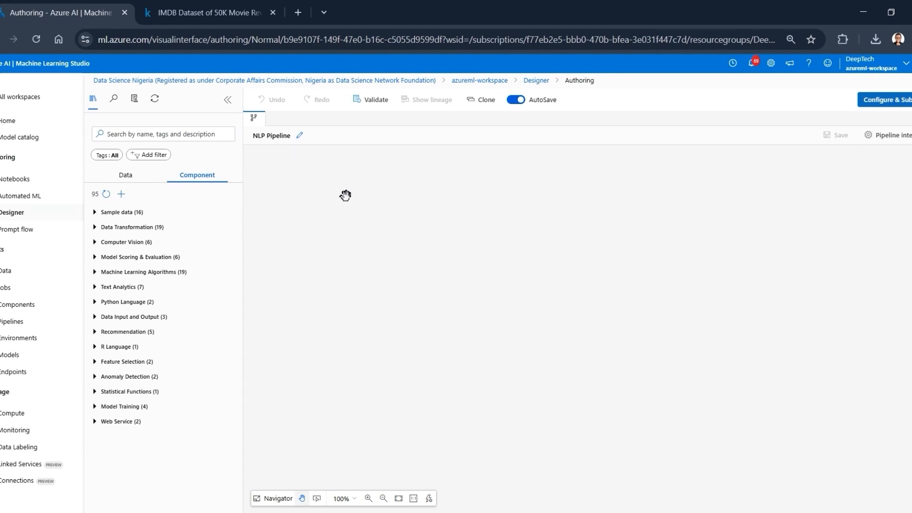
left_click(133, 133)
type("imp")
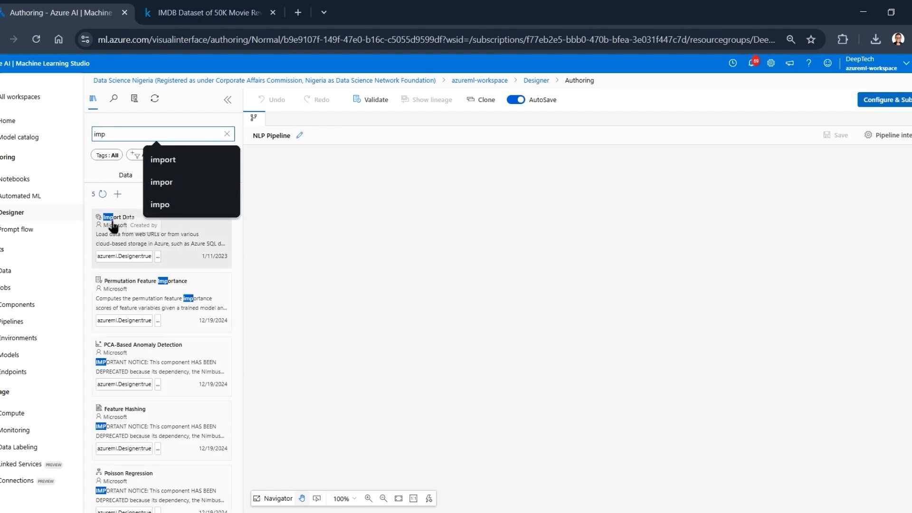
left_click_drag(112, 227, 499, 184)
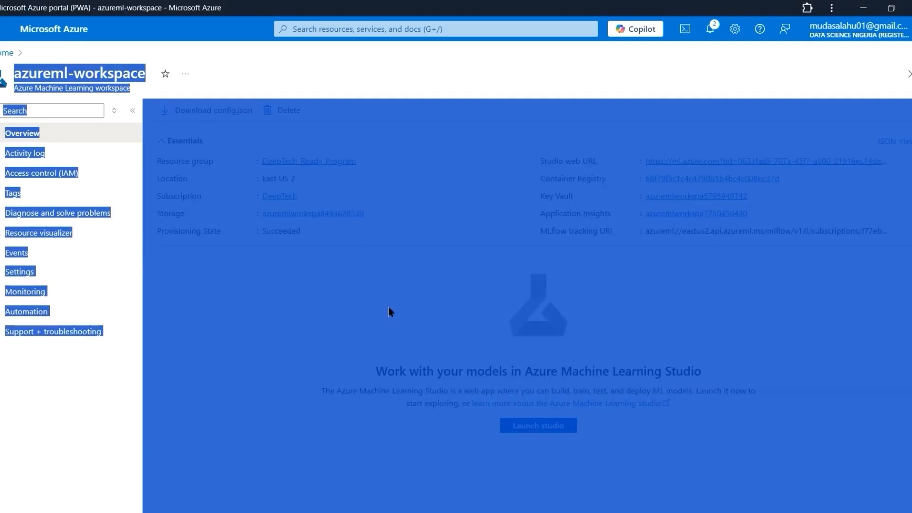
- In the Azure portal, browse dtrstorageaccount's deeptechreadycontainer to the NLP/data folder to check the stored dataset file
left_click(389, 313)
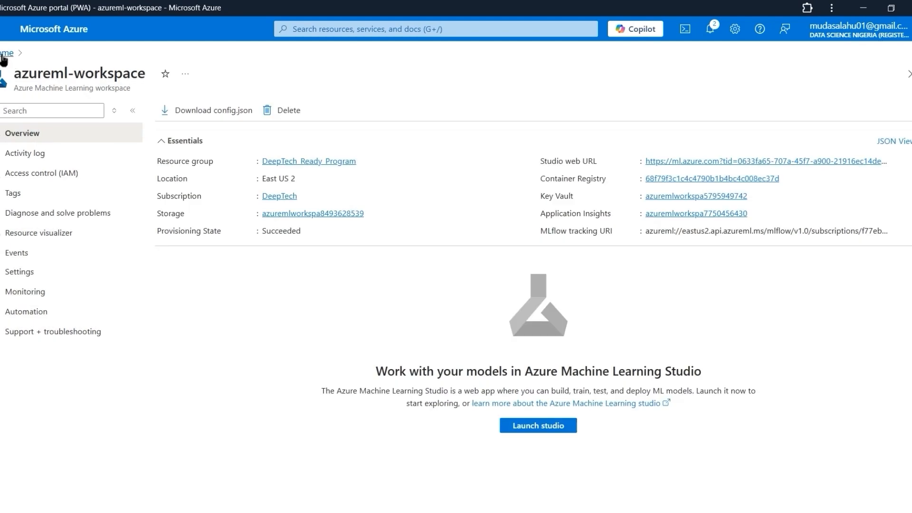
left_click(4, 55)
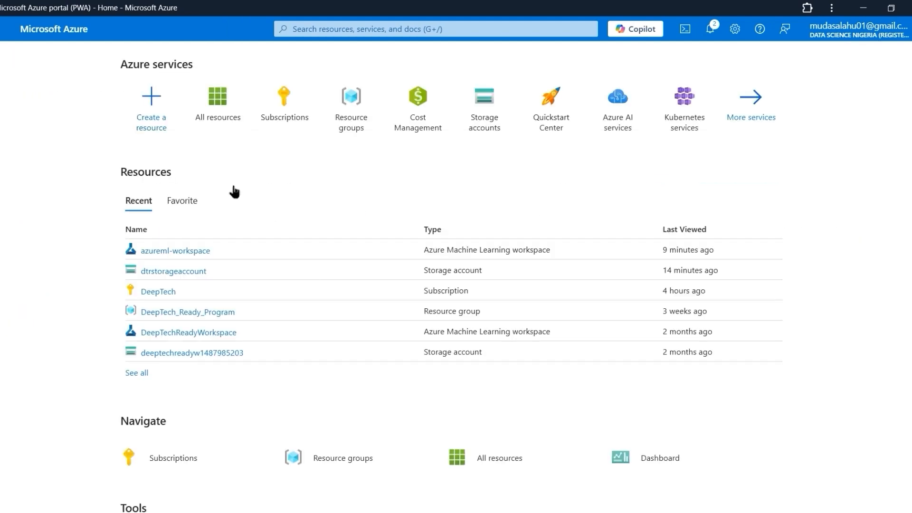
left_click(162, 272)
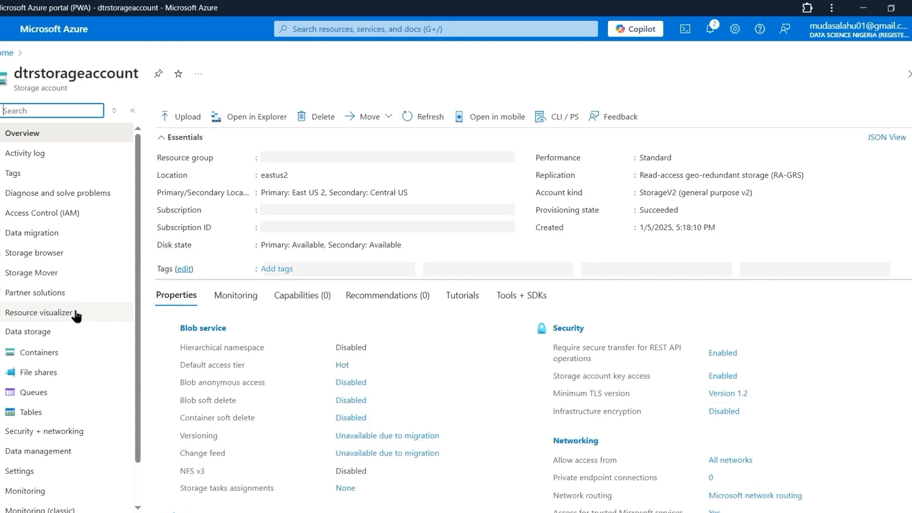
left_click(46, 356)
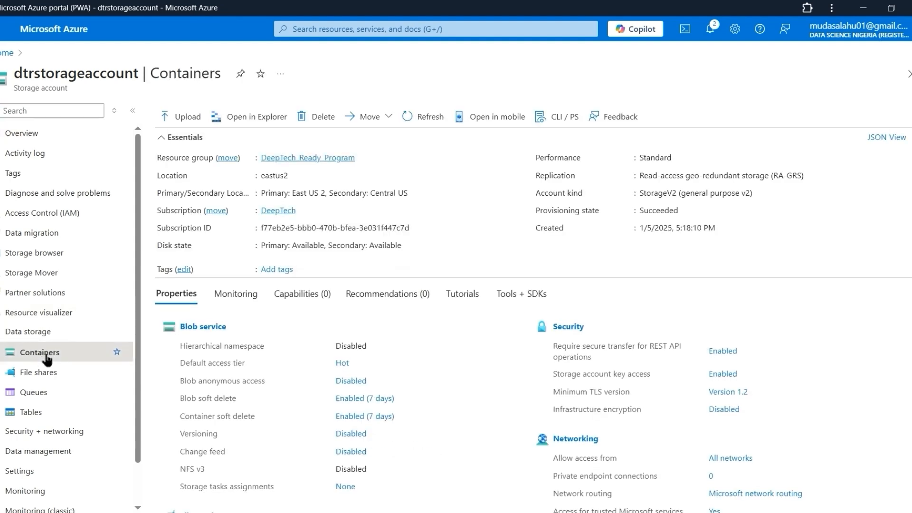
left_click(47, 357)
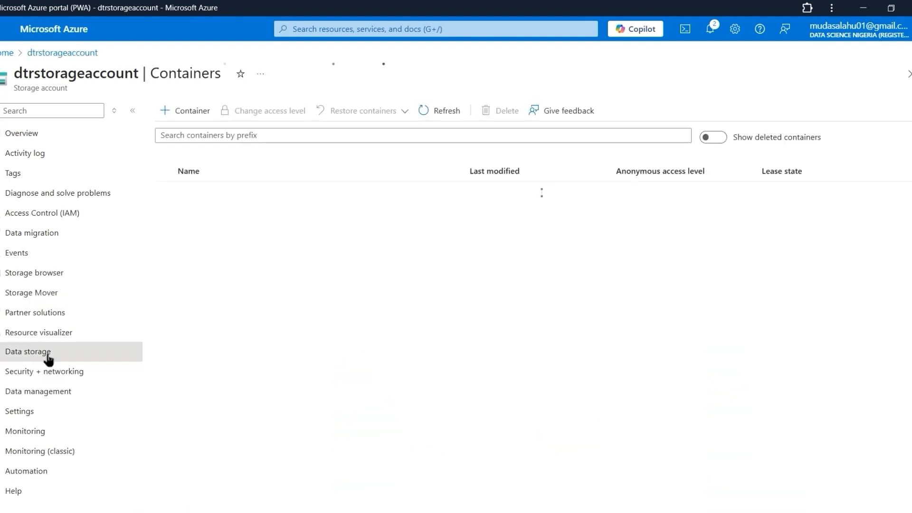
left_click(46, 352)
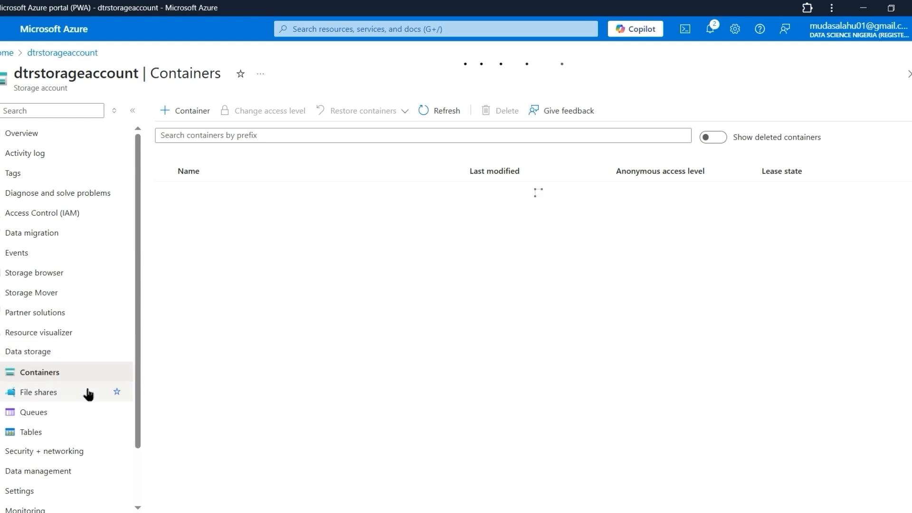
left_click(245, 212)
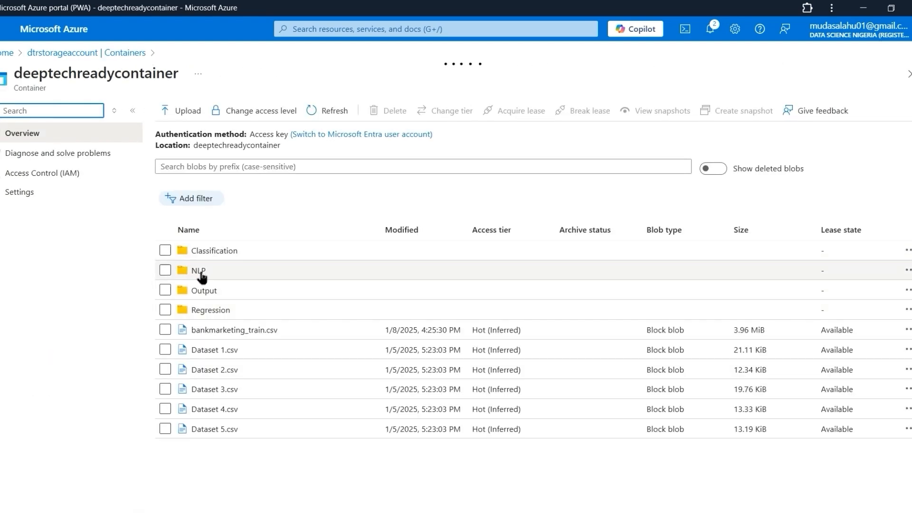
left_click(200, 274)
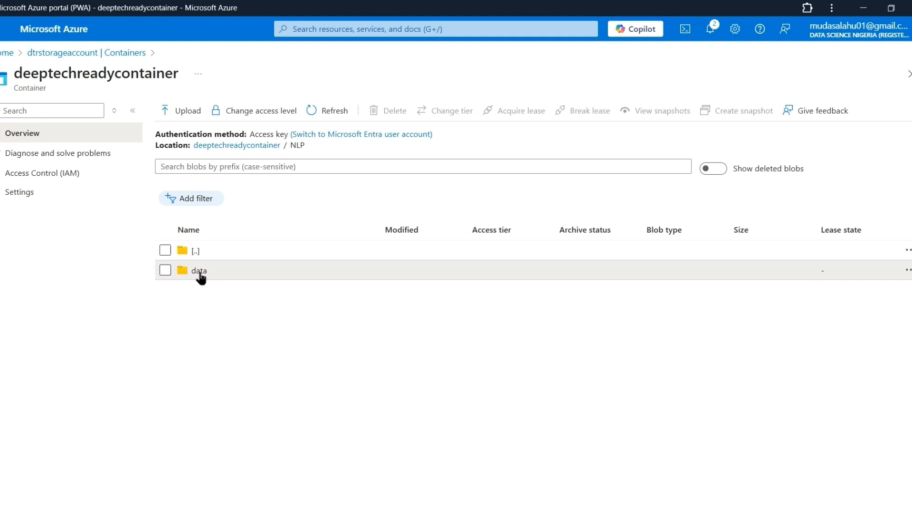
left_click(200, 272)
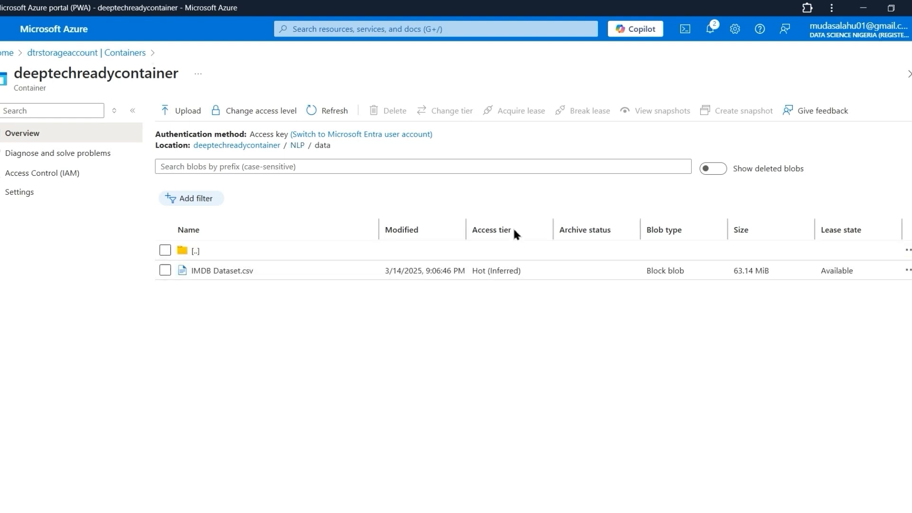
- Return to the NLP Pipeline draft in Azure Machine Learning Studio and set Import Data's data source to Datastore
key("alt+Tab")
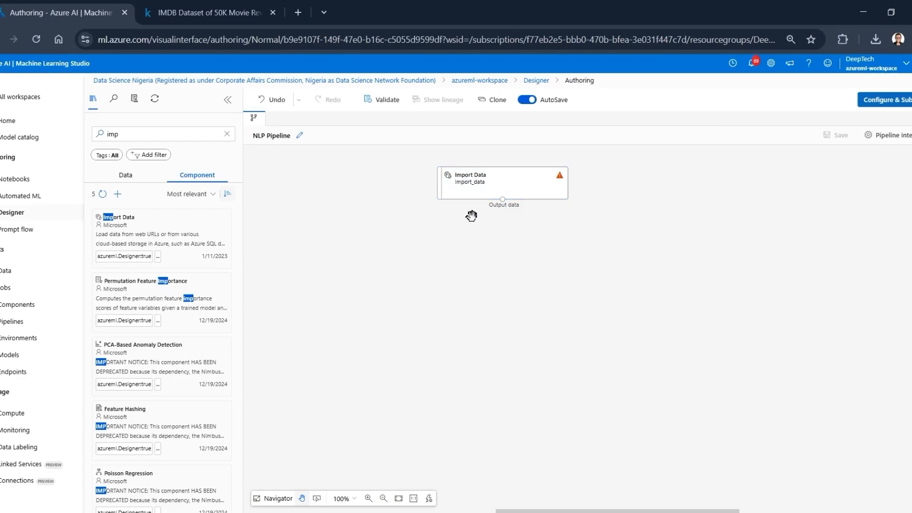
left_click(477, 190)
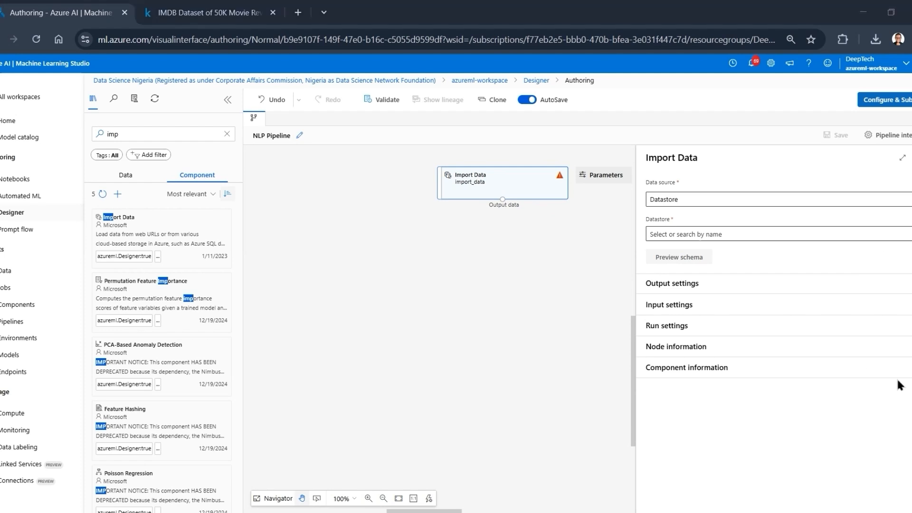
left_click(841, 200)
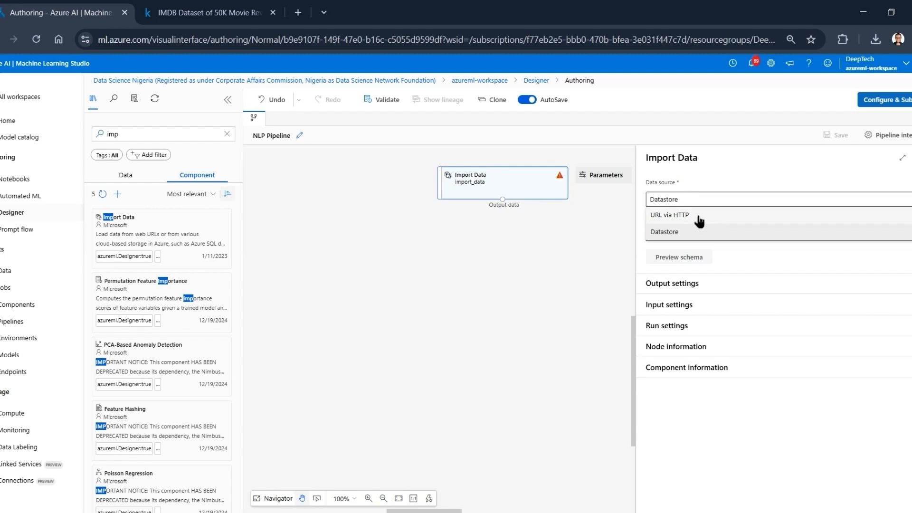
left_click(672, 239)
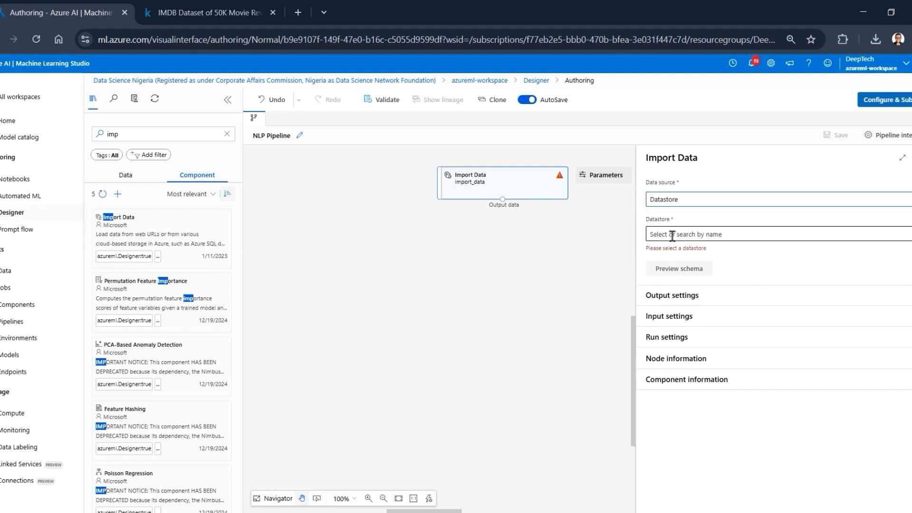
- Try ml_pipeline_datastore and workspaceblobstore as Import Data's datastore, browsing the latter's folders for the dataset
left_click(755, 230)
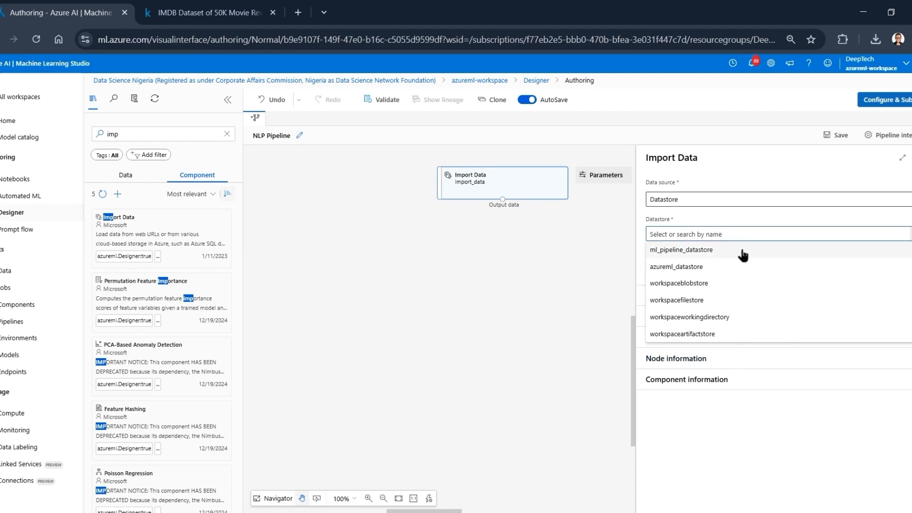
left_click(745, 250)
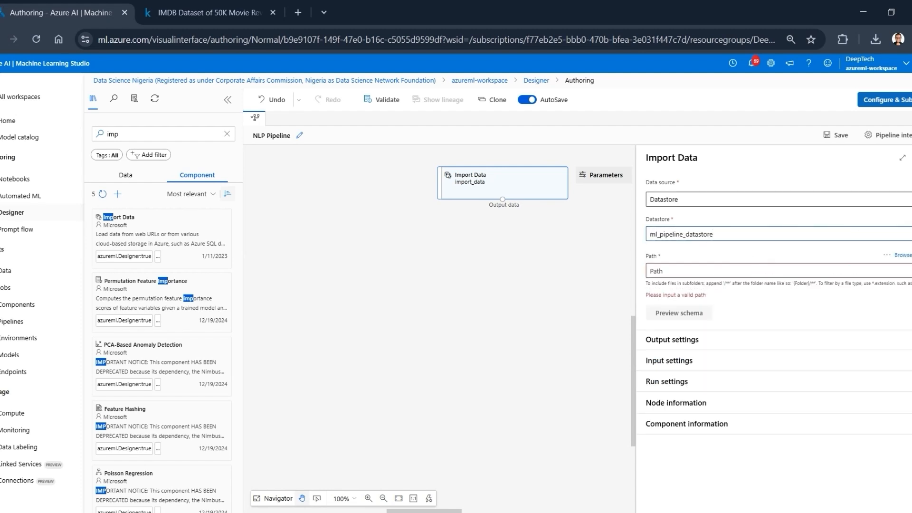
left_click(713, 235)
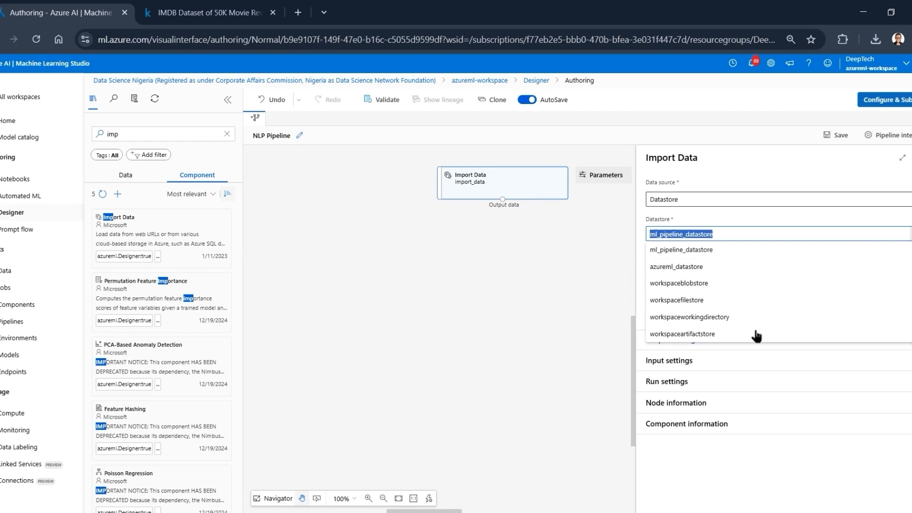
left_click(723, 288)
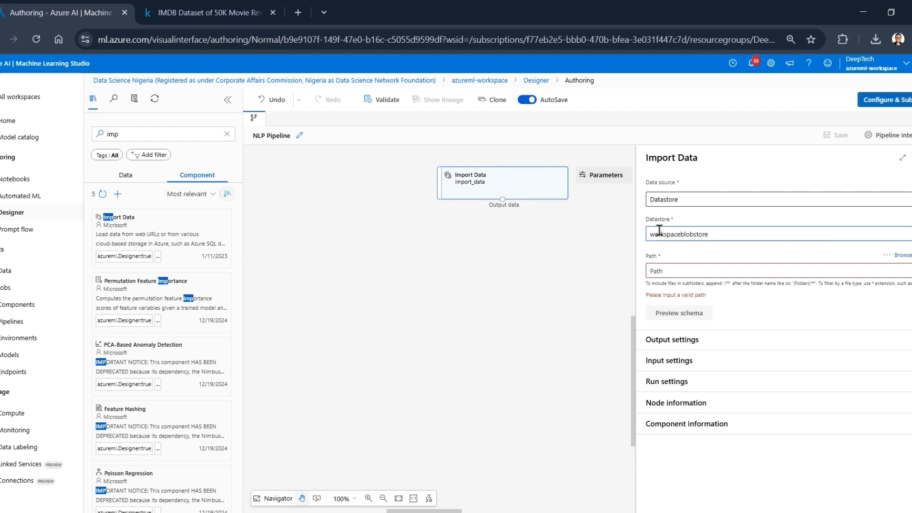
left_click(903, 255)
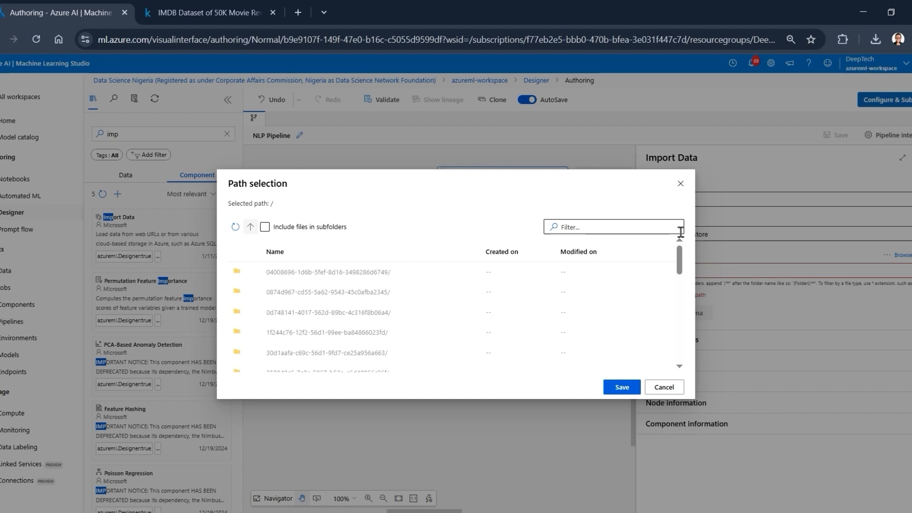
scroll(430, 284, "down", 3)
scroll(429, 284, "down", 3)
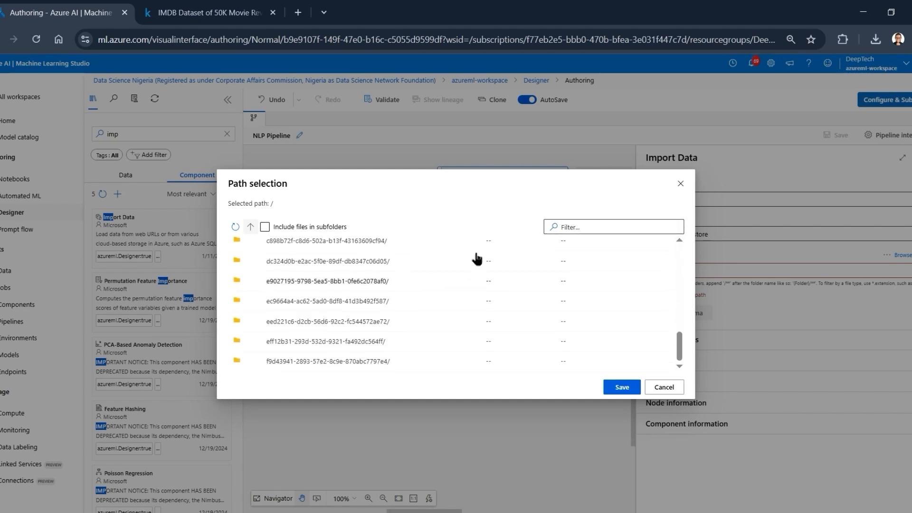
left_click(681, 184)
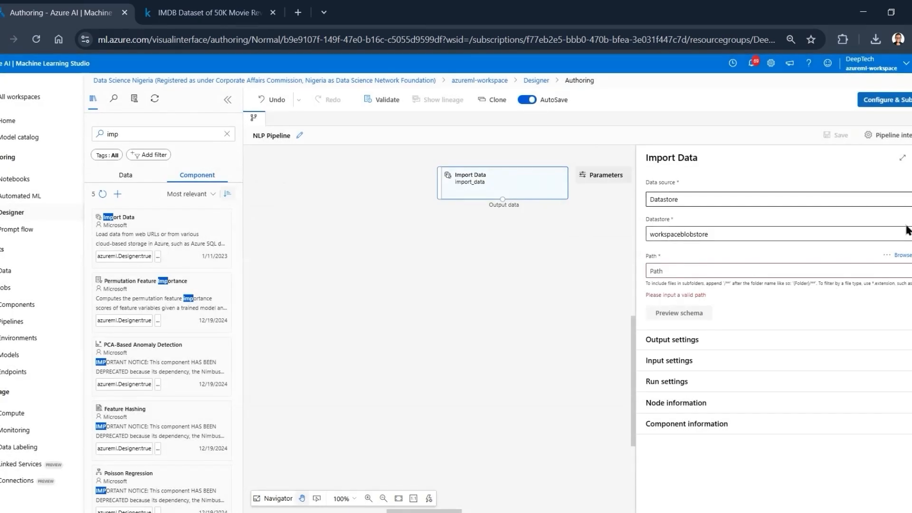
- Set Import Data's datastore to azureml_datastore and its path to NLP/data/IMDB Dataset.csv
left_click(751, 234)
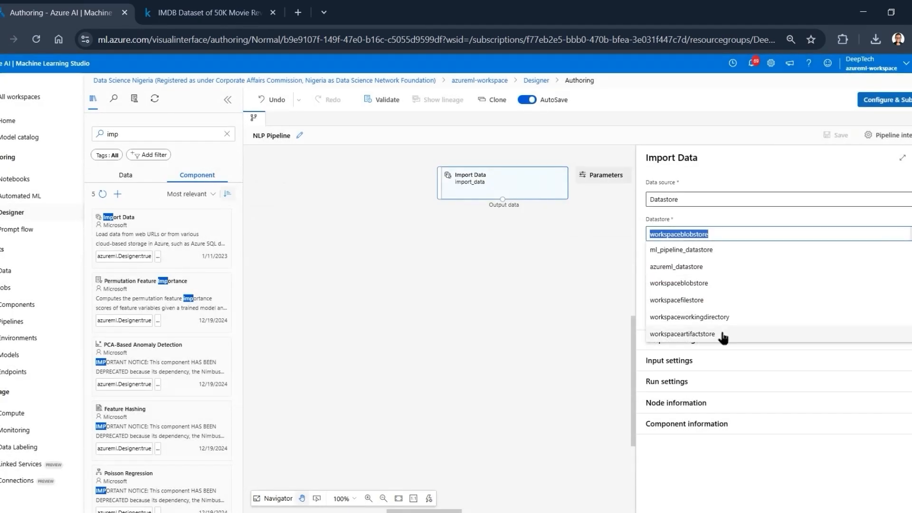
left_click(693, 267)
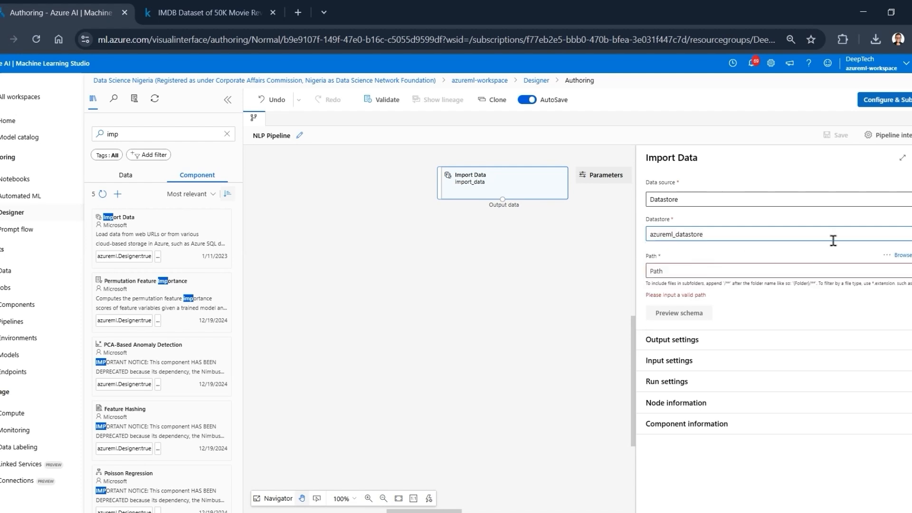
left_click(901, 255)
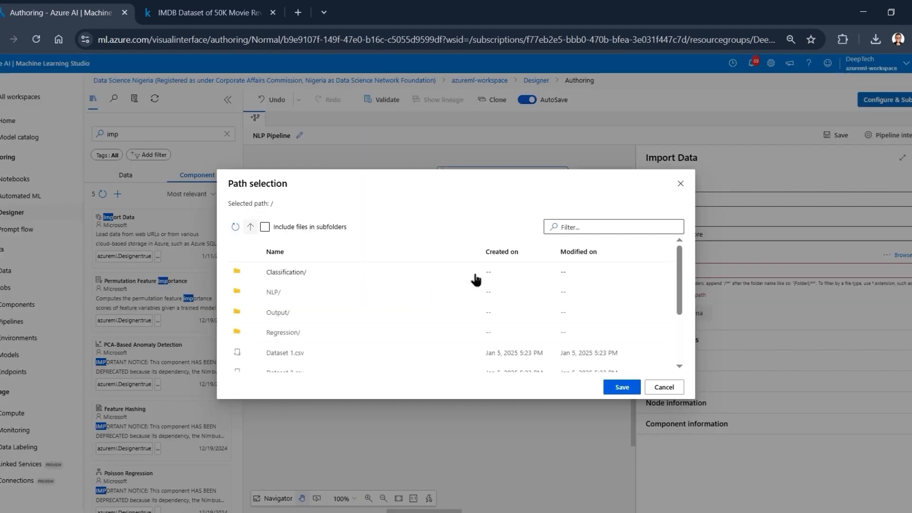
scroll(303, 308, "down", 3)
scroll(295, 304, "up", 3)
scroll(281, 304, "down", 2)
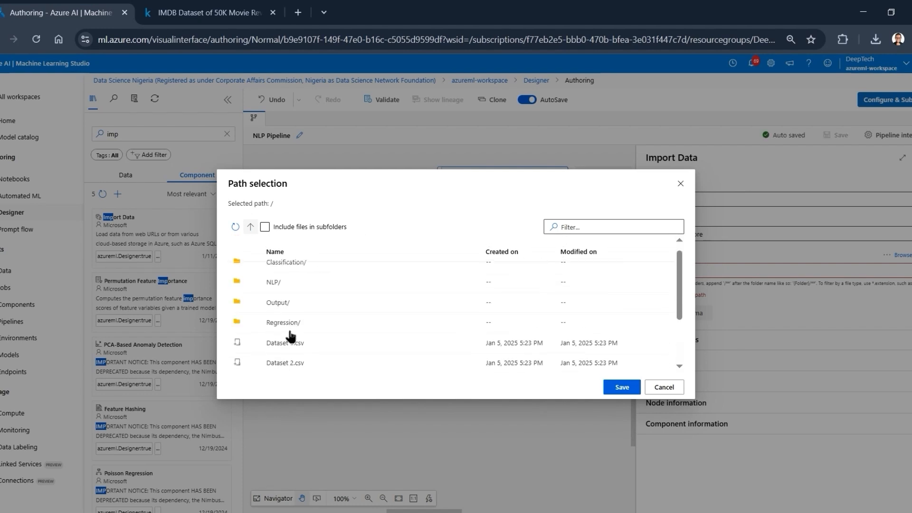
scroll(278, 299, "up", 2)
left_click(274, 293)
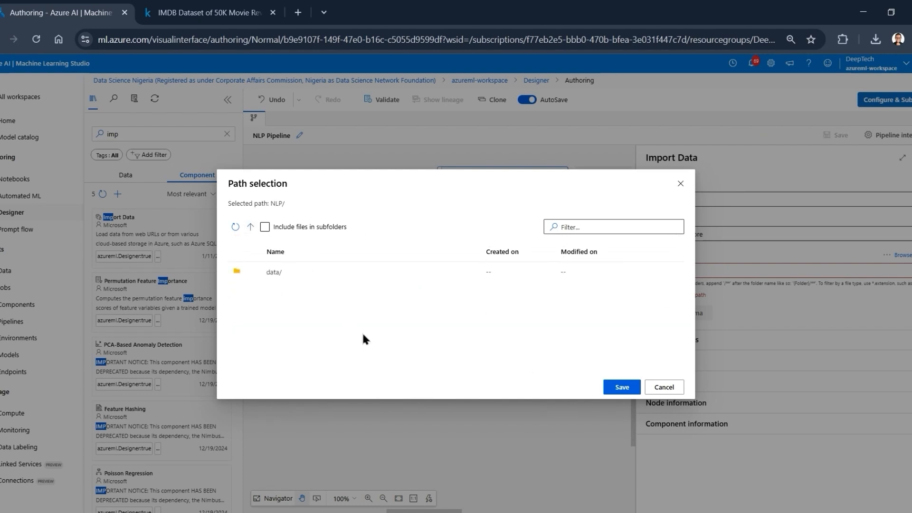
left_click(296, 274)
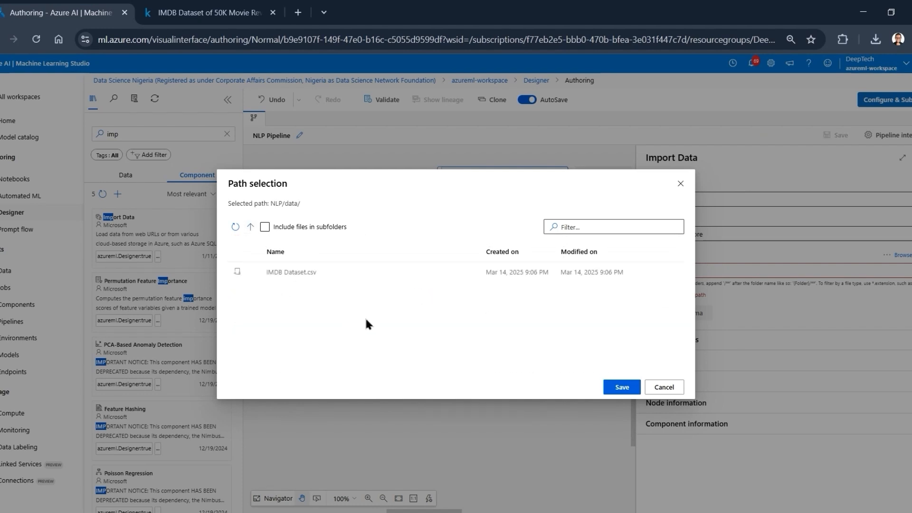
left_click(283, 275)
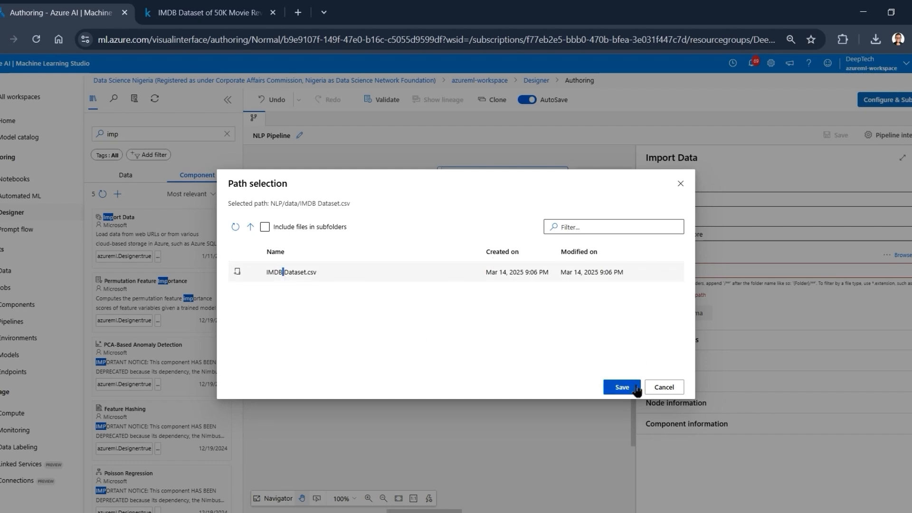
left_click(620, 386)
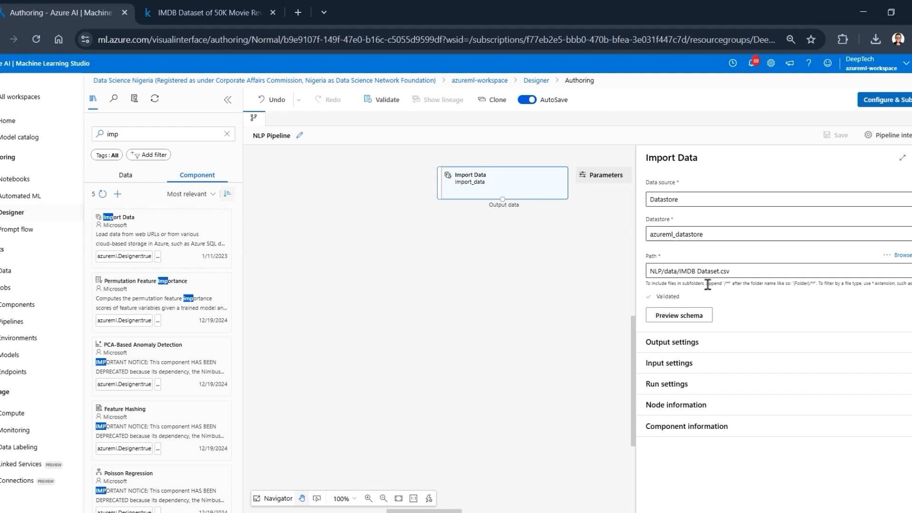
- Preview the schema of the IMDB dataset to check its columns and types, and close the Import Data settings
left_click(680, 316)
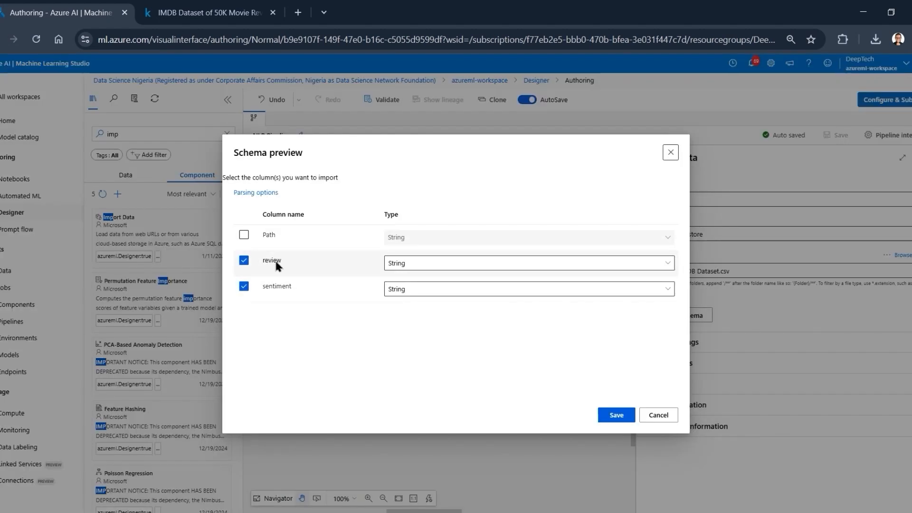
left_click(671, 153)
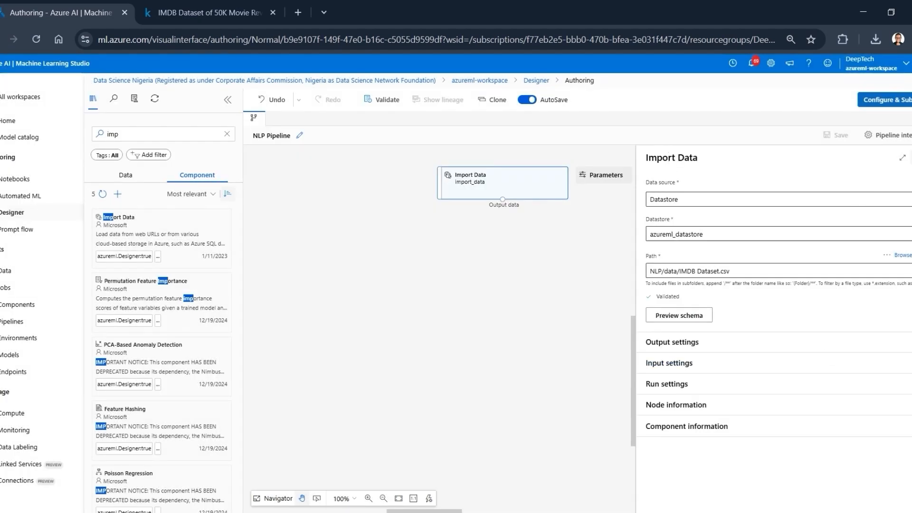
left_click(562, 222)
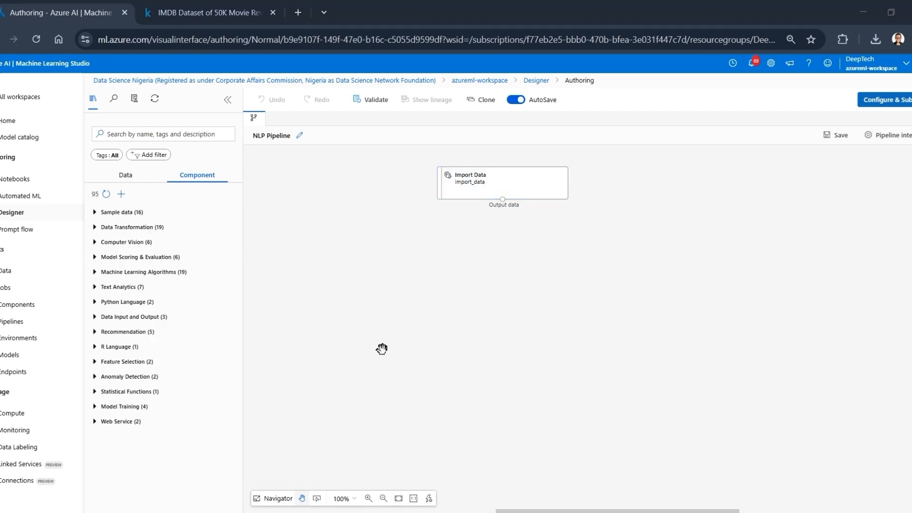
- Open the NLP Pipeline job created Mar 15, 2025 1:15 AM in a separate browser tab, and return to the NLP Pipeline draft in Designer
left_click(15, 322)
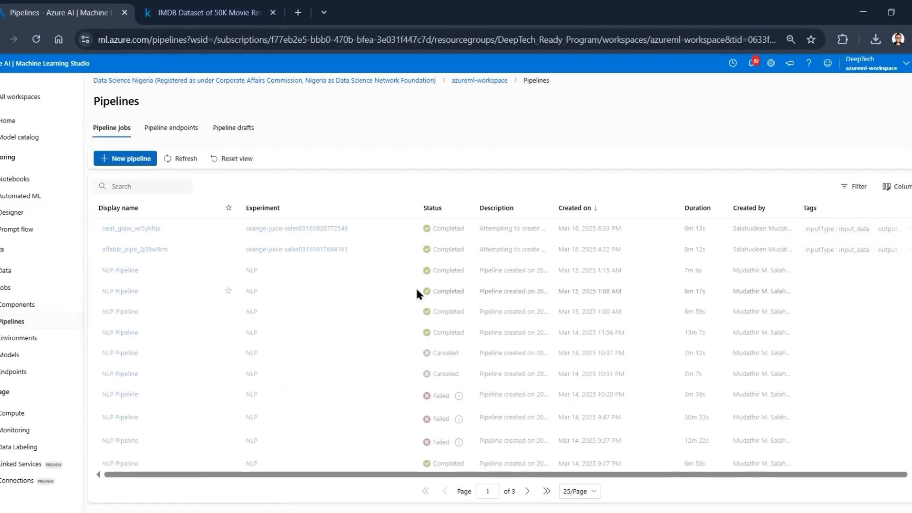
right_click(122, 273)
left_click(167, 290)
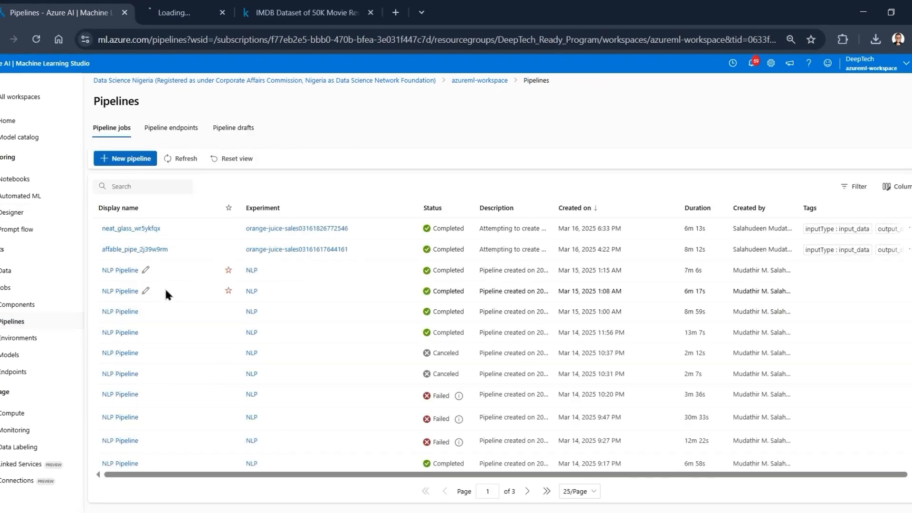
left_click(174, 7)
left_click(73, 7)
left_click(163, 7)
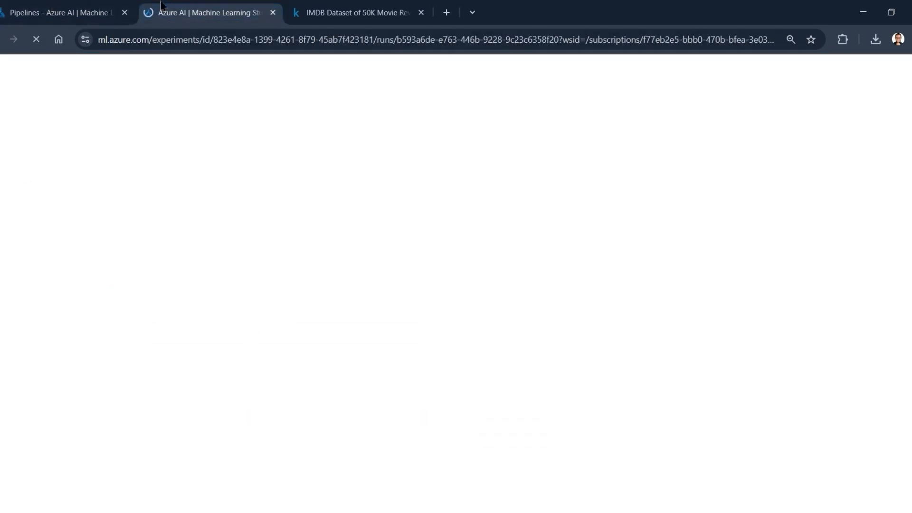
left_click(19, 7)
left_click(12, 213)
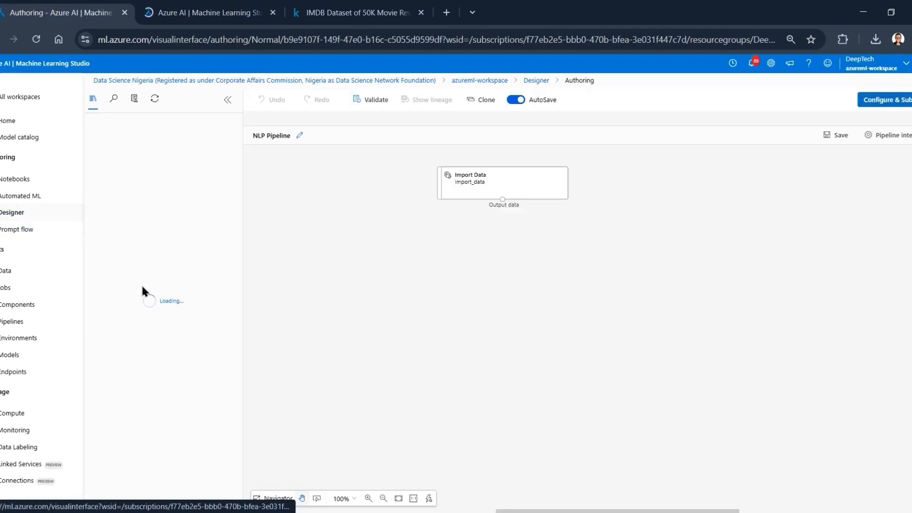
left_click(502, 181)
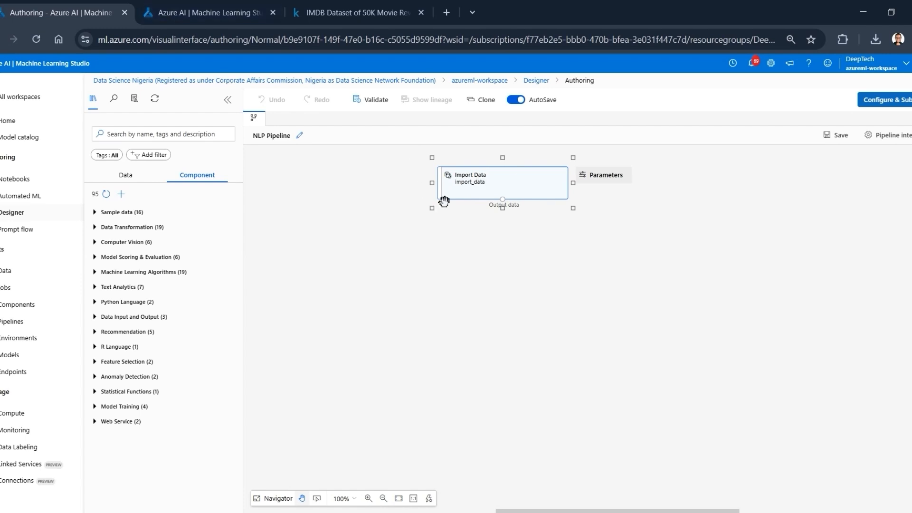
left_click(210, 5)
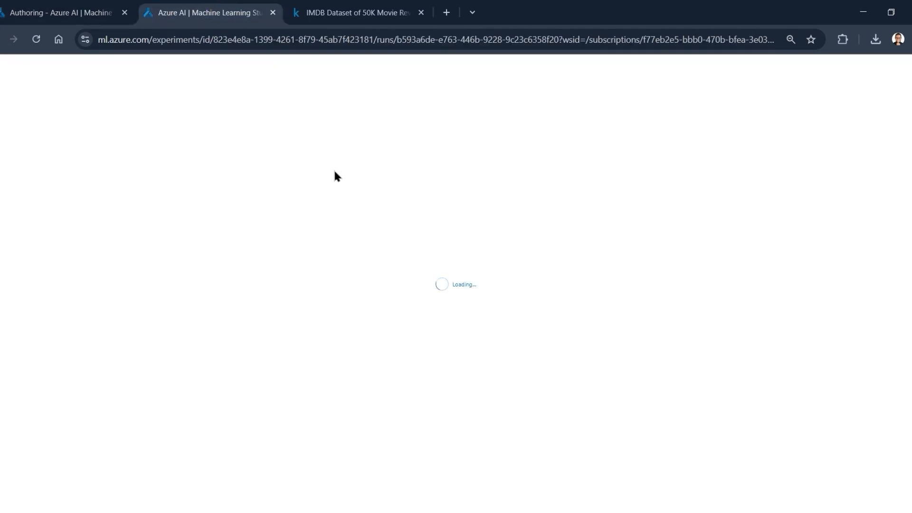
left_click(110, 12)
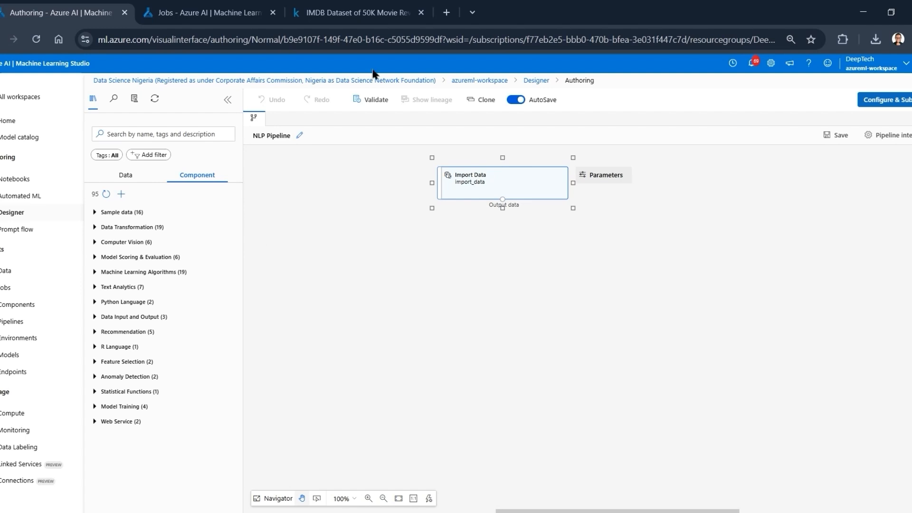
left_click(183, 11)
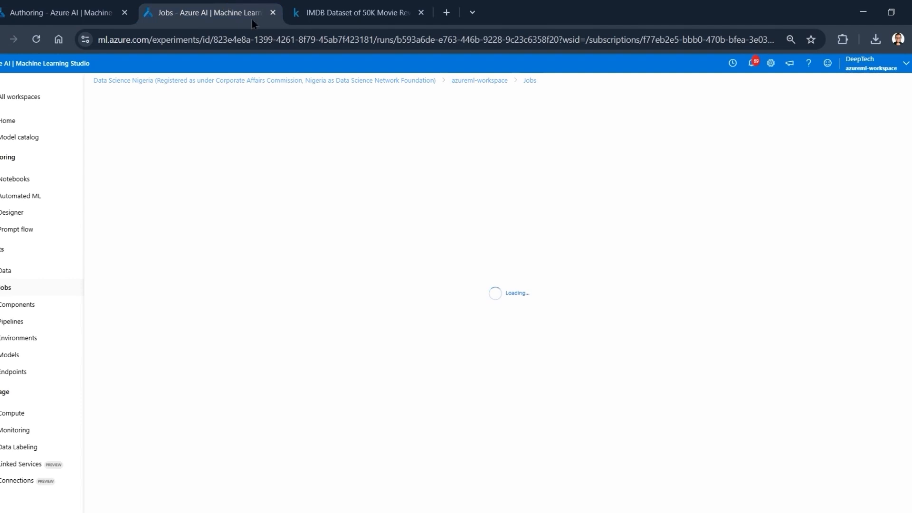
left_click(62, 13)
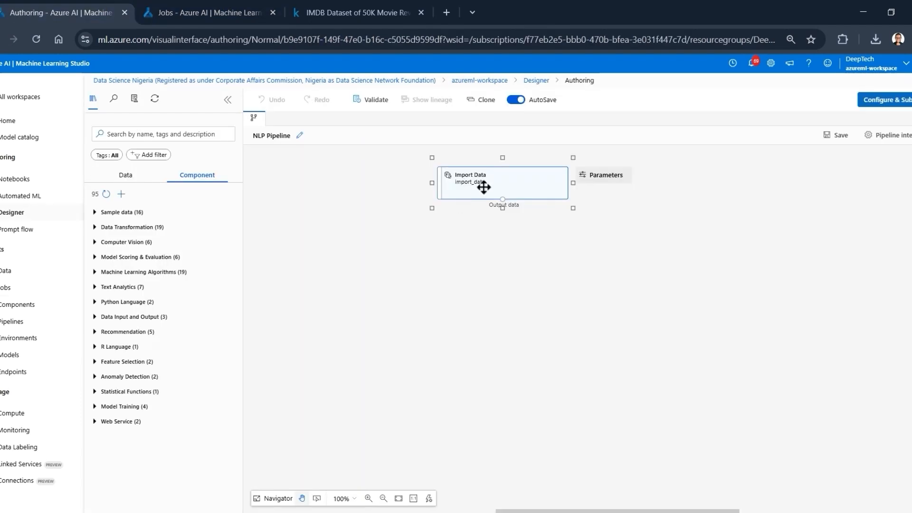
- Search the components for "parti", place Partition and Sample below Import Data, and connect Import Data's output to its Dataset input
left_click(427, 235)
left_click(138, 135)
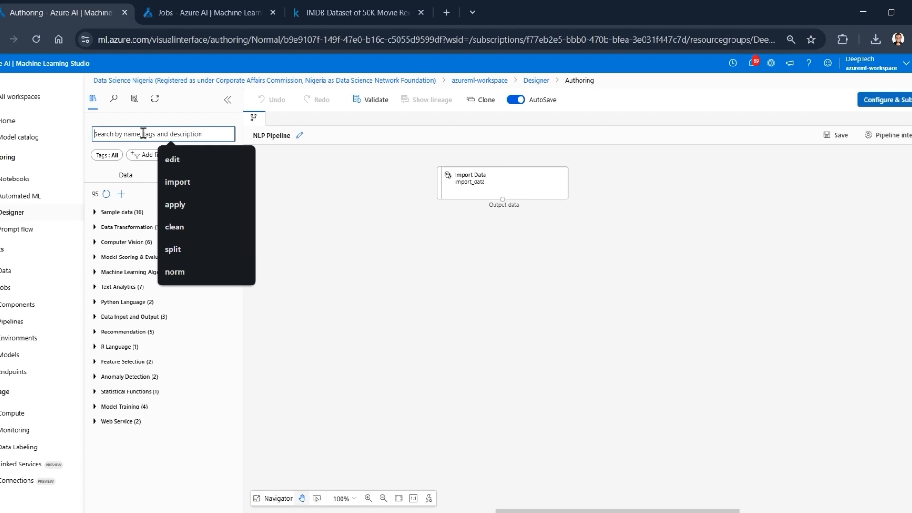
type("parti")
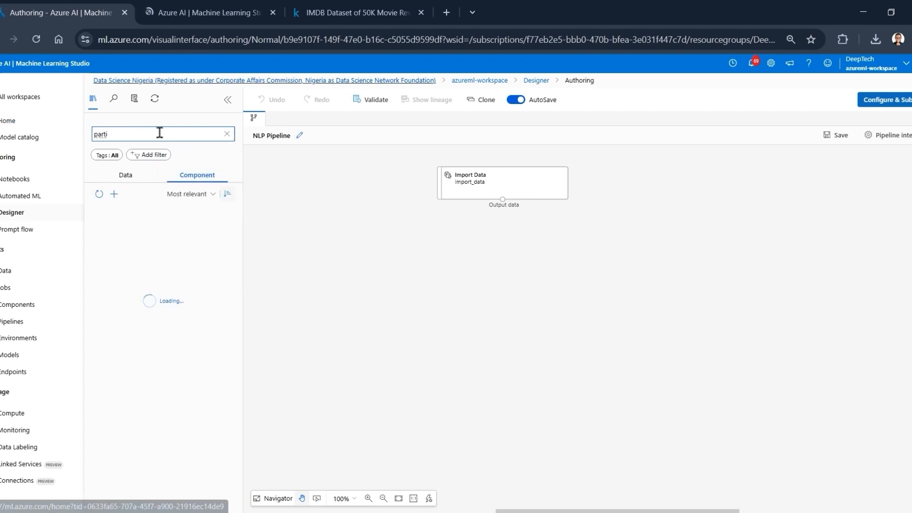
left_click_drag(170, 225, 503, 248)
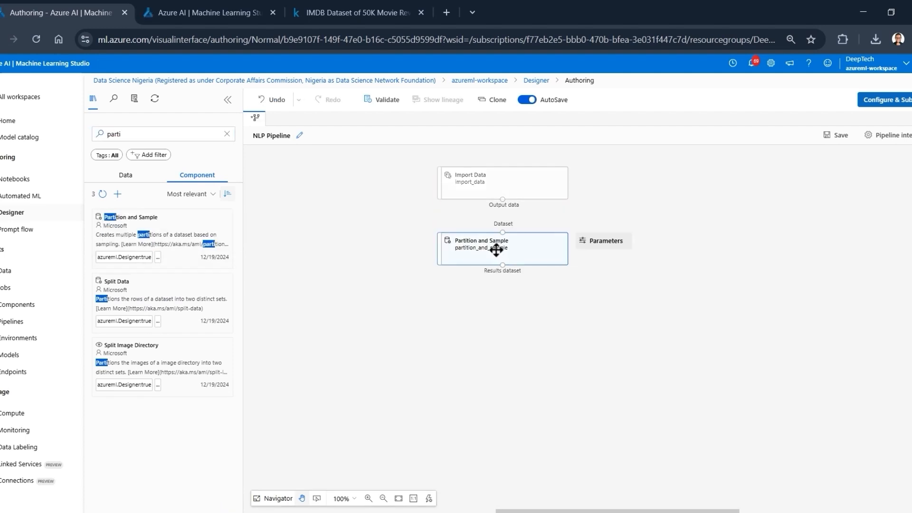
left_click_drag(503, 199, 502, 236)
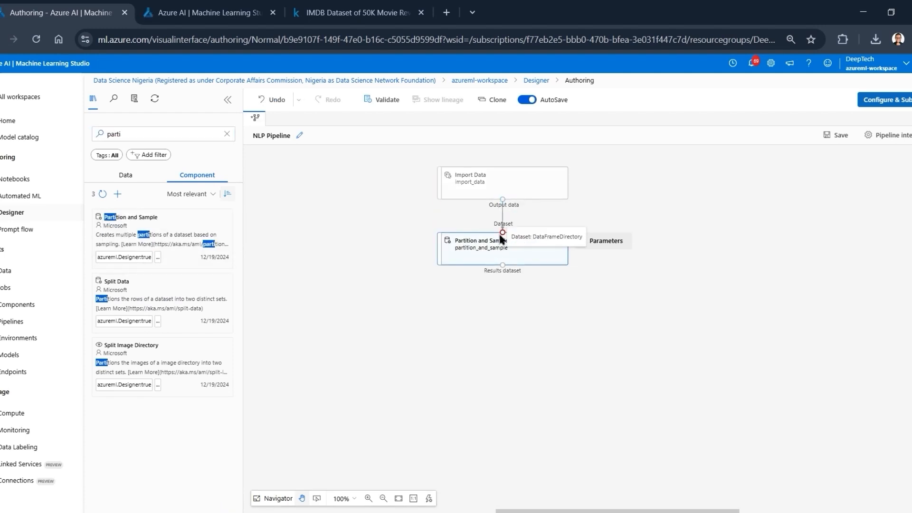
- Set the partition or sample mode of the Partition and Sample component to Head
left_click(473, 246)
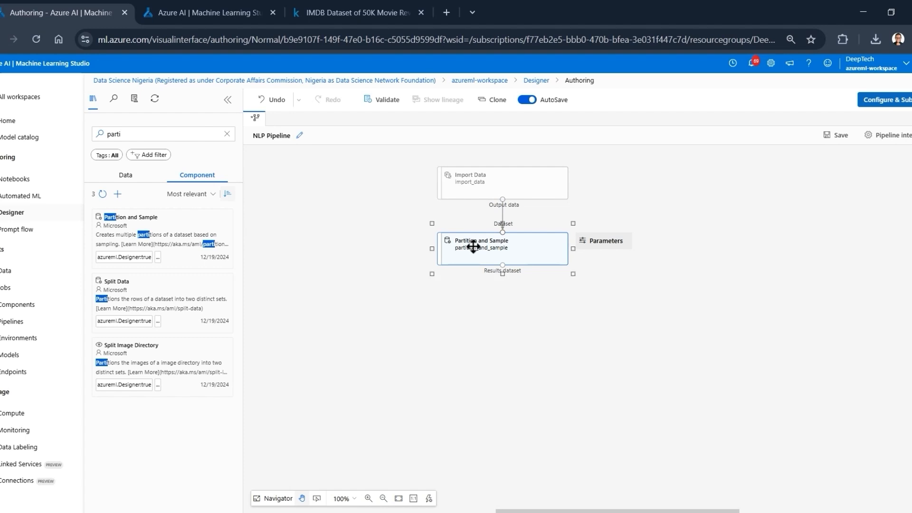
right_click(474, 246)
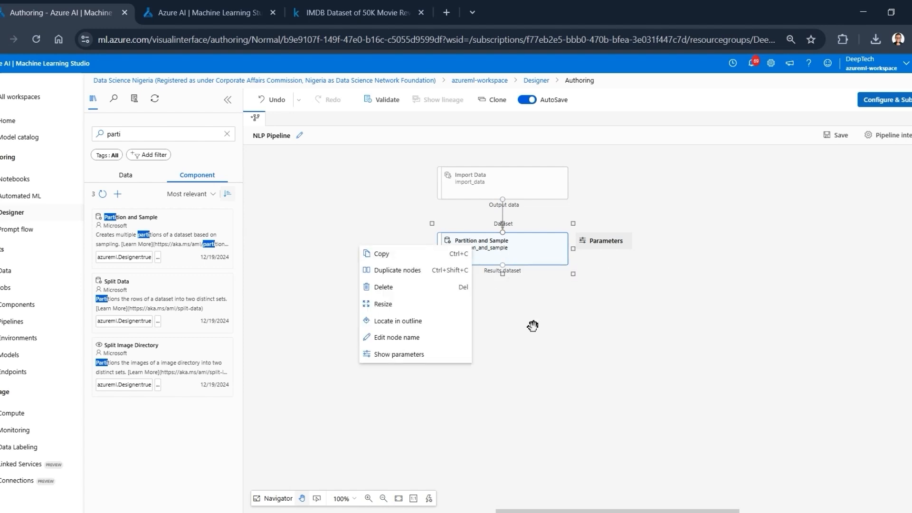
left_click(492, 223)
left_click(490, 252)
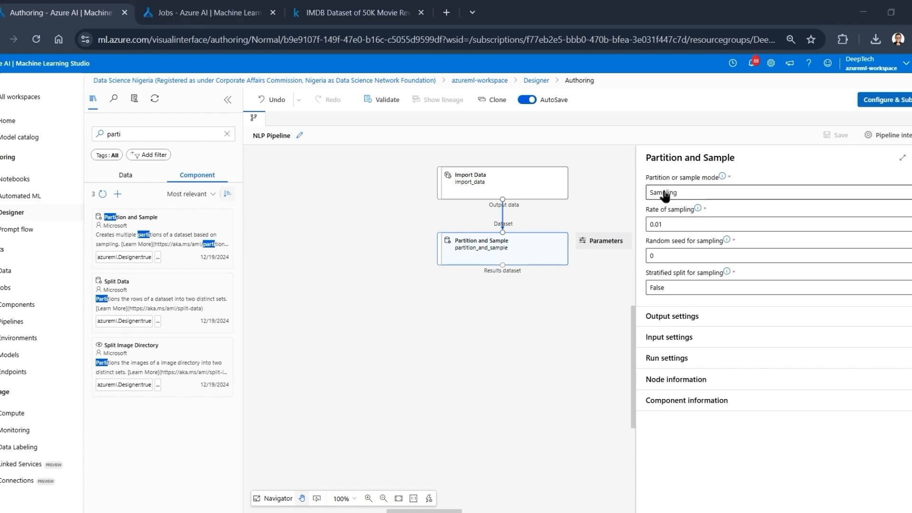
left_click(685, 193)
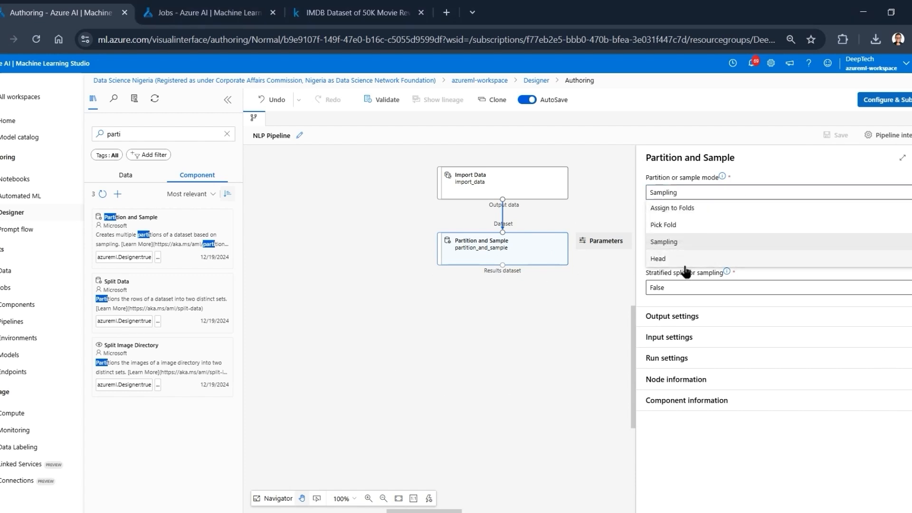
left_click(757, 168)
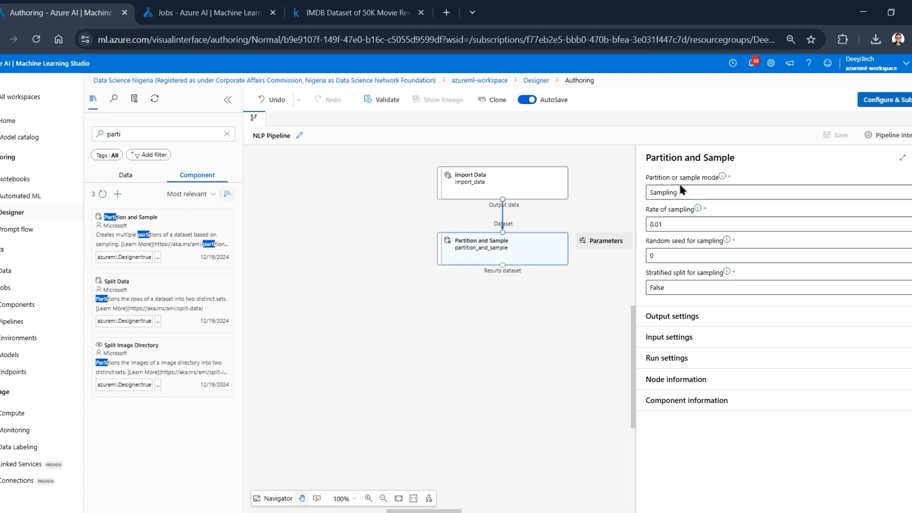
left_click(690, 193)
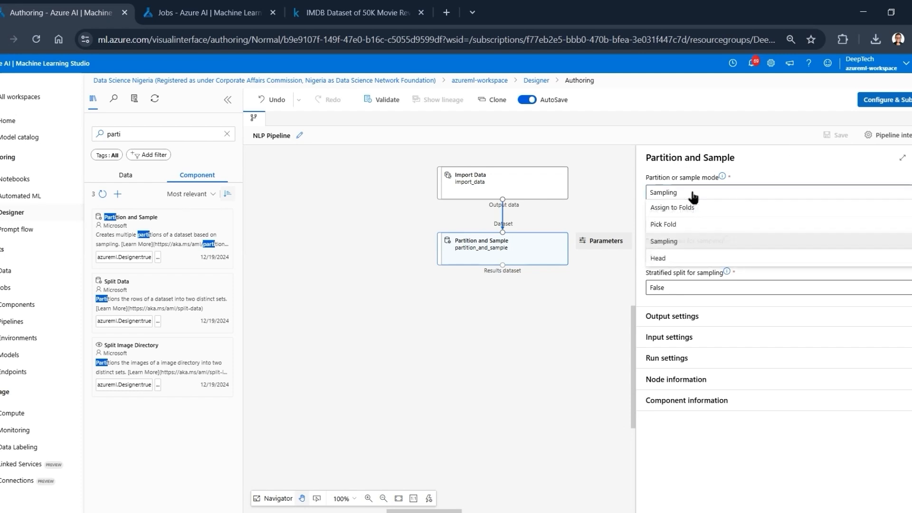
left_click(660, 259)
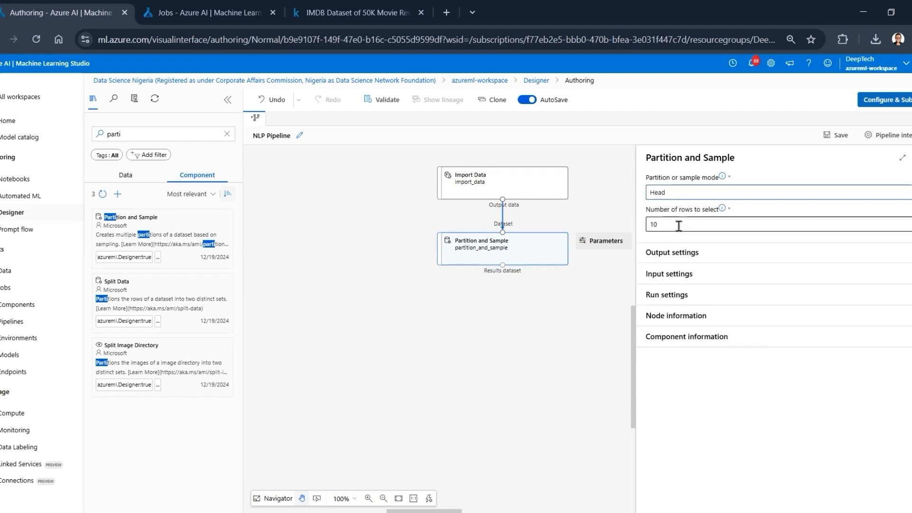
- Set Partition and Sample's number of rows to select to 1000, check that parameter's description, and close the component's settings
left_click(673, 227)
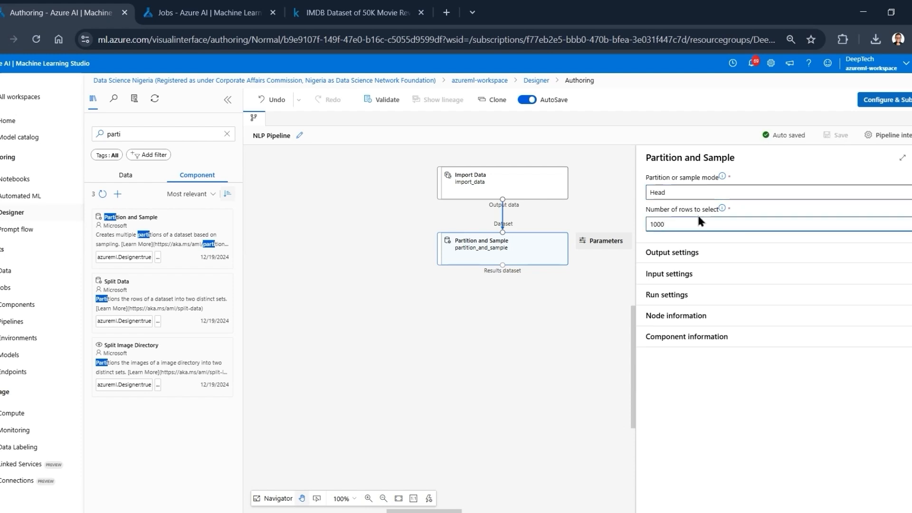
left_click(725, 208)
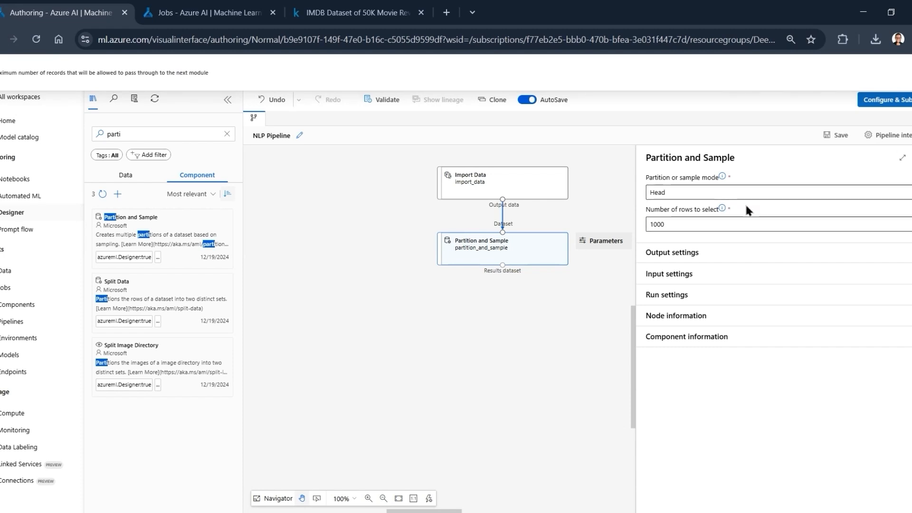
left_click(745, 206)
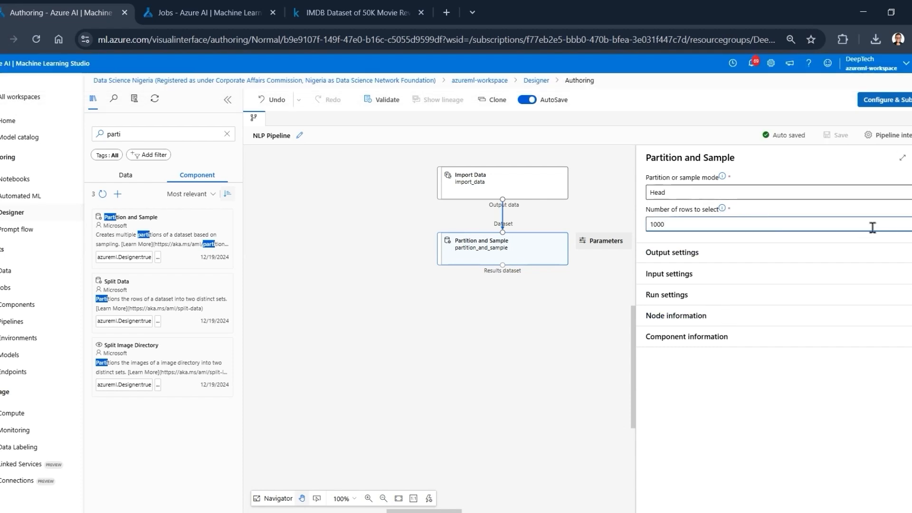
left_click(903, 157)
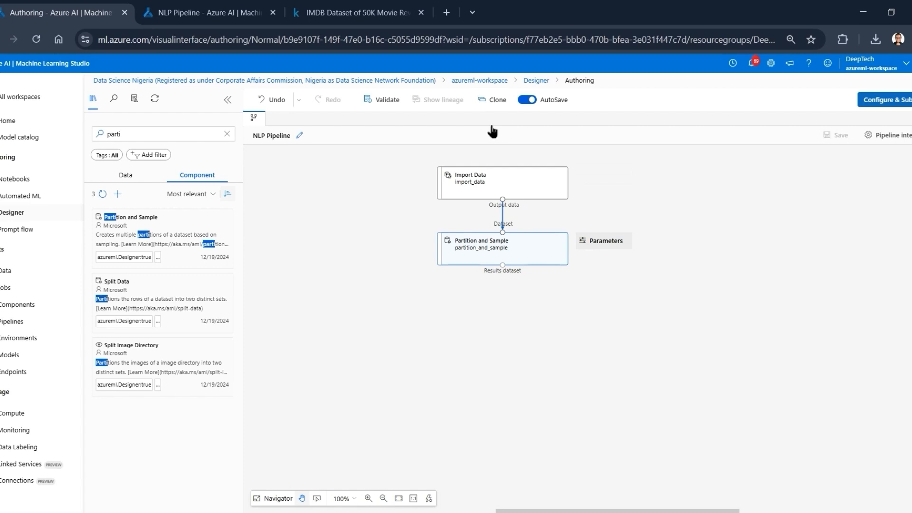
- Switch to the completed NLP Pipeline job and preview Import Data's output data in a widened view, closing the preview when done
left_click(235, 4)
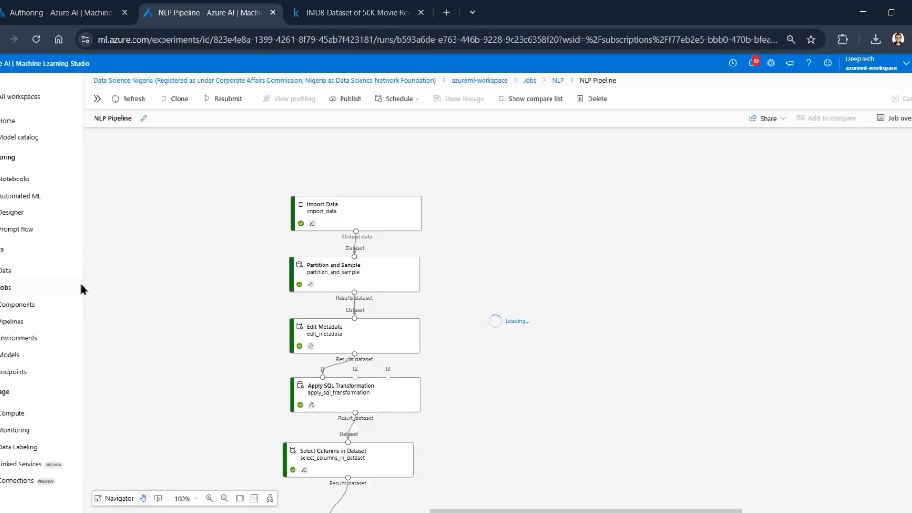
right_click(351, 217)
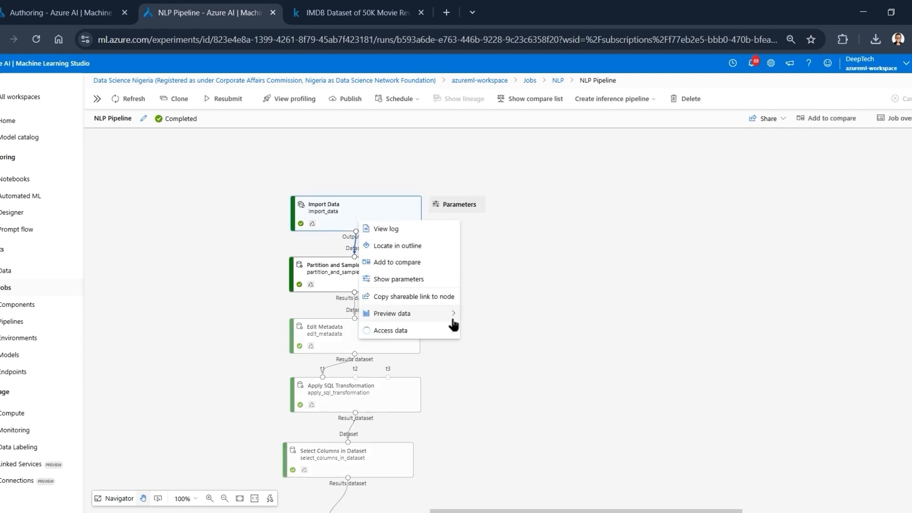
mouse_move(453, 315)
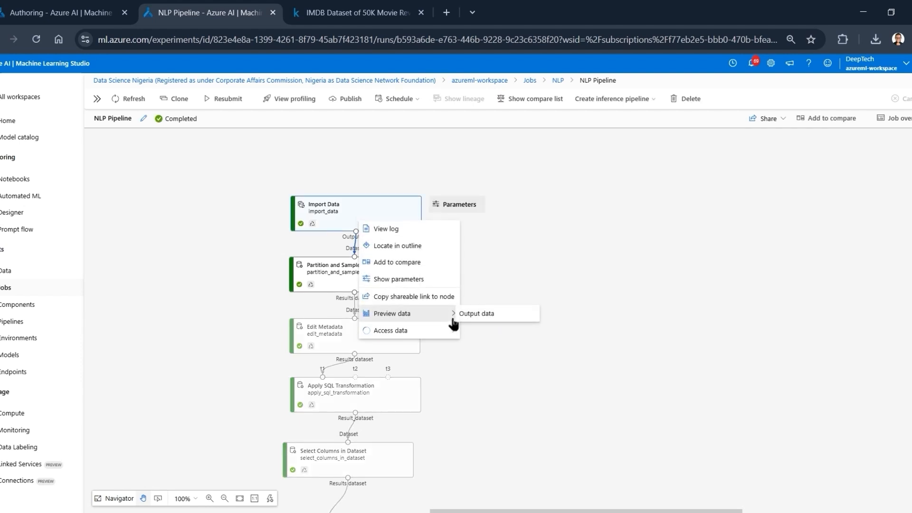
left_click(495, 316)
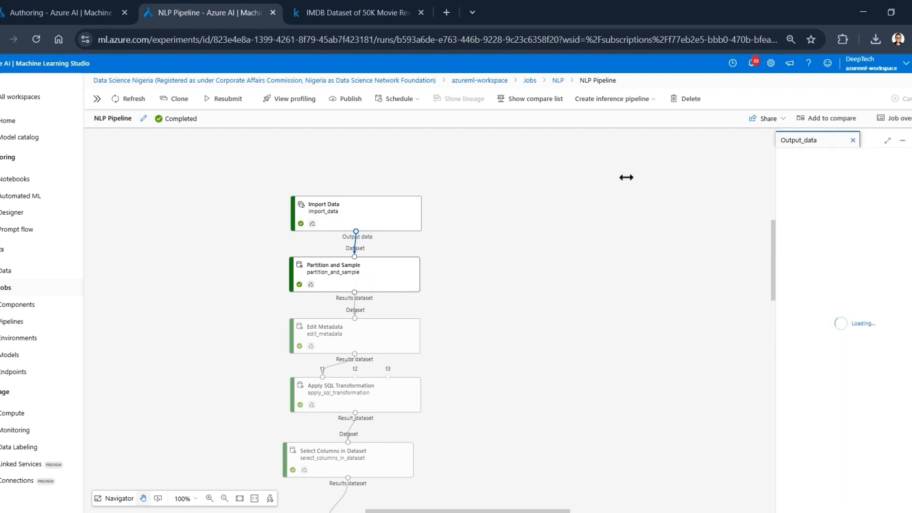
left_click_drag(627, 177, 464, 209)
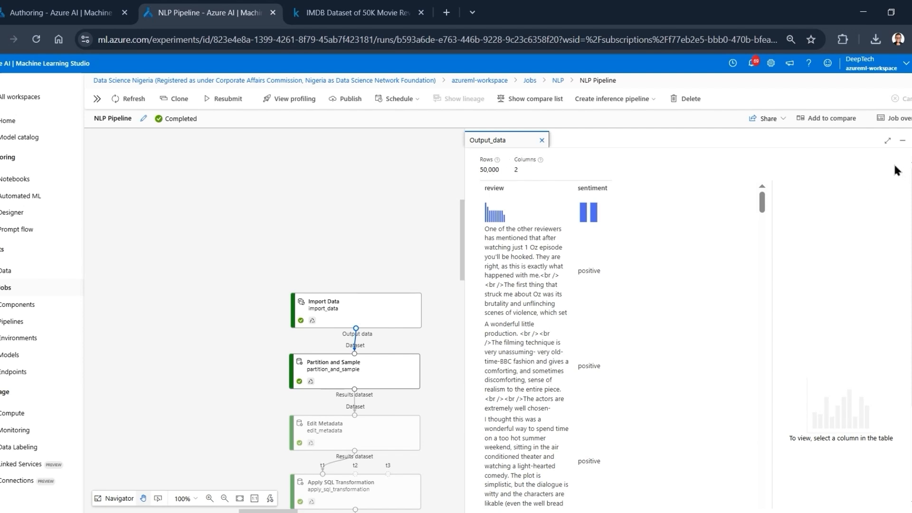
left_click(911, 141)
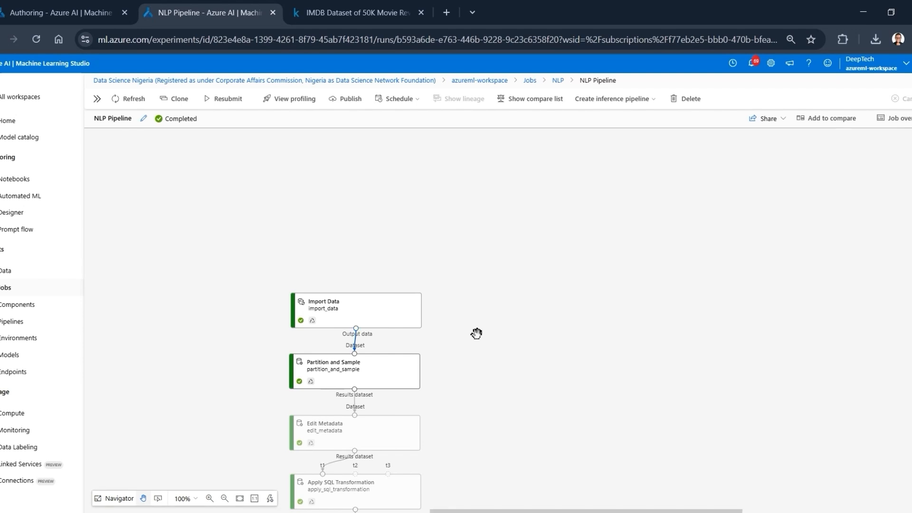
- Preview Partition and Sample's results dataset in the completed job and examine the rows of its review and sentiment columns
right_click(374, 373)
mouse_move(457, 467)
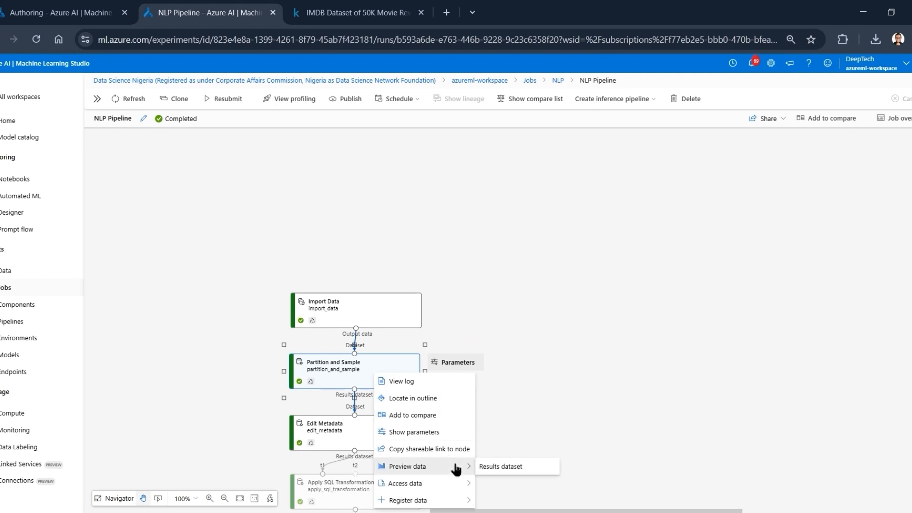
left_click(486, 468)
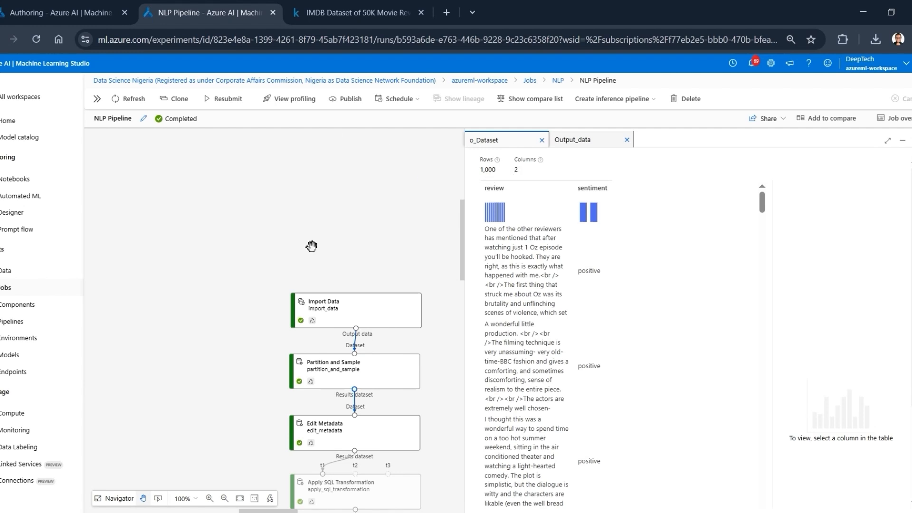
left_click(239, 355)
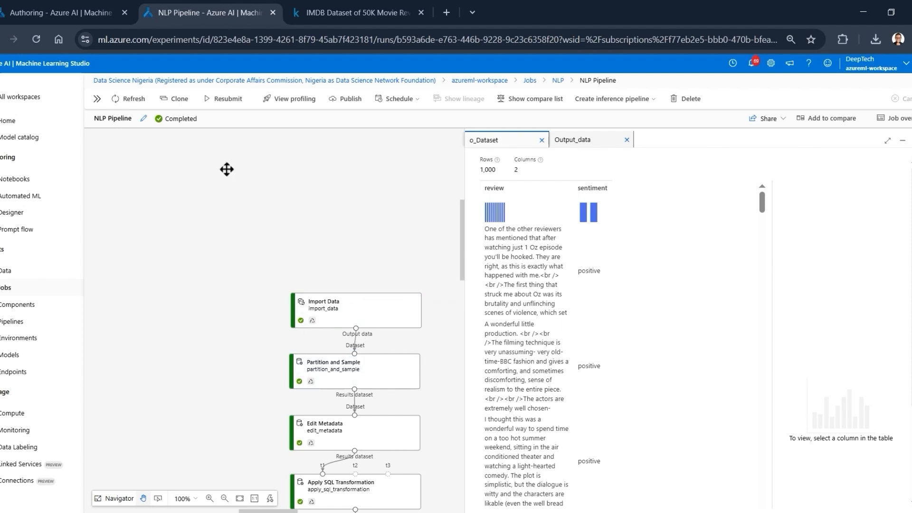
left_click(50, 5)
scroll(580, 327, "down", 1)
scroll(579, 330, "down", 10)
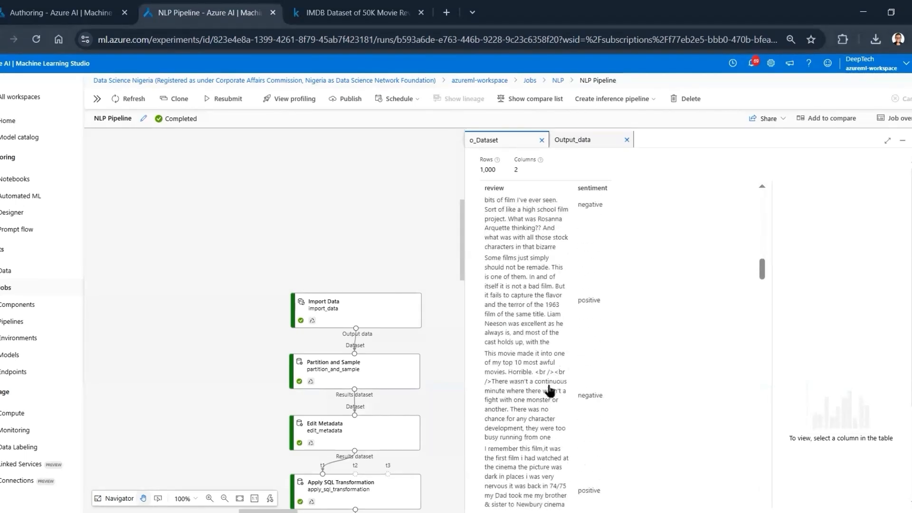
scroll(570, 384, "up", 10)
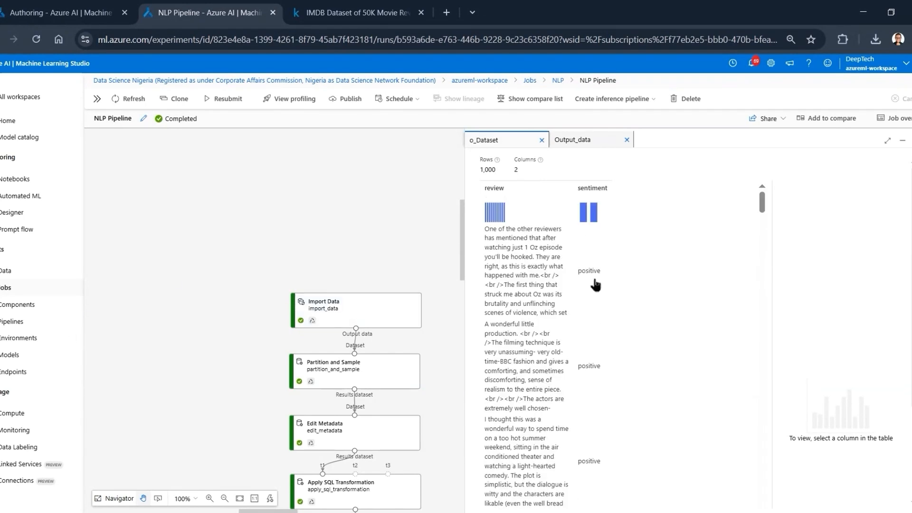
scroll(603, 383, "down", 6)
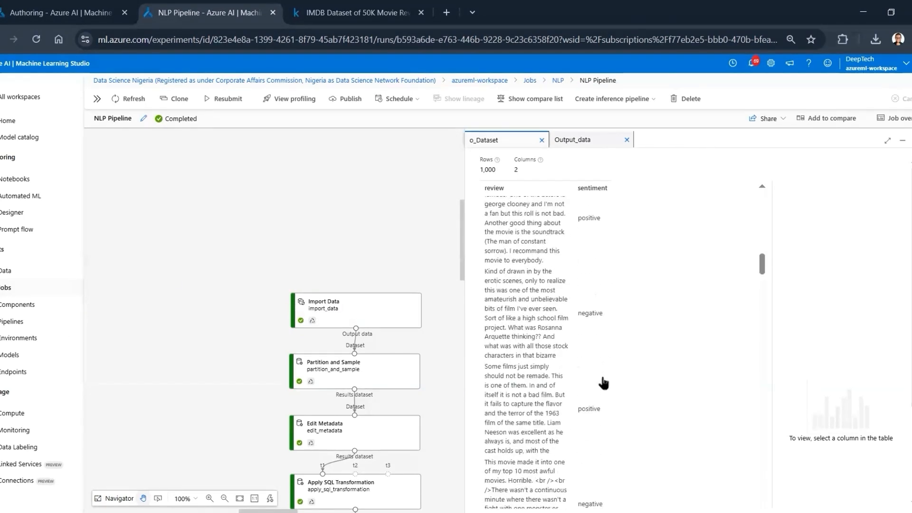
scroll(604, 383, "up", 6)
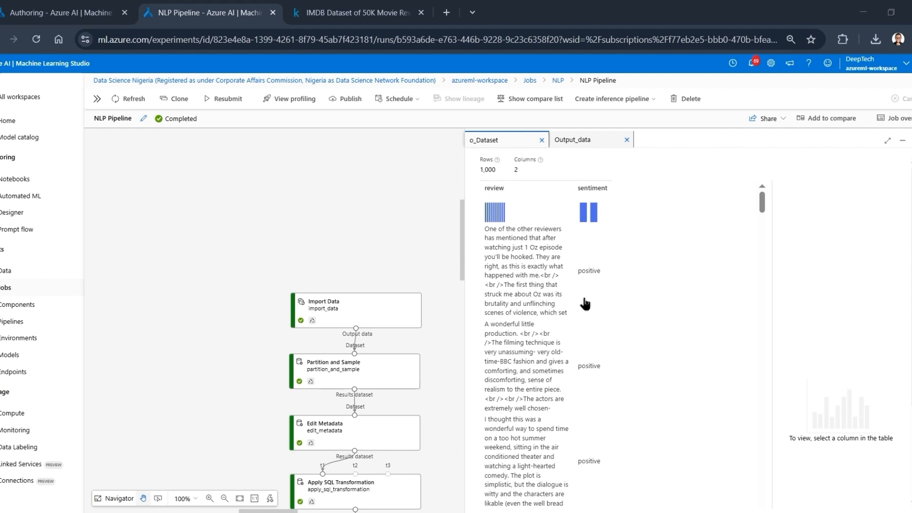
scroll(586, 300, "down", 3)
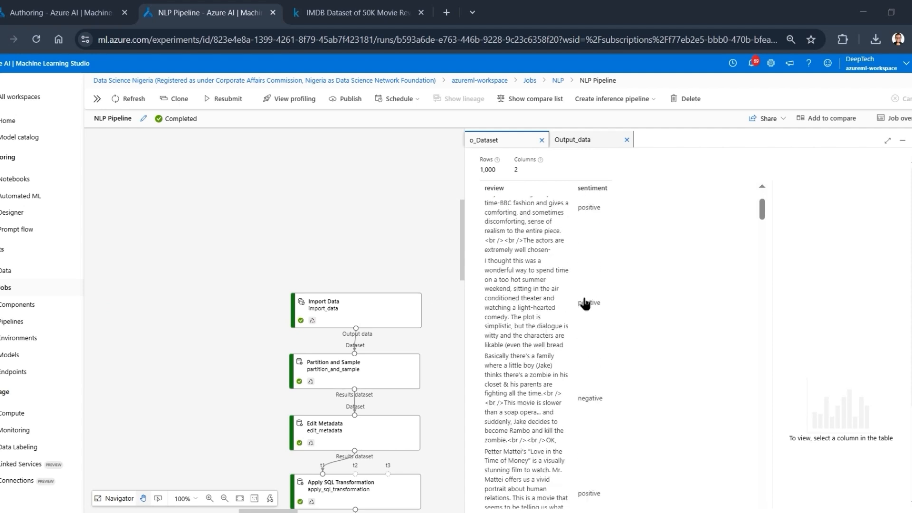
- In the NLP Pipeline draft, find the Edit Metadata component with "edit meta", place it below Partition and Sample, and connect the results dataset to it
left_click(53, 6)
left_click(405, 287)
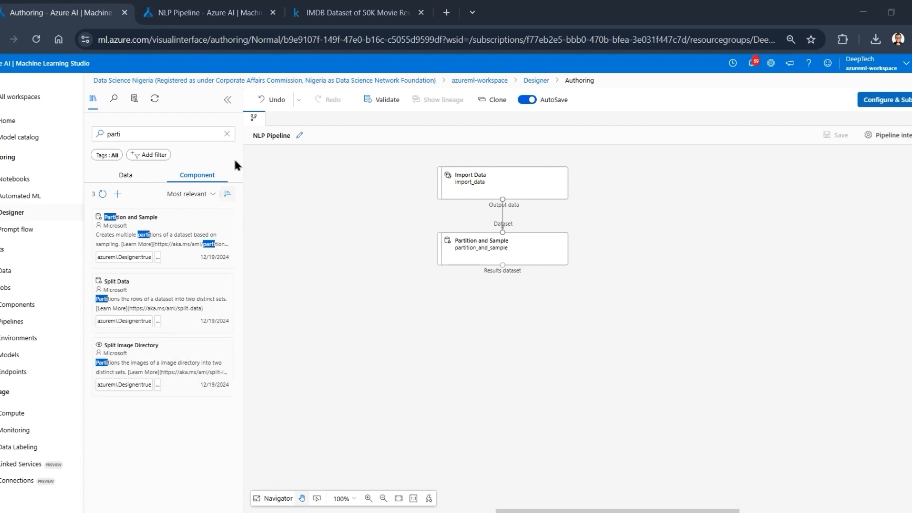
left_click(157, 135)
key("ctrl+a")
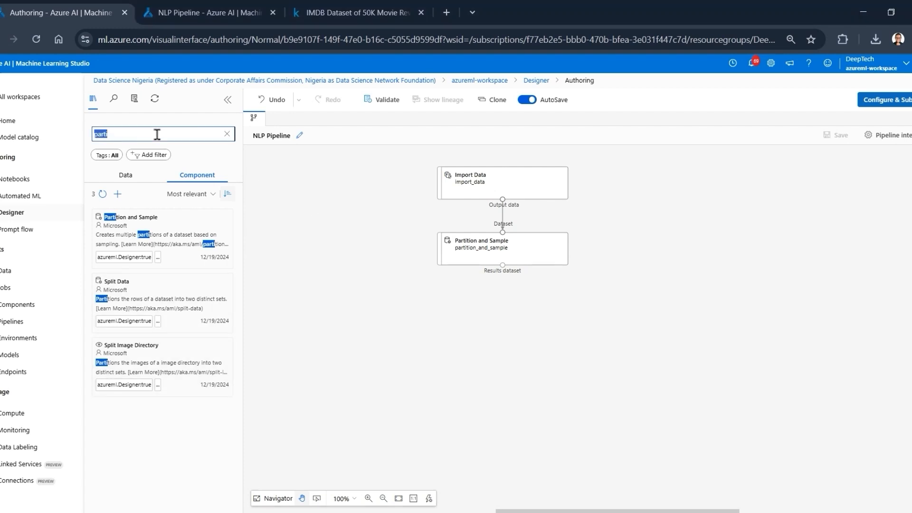
type("edit meta")
left_click(176, 191)
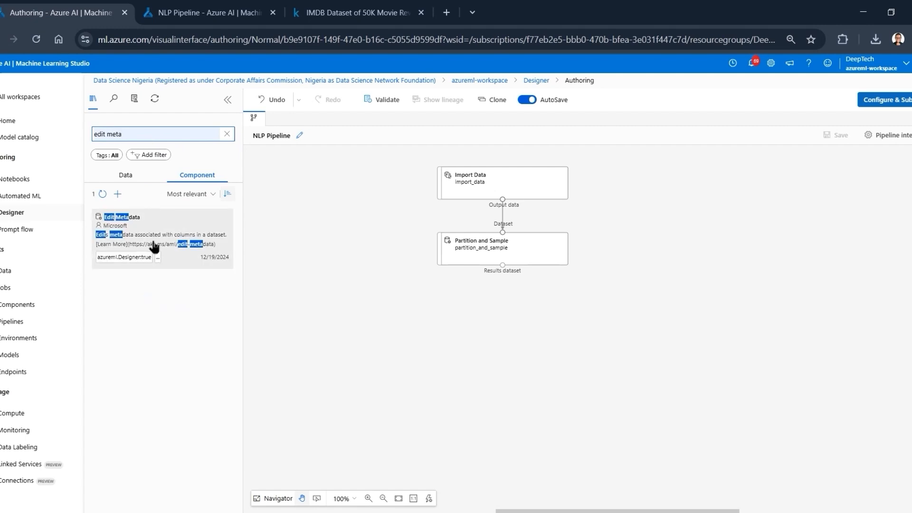
left_click_drag(152, 244, 500, 319)
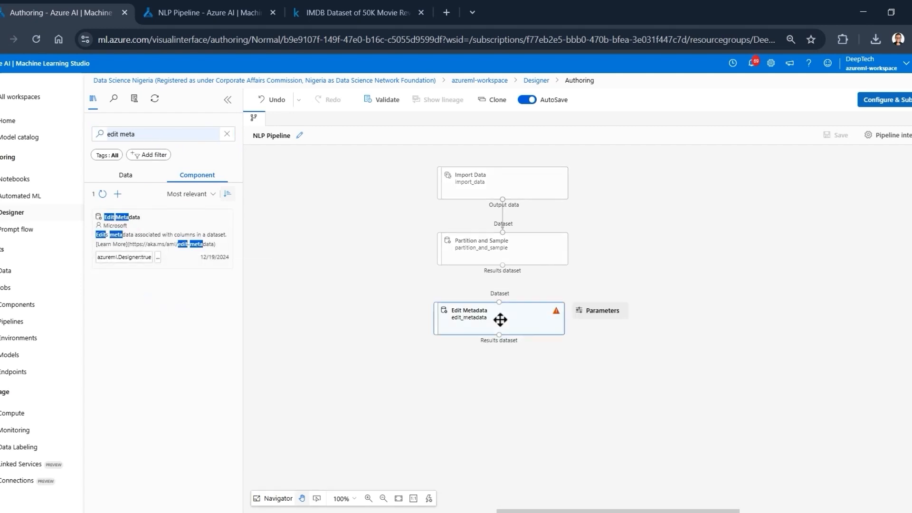
left_click(465, 317)
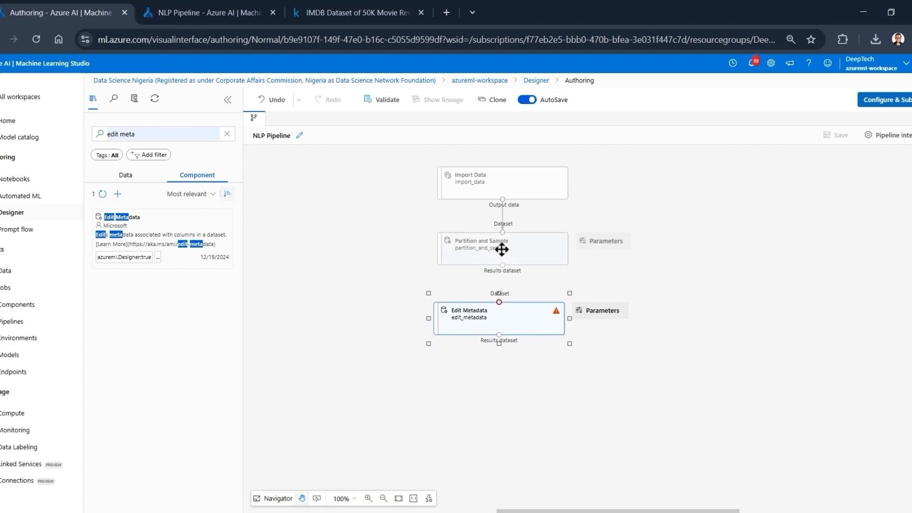
left_click_drag(503, 265, 506, 322)
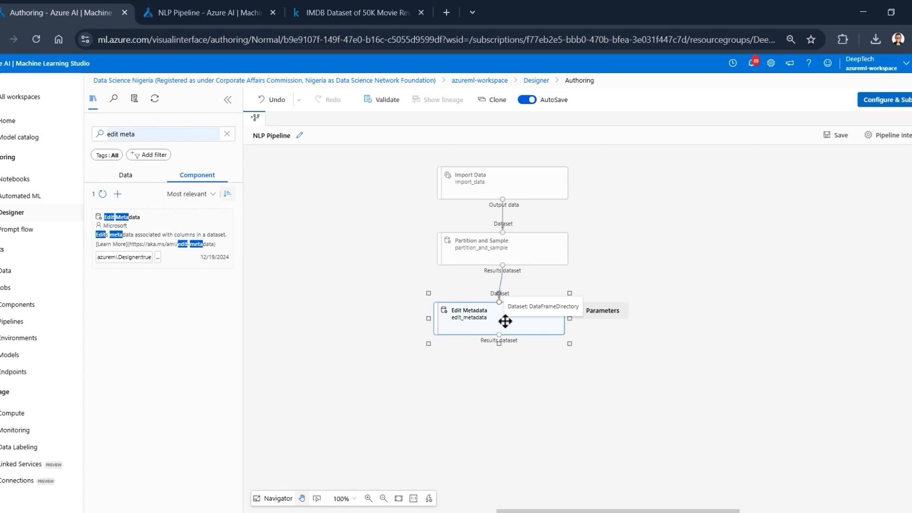
- Open Edit Metadata's settings and select the sentiment column by name as the column to edit
left_click(483, 326)
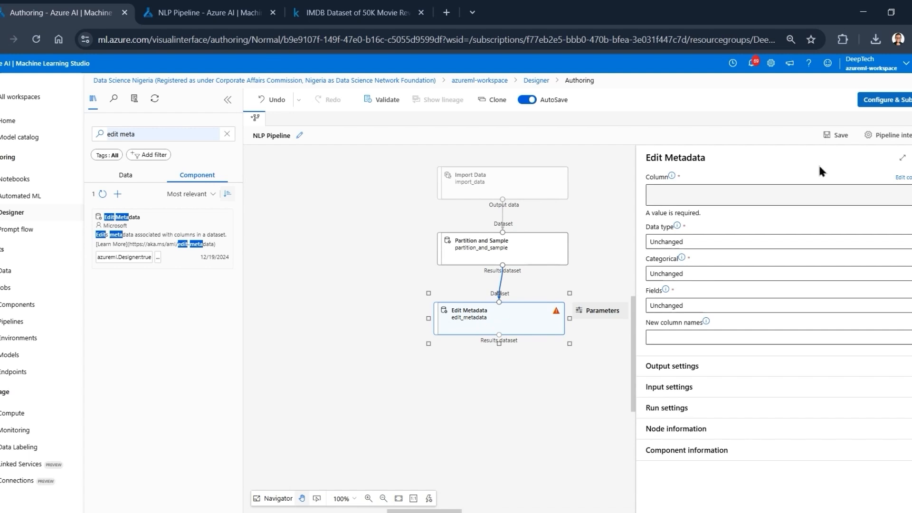
left_click(846, 182)
left_click(488, 262)
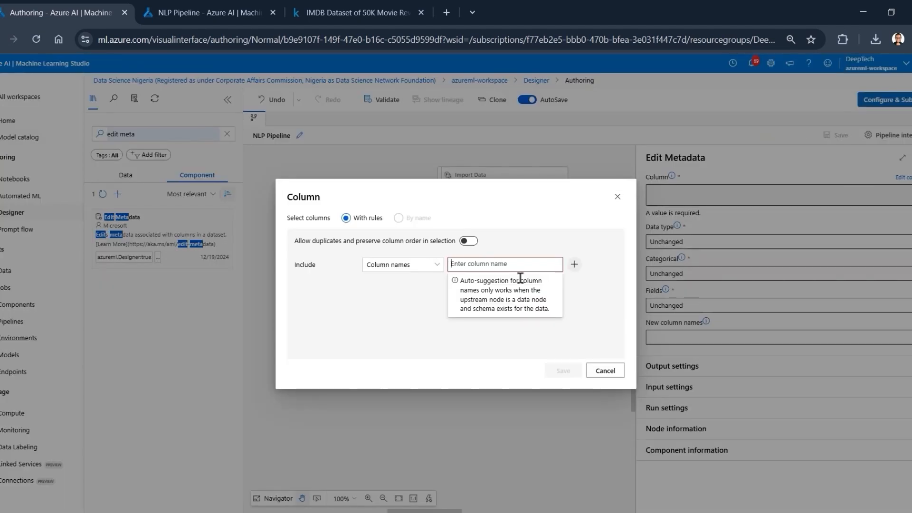
type("sen")
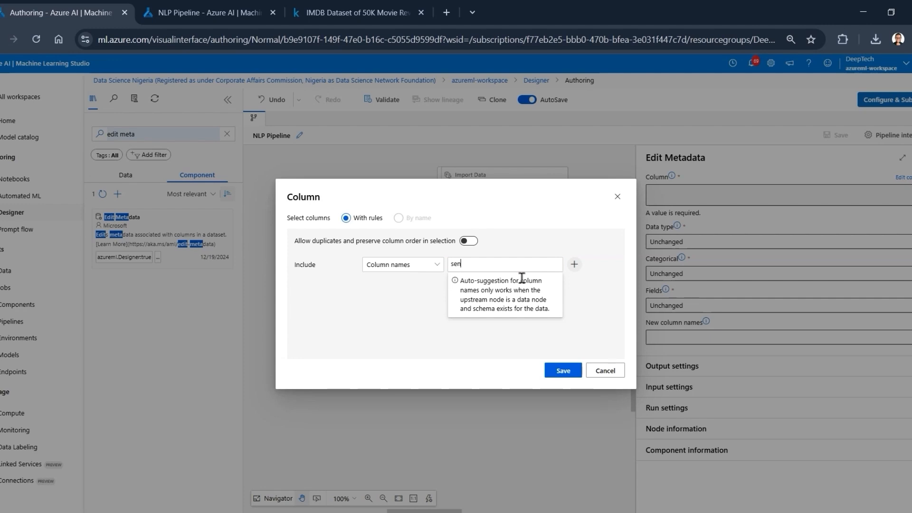
type("timent")
left_click(537, 318)
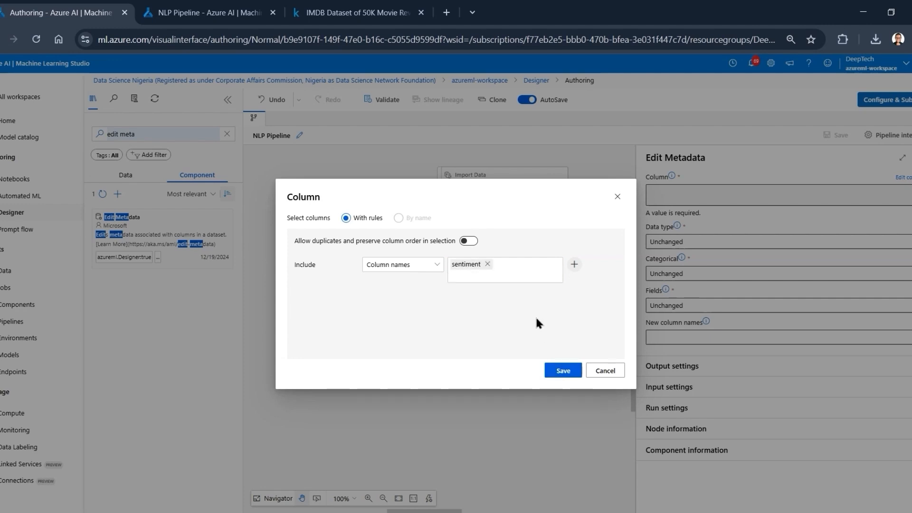
left_click(564, 371)
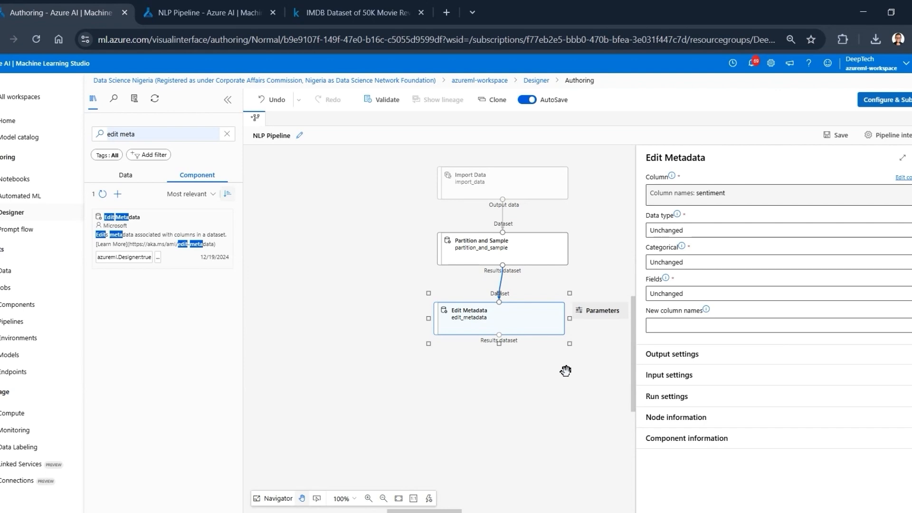
- Set Edit Metadata's Categorical option to Categorical, leave Fields as Unchanged, and close the component's settings
left_click(670, 240)
left_click(670, 243)
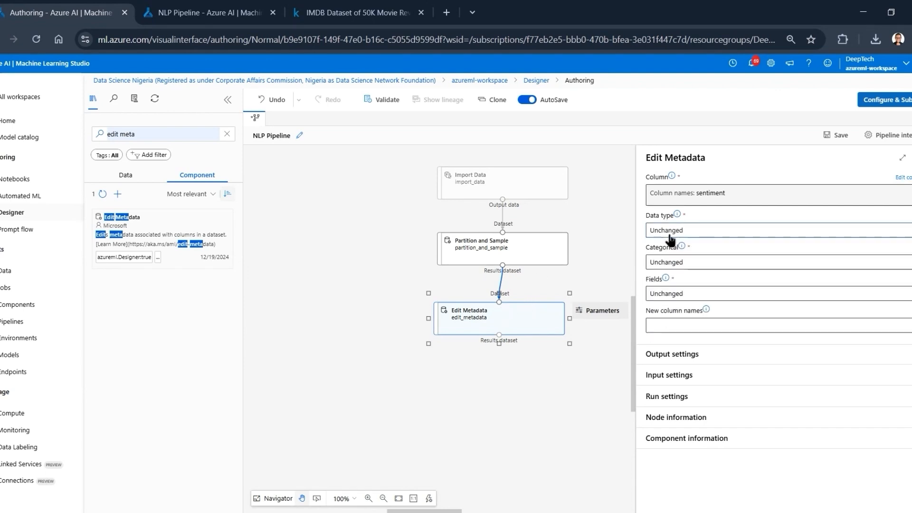
left_click(674, 266)
left_click(661, 296)
left_click(735, 294)
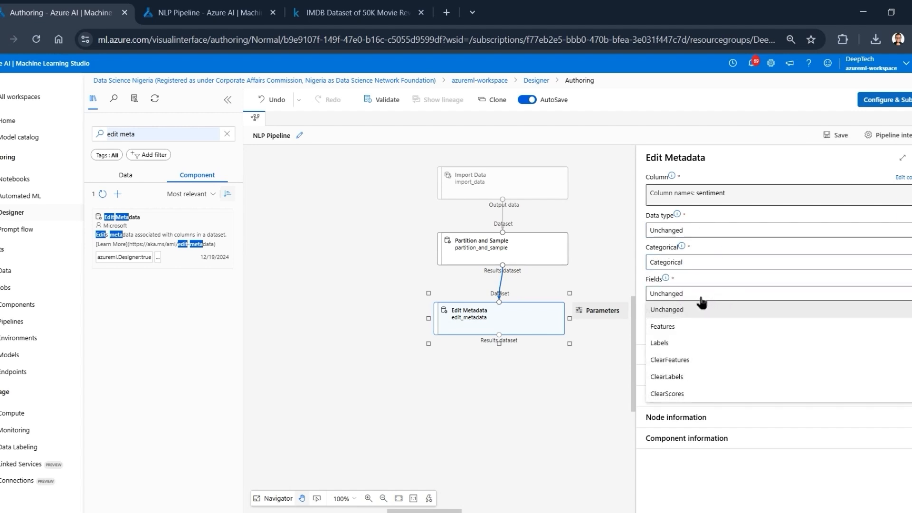
left_click(702, 307)
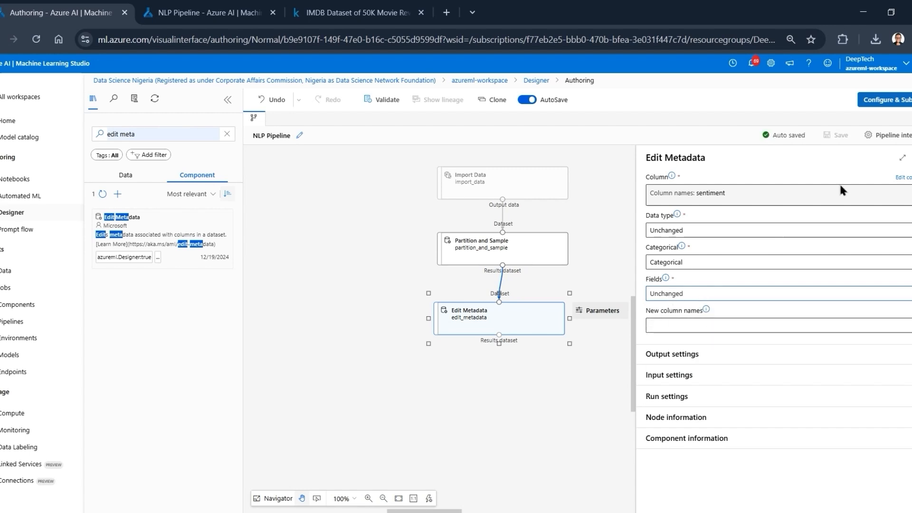
left_click(612, 285)
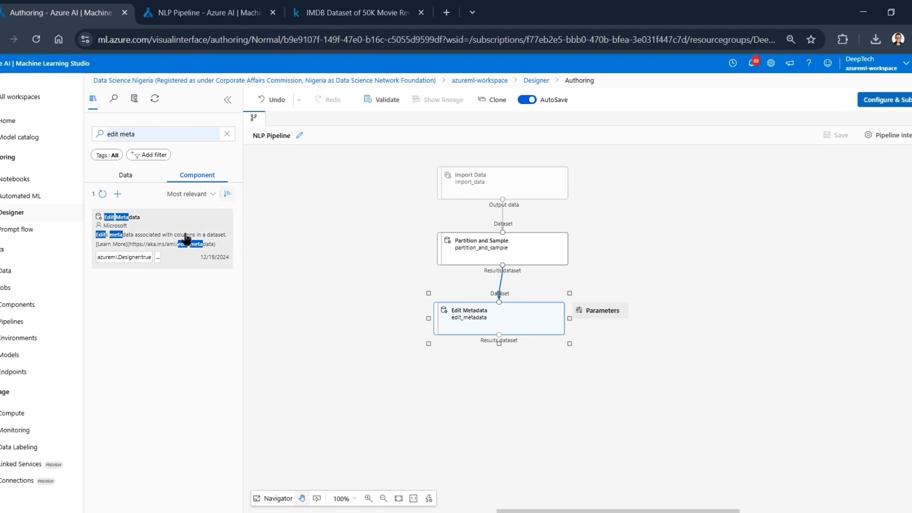
- Find the Apply SQL Transformation component with "apply sql" and place it below Edit Metadata in the pipeline
left_click(166, 136)
key("ctrl+a")
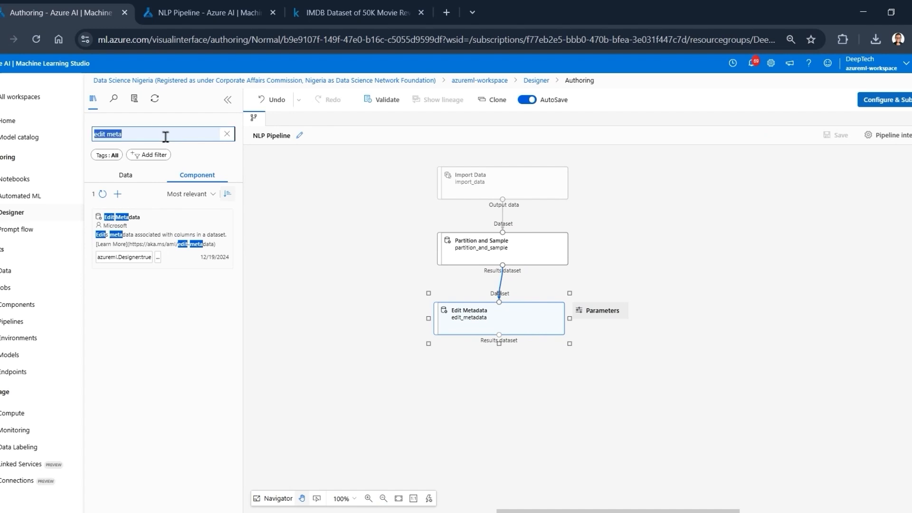
type("apply")
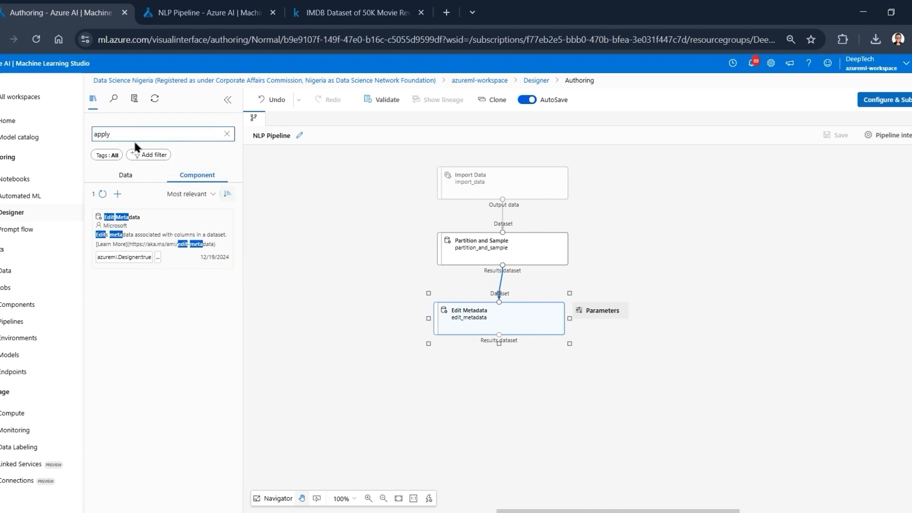
type(" tr")
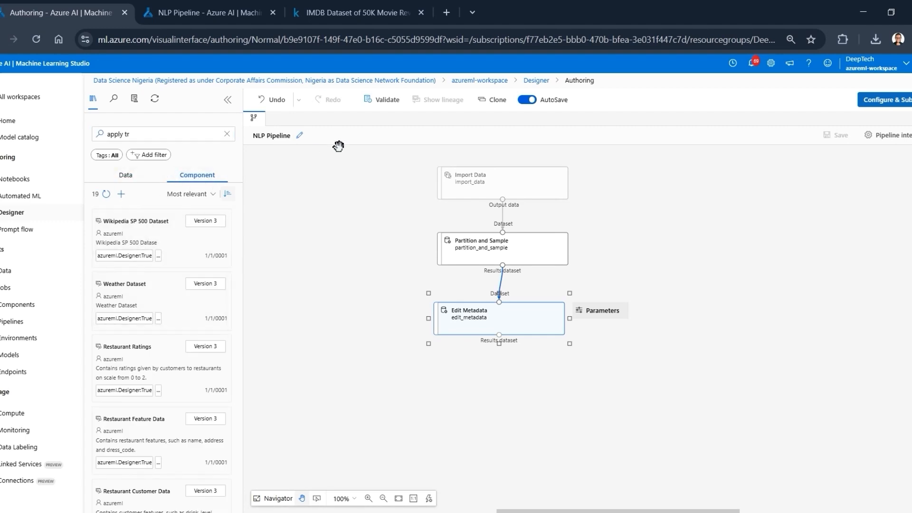
left_click(180, 134)
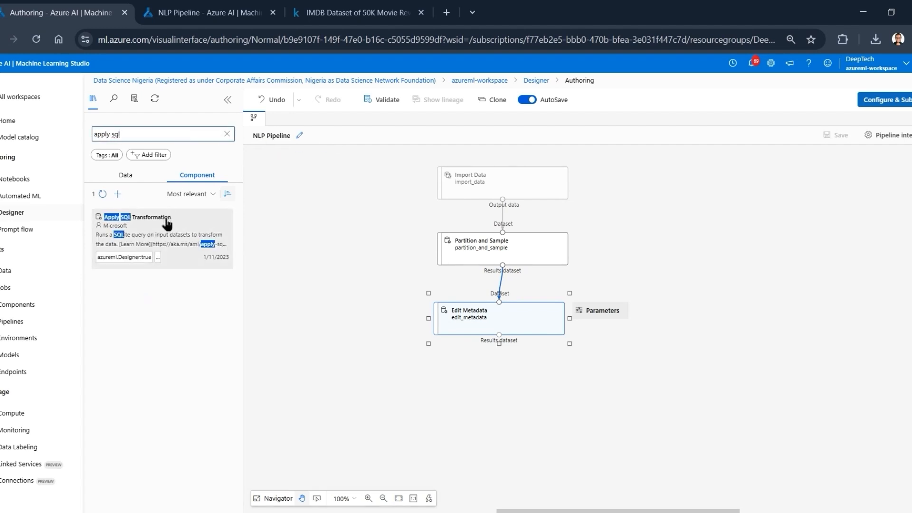
left_click_drag(169, 221, 502, 393)
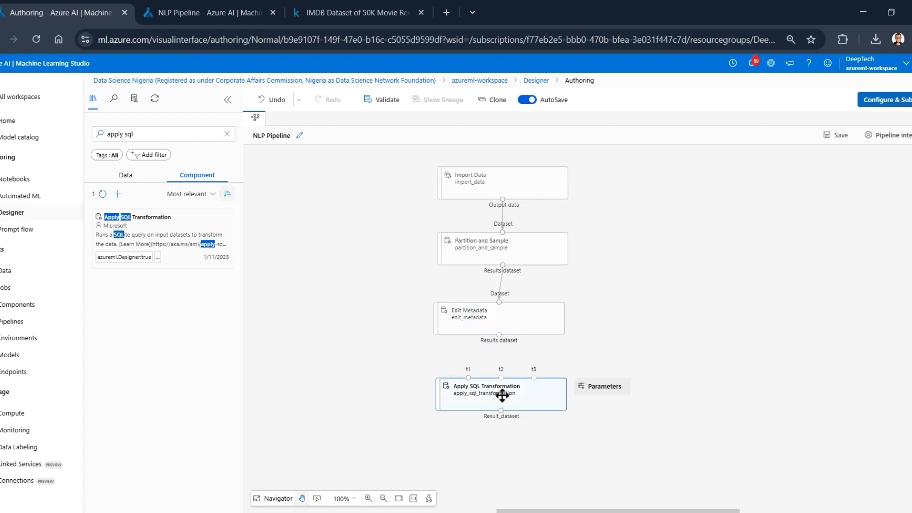
- Replace Apply SQL Transformation's query with a CASE selection from t1 that encodes positive as 1 and negative as 0 in sentiment_encoded, and review it
double_click(532, 395)
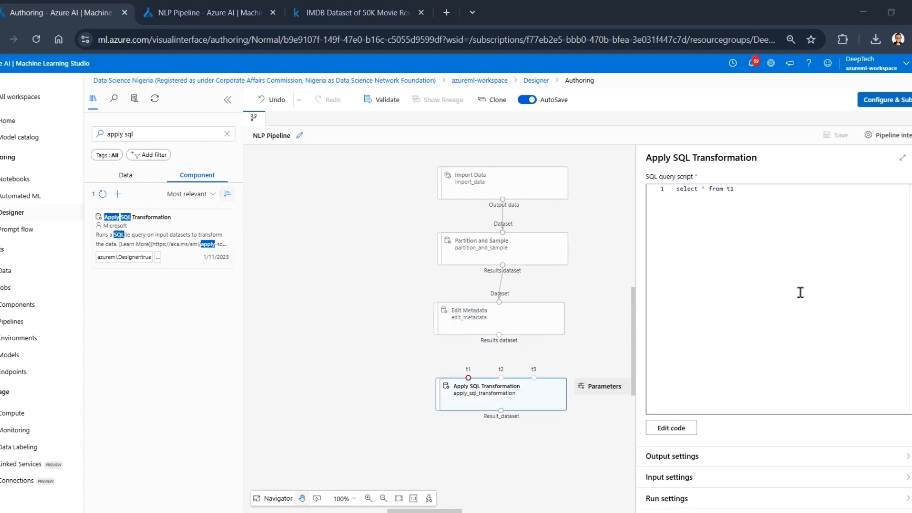
left_click(717, 228)
key("ctrl+a")
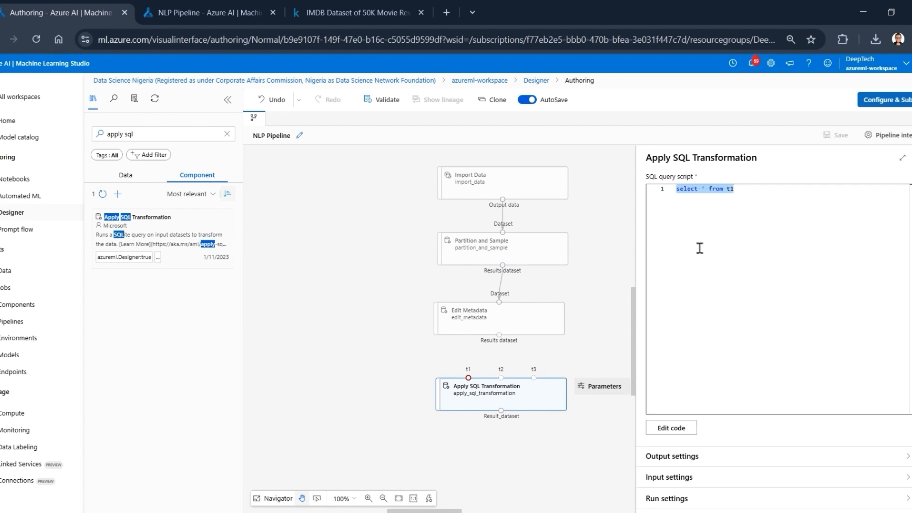
type("SELECT *, CASE     WHEN sentiment = 'positive' THEN 1     WHEN sentiment = 'negative' THEN 0 END AS sentiment_encoded FROM t1")
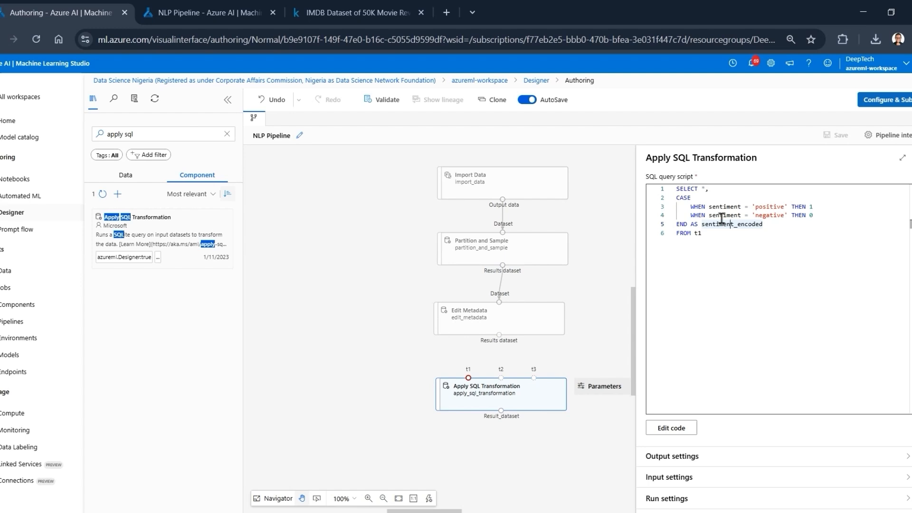
left_click(703, 219)
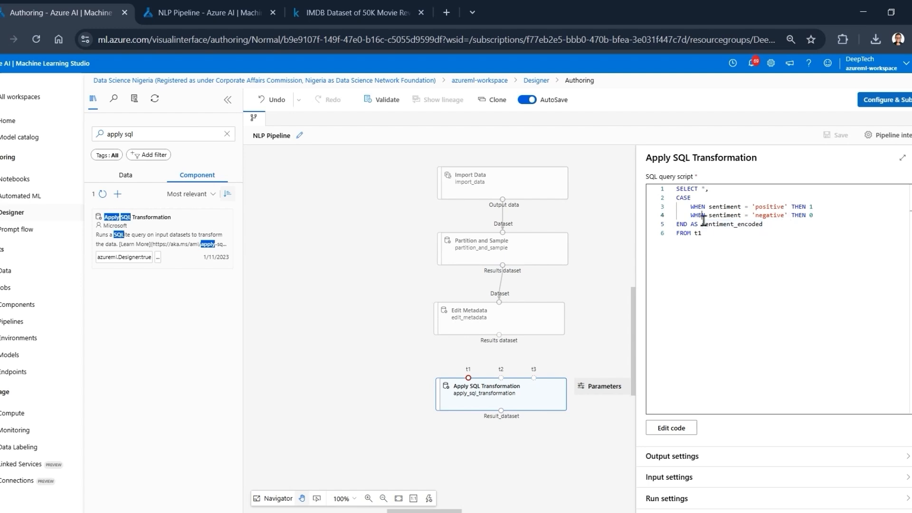
left_click(721, 224)
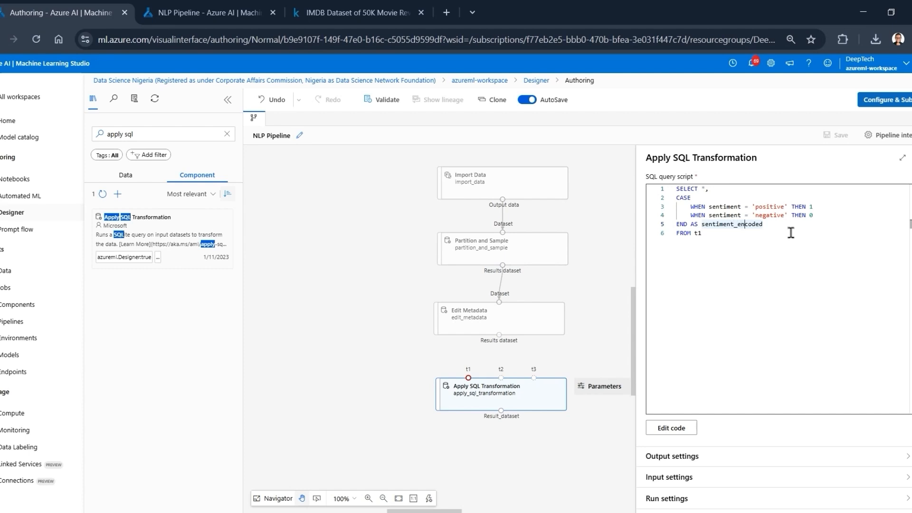
left_click_drag(777, 225, 706, 228)
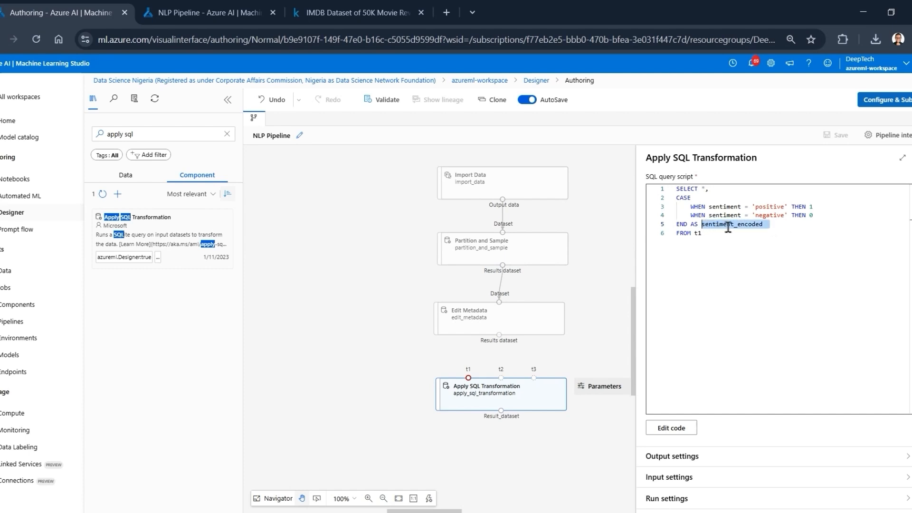
left_click(707, 232)
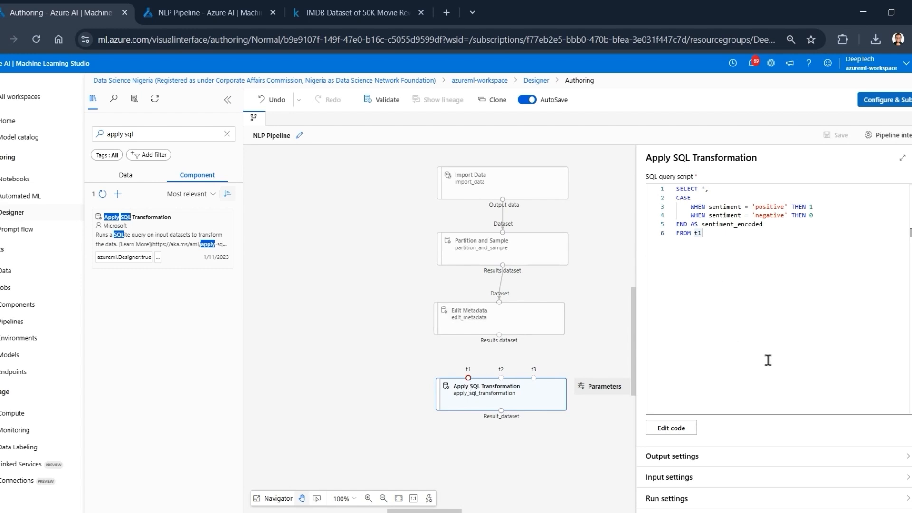
- Close the SQL component's settings and connect Edit Metadata's results dataset to Apply SQL Transformation's t1 input
left_click(911, 159)
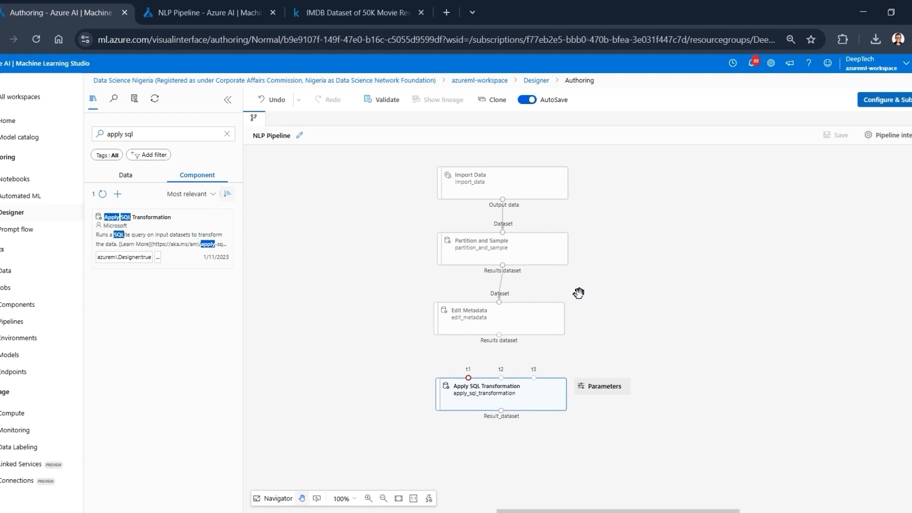
left_click_drag(499, 335, 465, 328)
left_click_drag(478, 365, 469, 378)
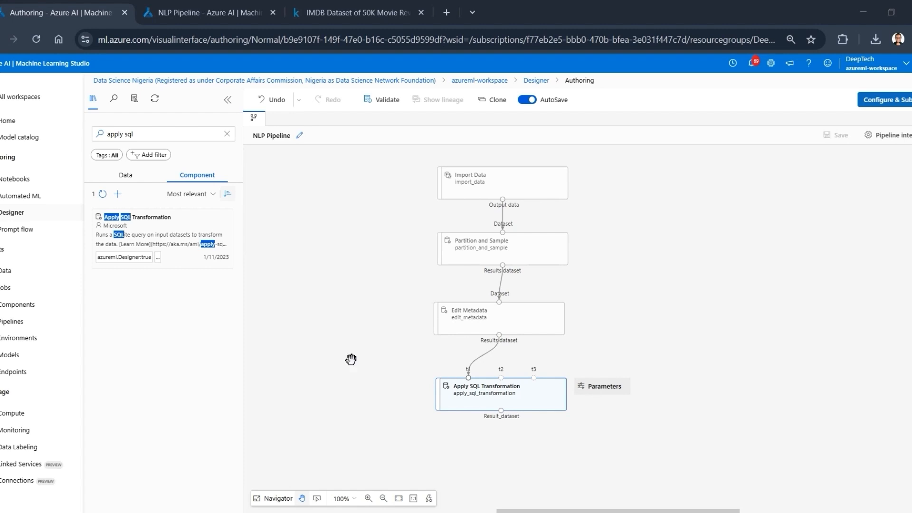
- Preview Apply SQL Transformation's Result_dataset in the completed NLP Pipeline job and compare the sentiment and sentiment_encoded columns across the rows
left_click(202, 10)
scroll(217, 283, "down", 3)
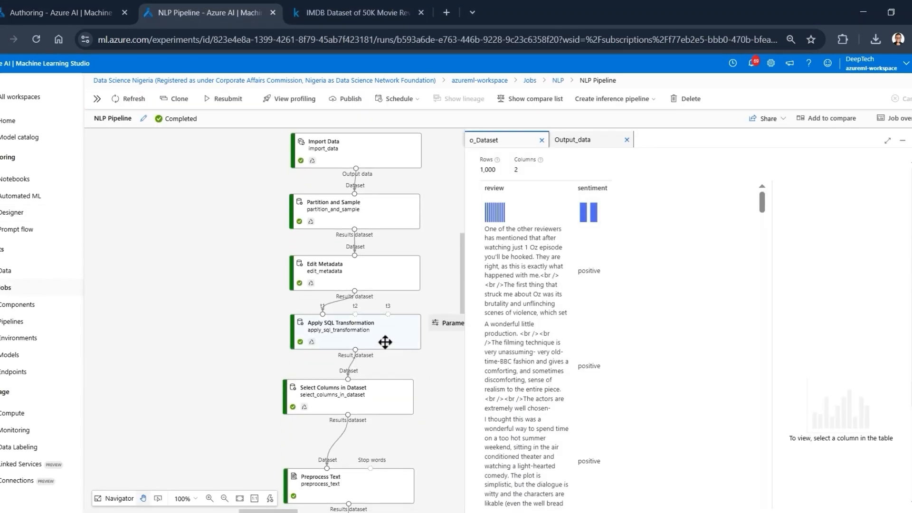
right_click(386, 346)
mouse_move(457, 438)
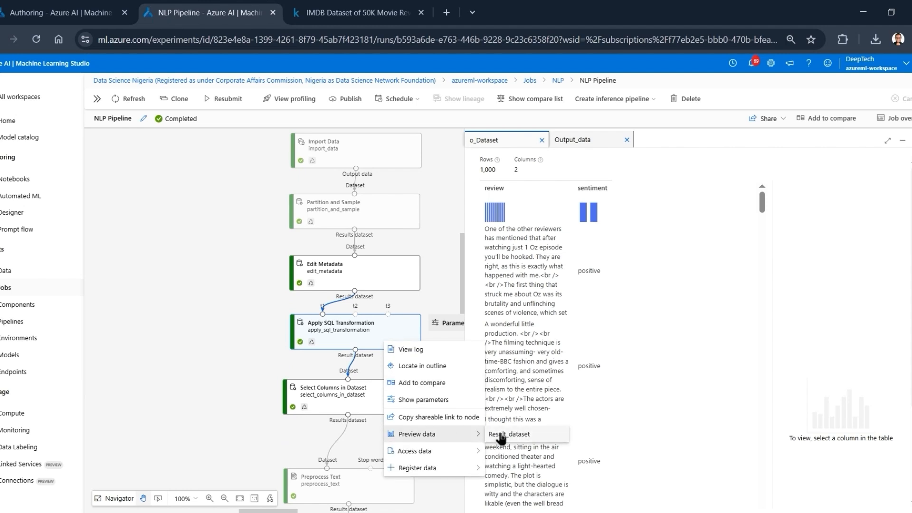
left_click(501, 435)
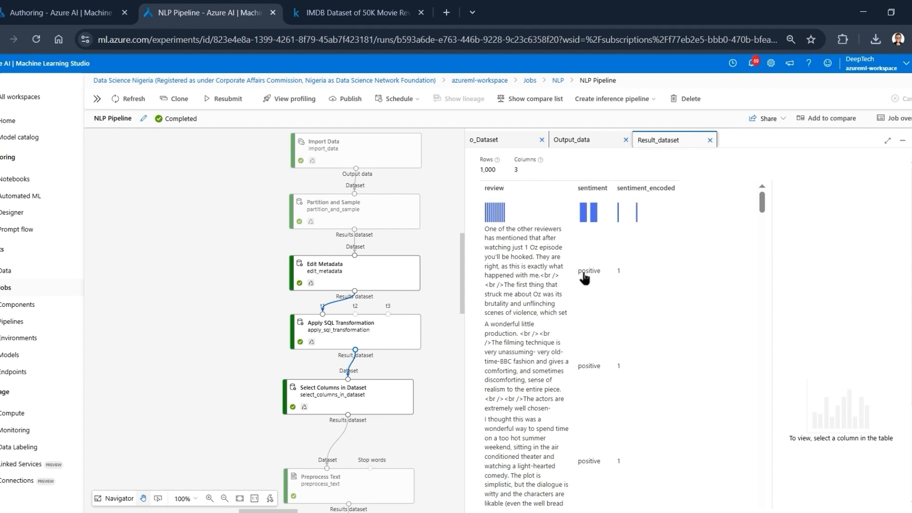
scroll(643, 376, "down", 10)
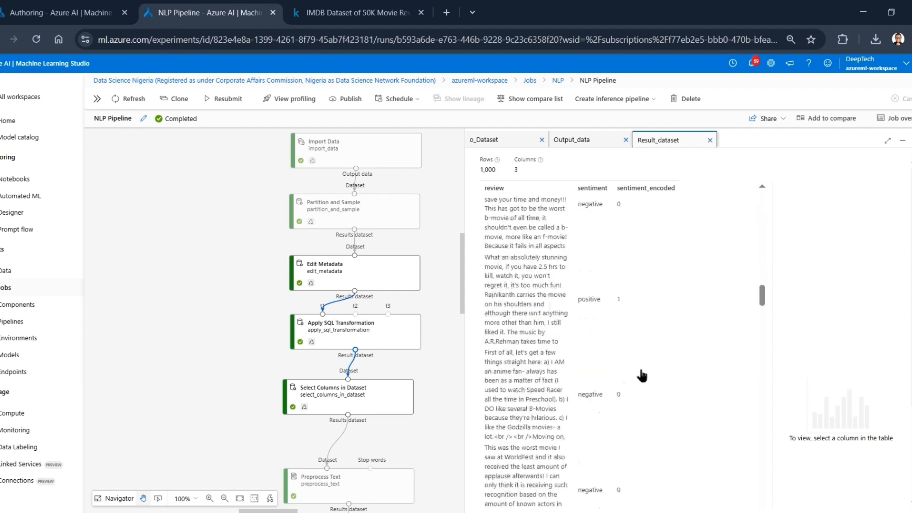
scroll(642, 375, "up", 3)
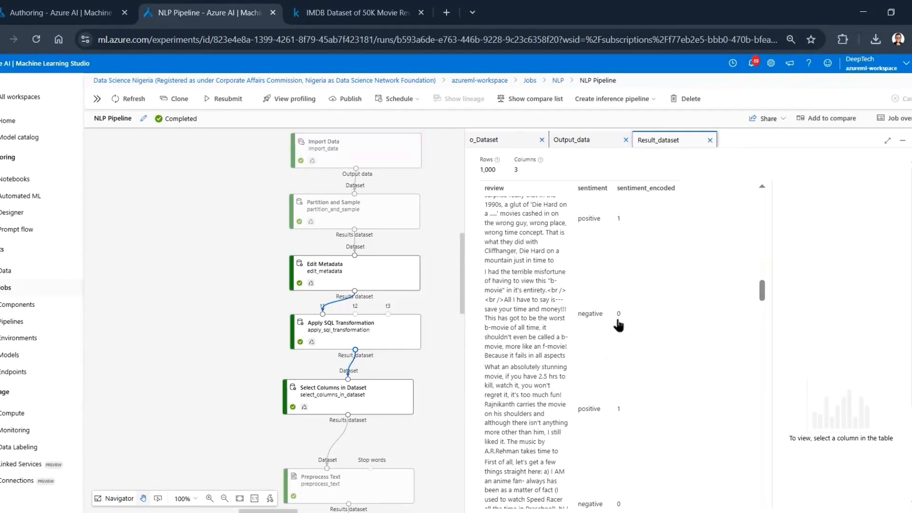
left_click(36, 6)
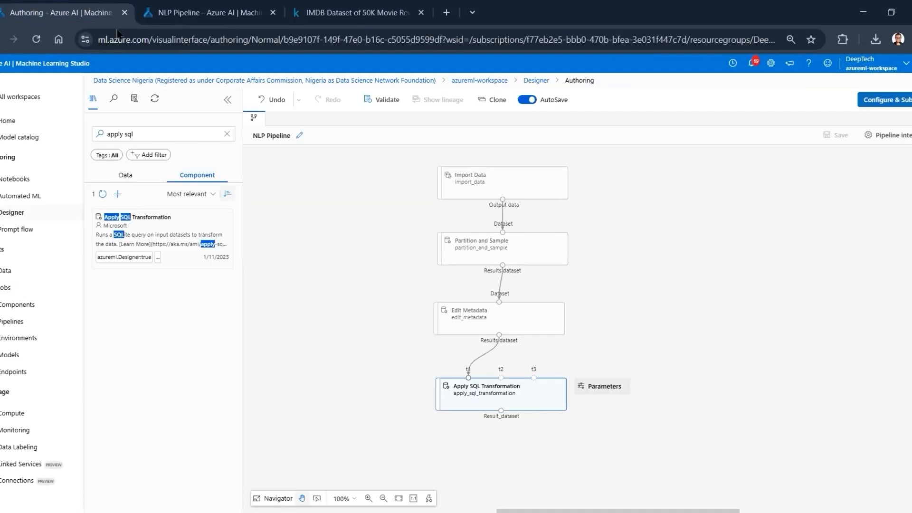
left_click(204, 16)
scroll(547, 363, "up", 5)
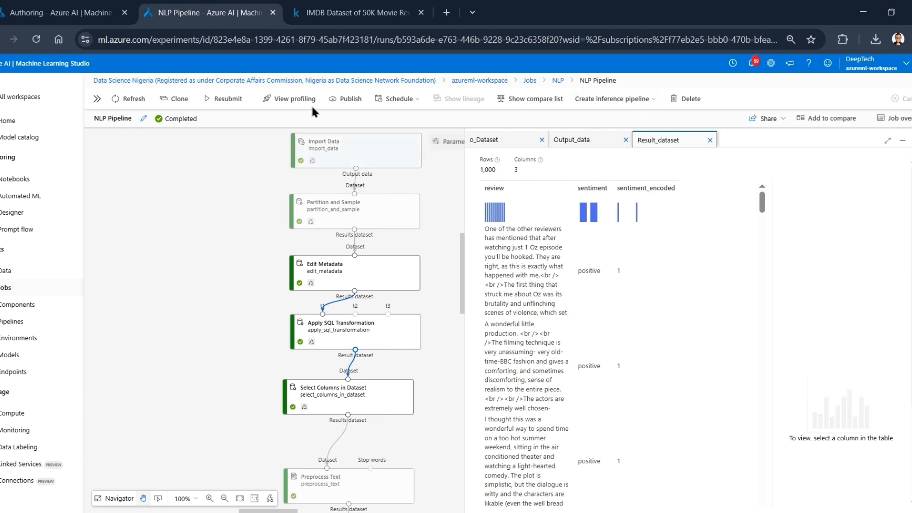
- Back in the pipeline authoring view, find Select Columns in Dataset with "select col" and place it below Apply SQL Transformation
left_click(73, 6)
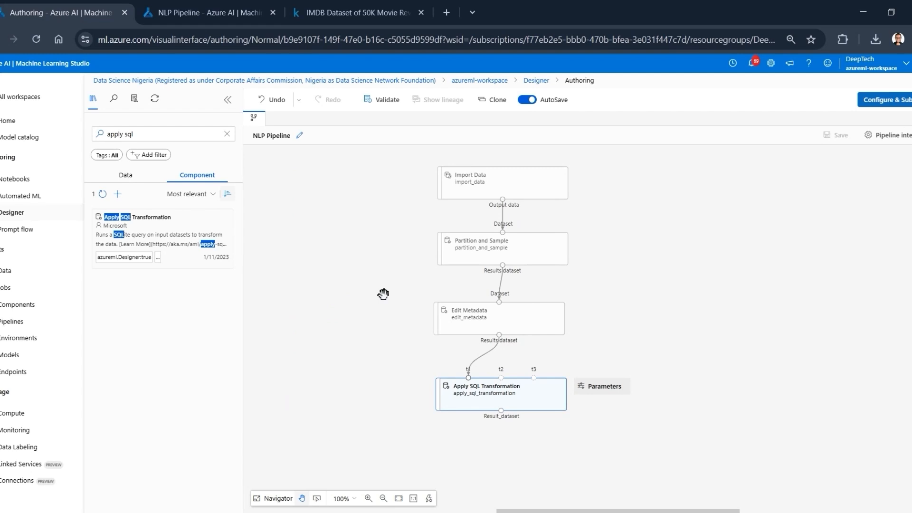
scroll(383, 295, "down", 1)
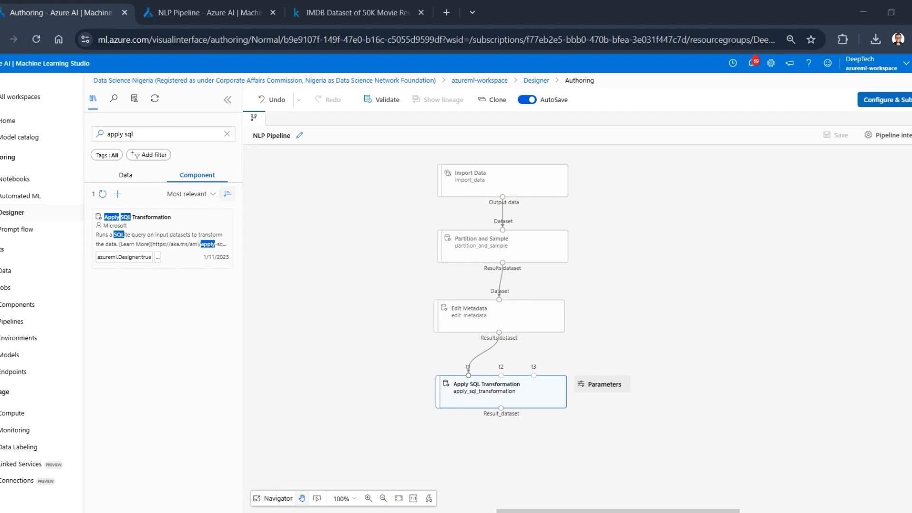
left_click(150, 134)
key("ctrl+a")
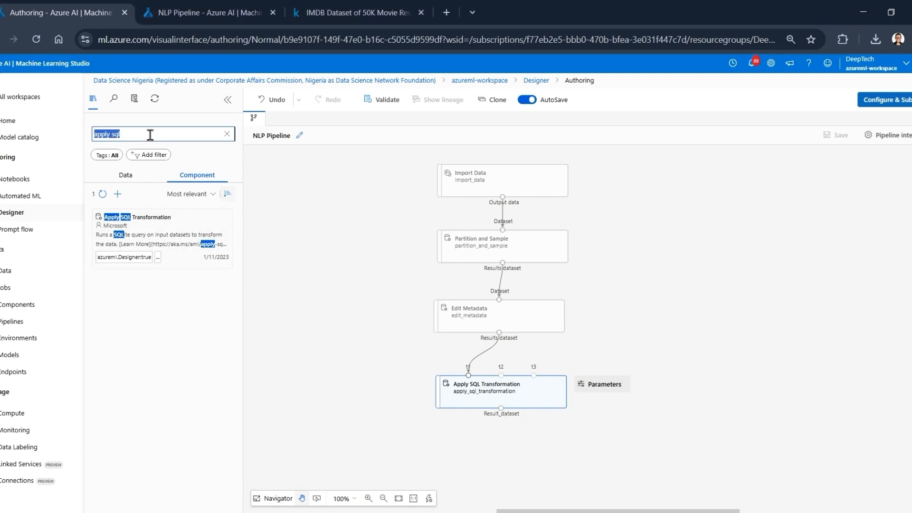
type("select col")
mouse_move(136, 246)
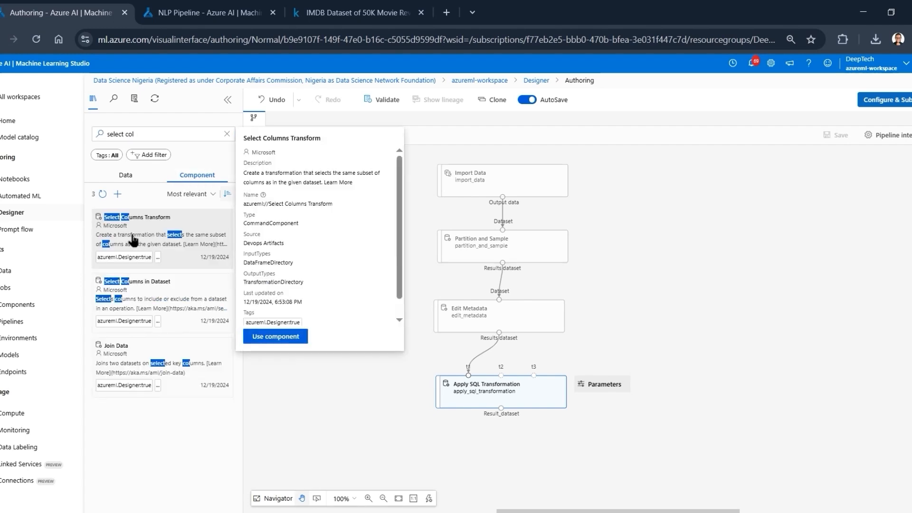
mouse_move(158, 296)
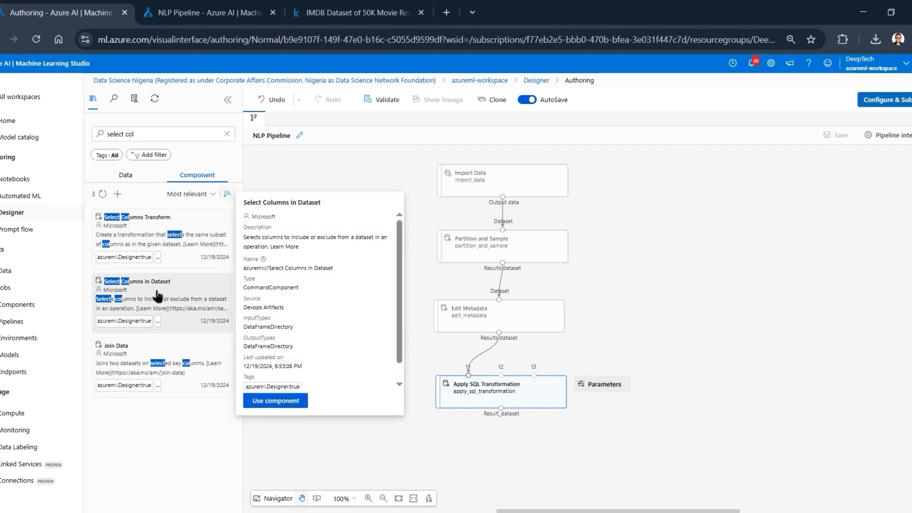
left_click_drag(158, 296, 509, 468)
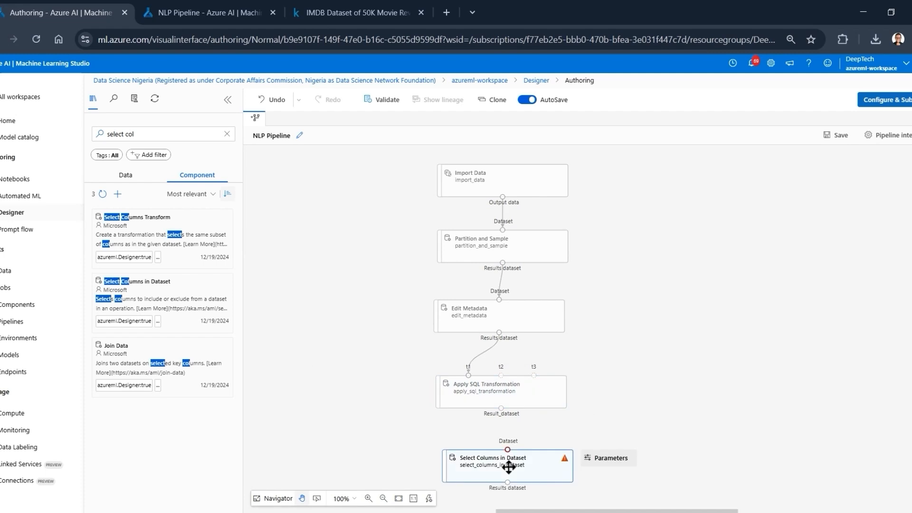
- Set Select Columns in Dataset to include the column names review,sentiment_encoded and save the selection
scroll(609, 404, "down", 1)
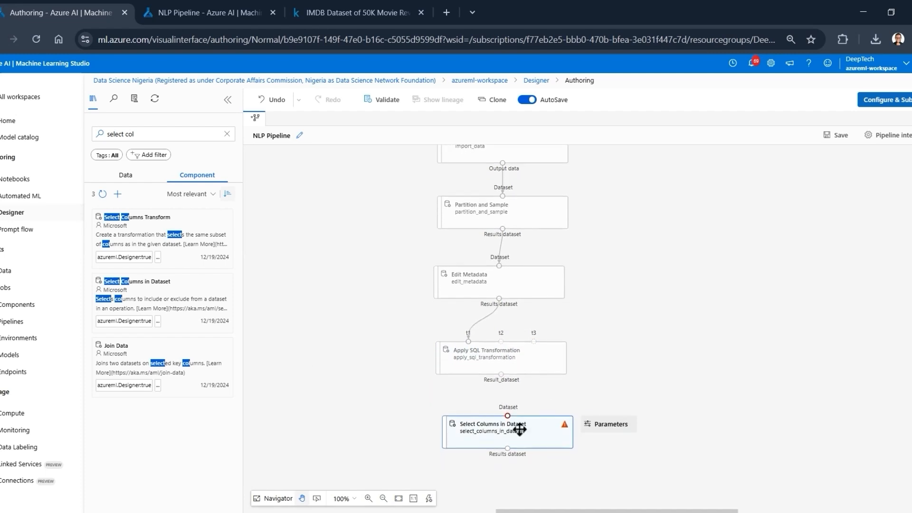
left_click(501, 437)
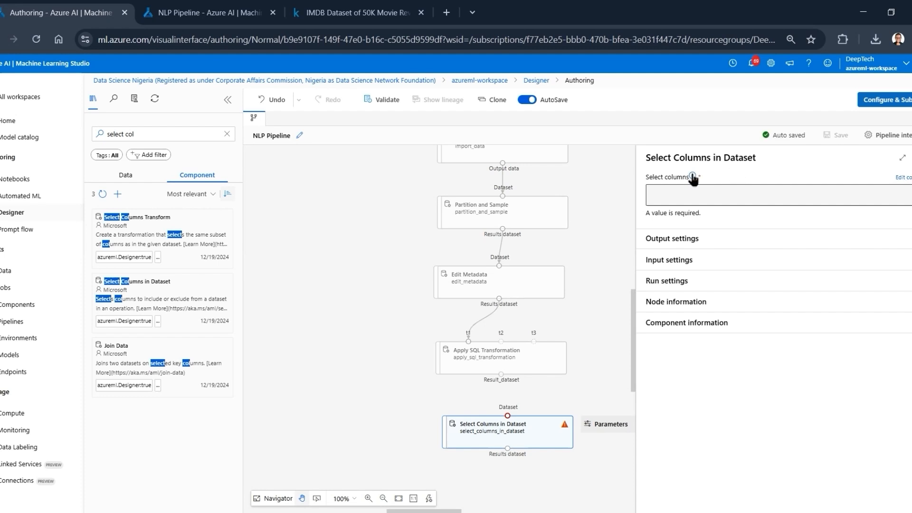
left_click(903, 177)
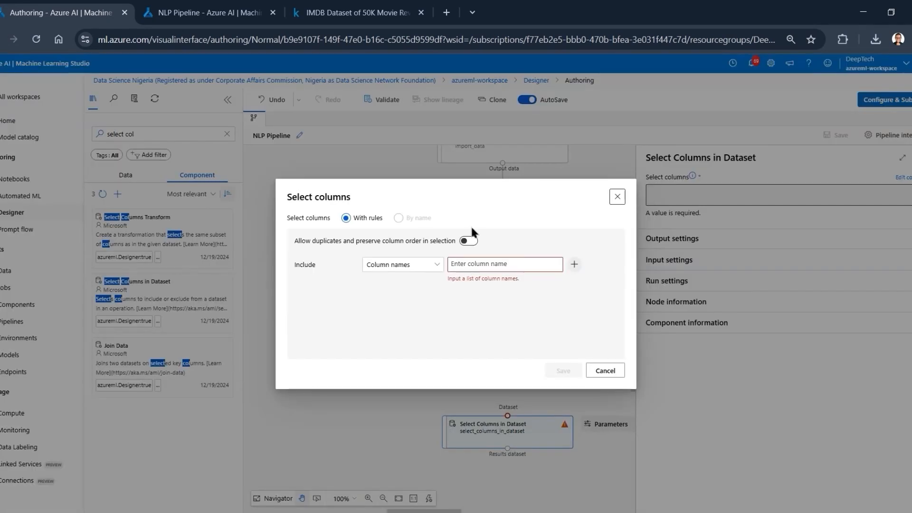
left_click(473, 264)
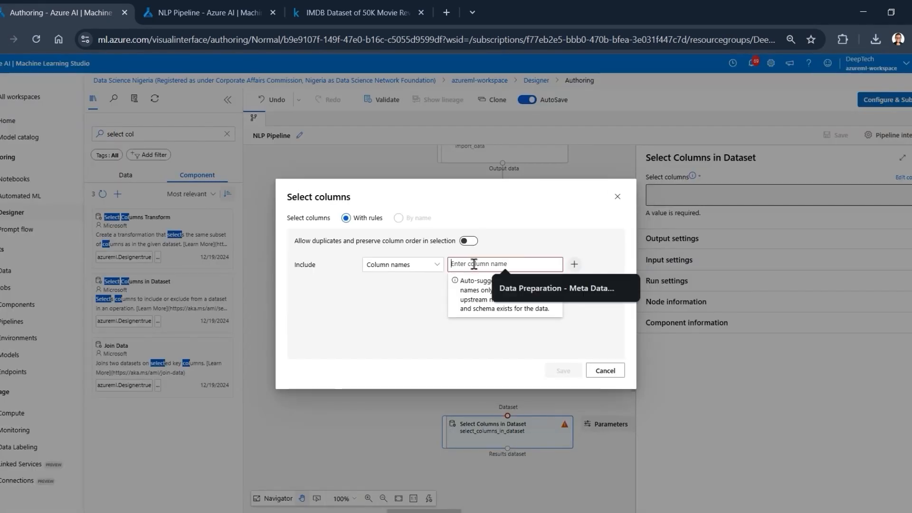
left_click(574, 265)
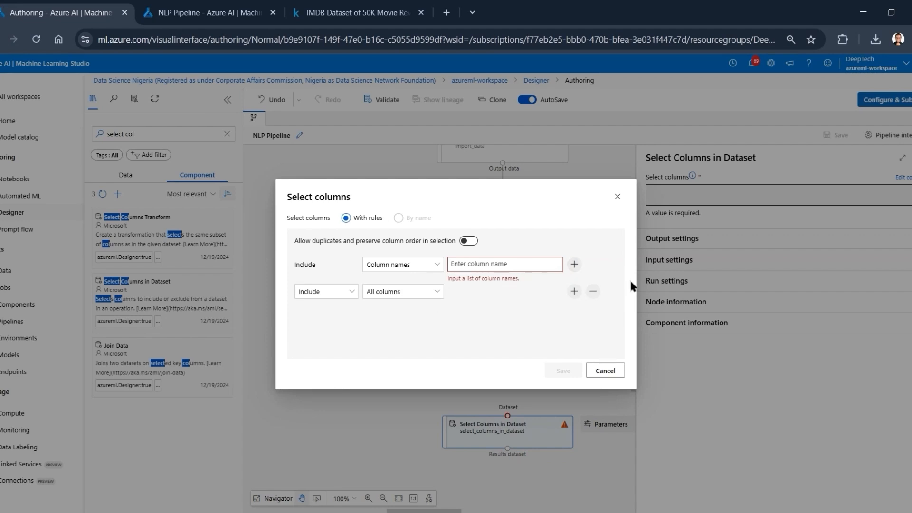
left_click(593, 292)
left_click(502, 265)
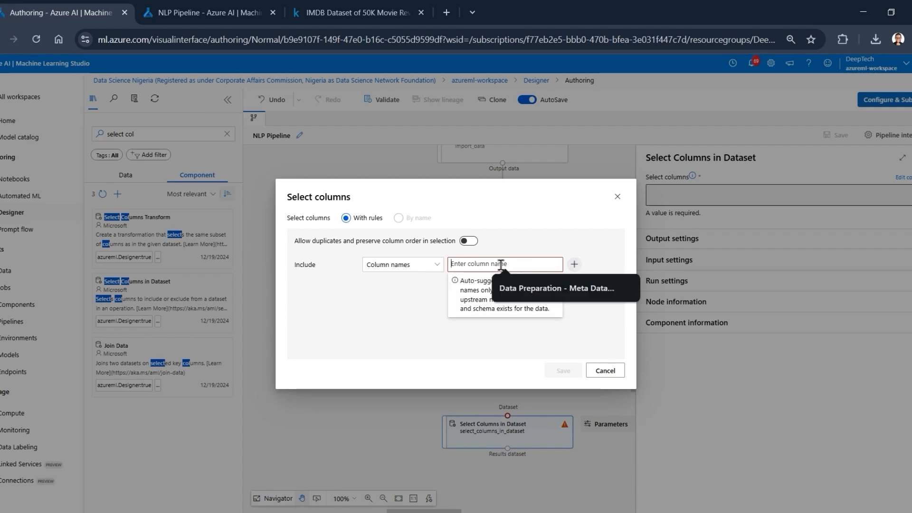
type("review")
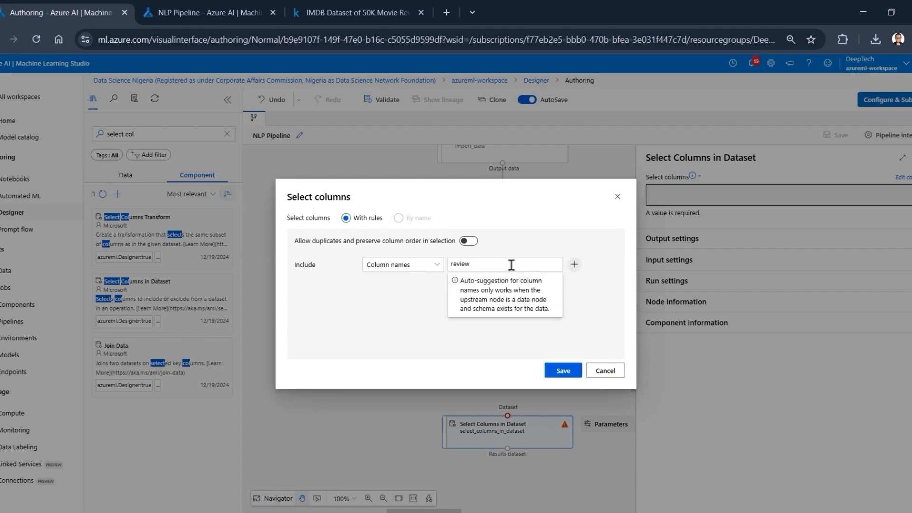
type(",seb")
key("BackSpace")
type("ntiment_encoded")
left_click(562, 370)
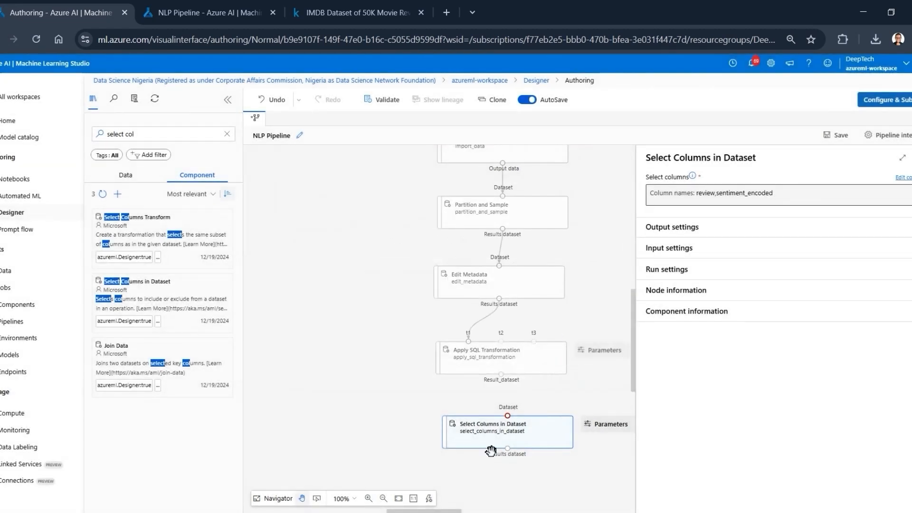
- Connect Apply SQL Transformation's Result_dataset to Select Columns in Dataset's input and align the component beneath it
left_click_drag(505, 397, 508, 416)
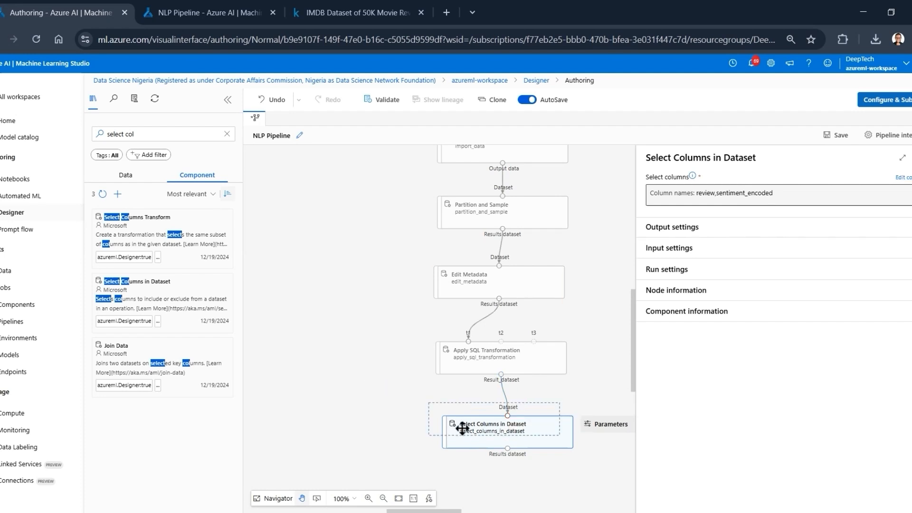
left_click_drag(466, 428, 460, 415)
left_click_drag(371, 364, 355, 378)
- Preview Select Columns in Dataset's Results dataset in the completed NLP Pipeline job
left_click(207, 6)
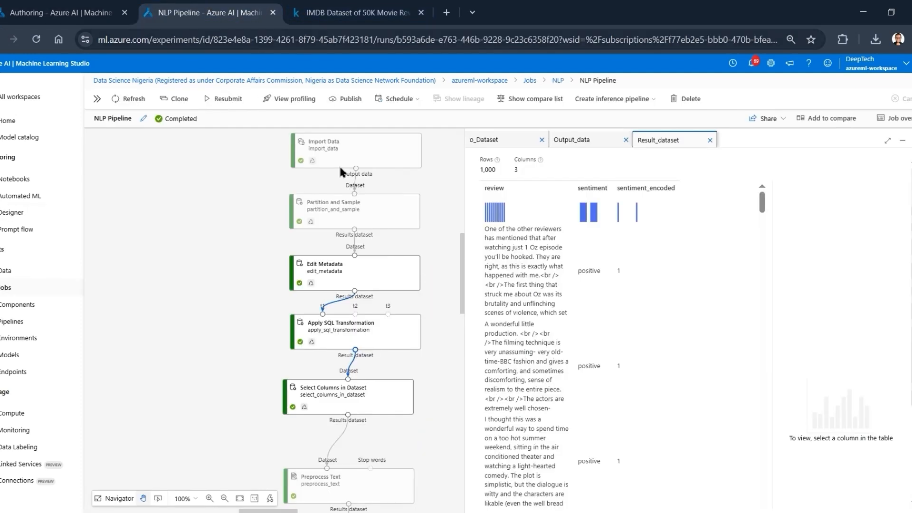
right_click(348, 401)
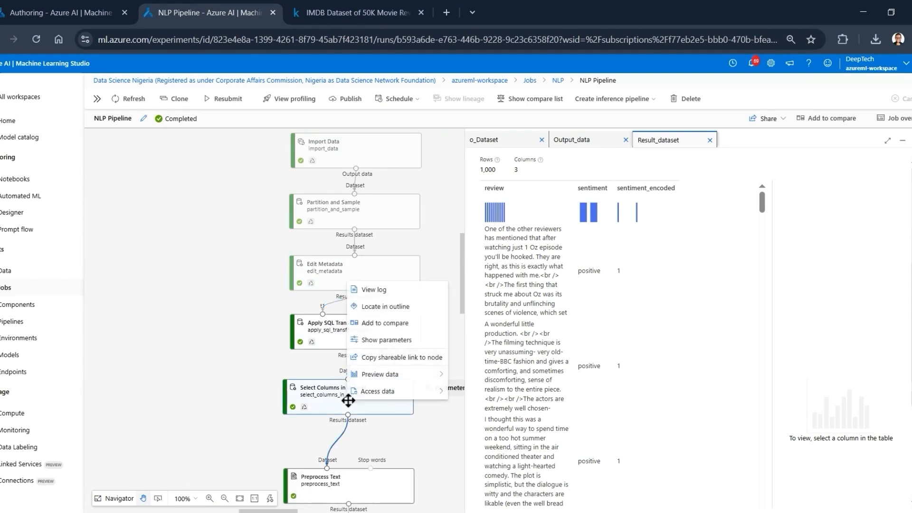
mouse_move(399, 374)
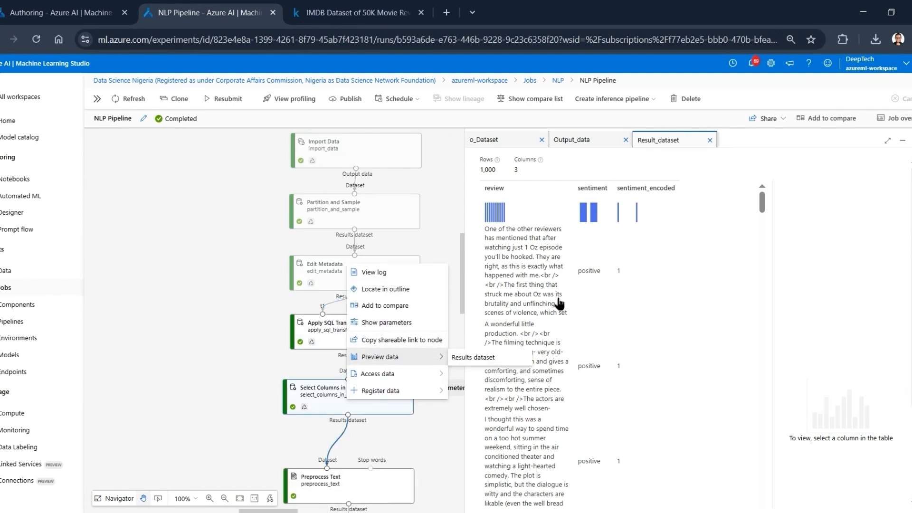
left_click(456, 358)
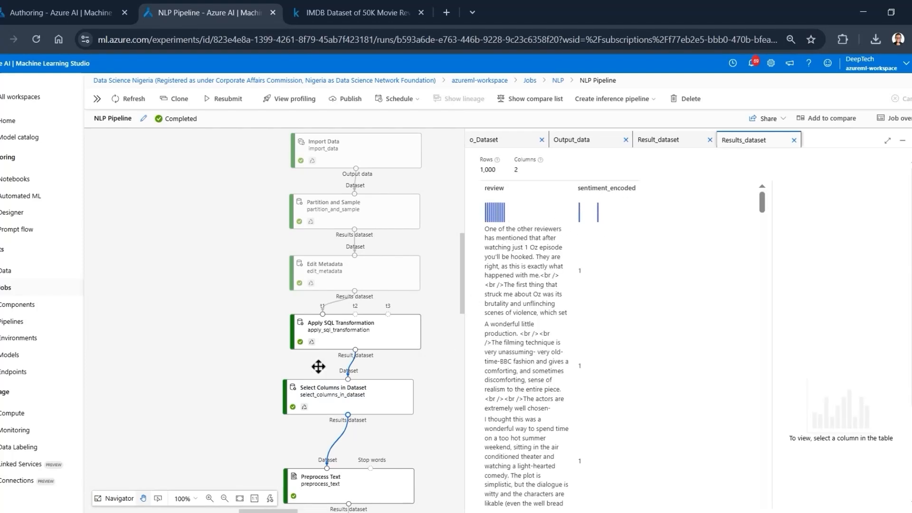
- Return to the pipeline authoring view, close the Select Columns in Dataset settings, and review the component chain from Import Data downward
left_click(56, 7)
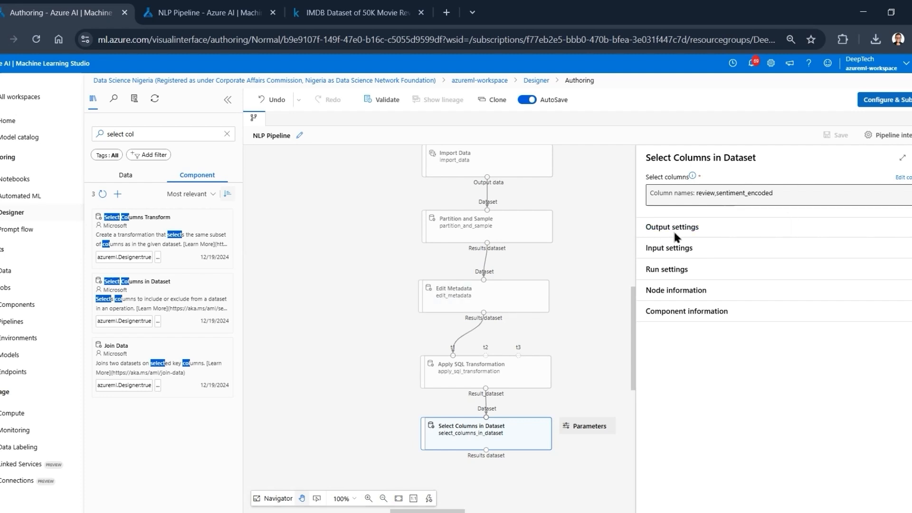
left_click(911, 157)
scroll(644, 202, "up", 1)
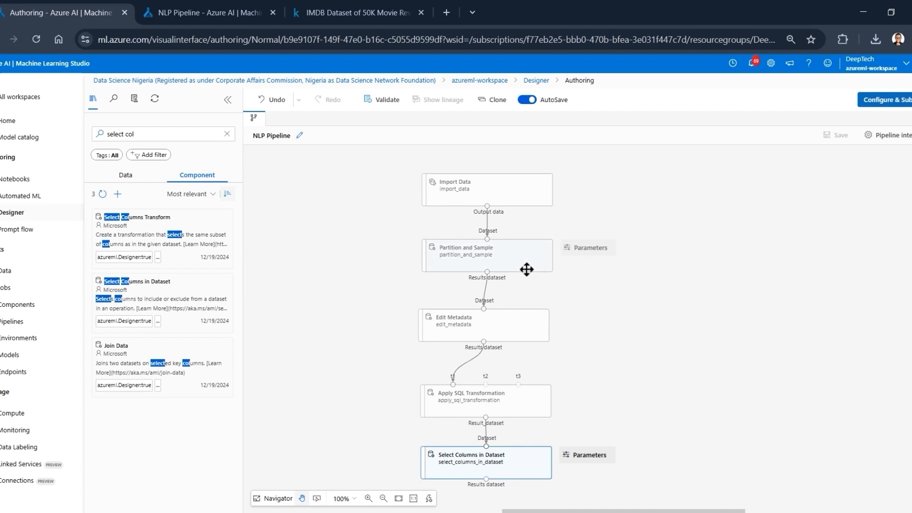
scroll(619, 309, "down", 1)
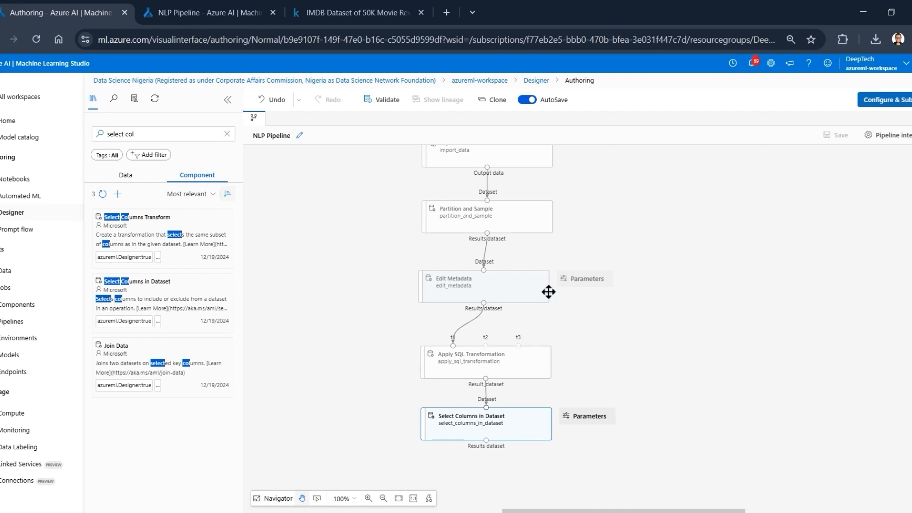
scroll(489, 344, "down", 1)
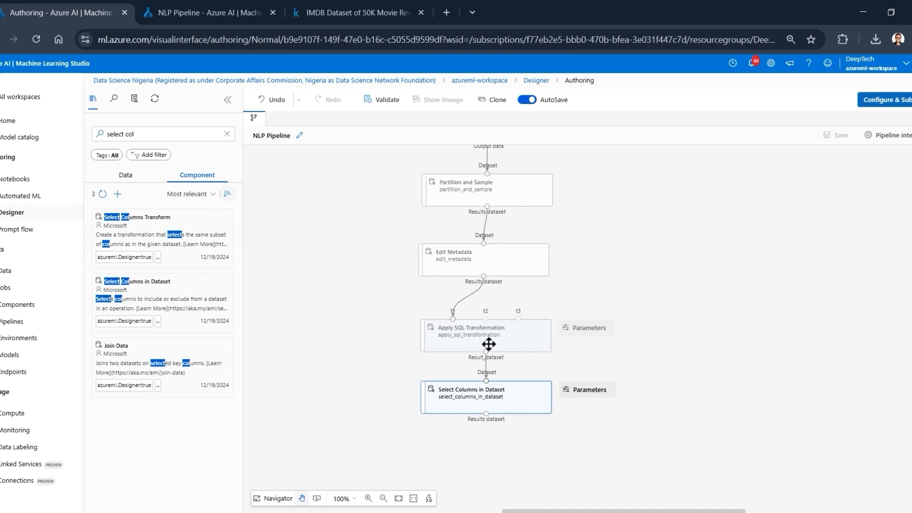
scroll(630, 342, "down", 1)
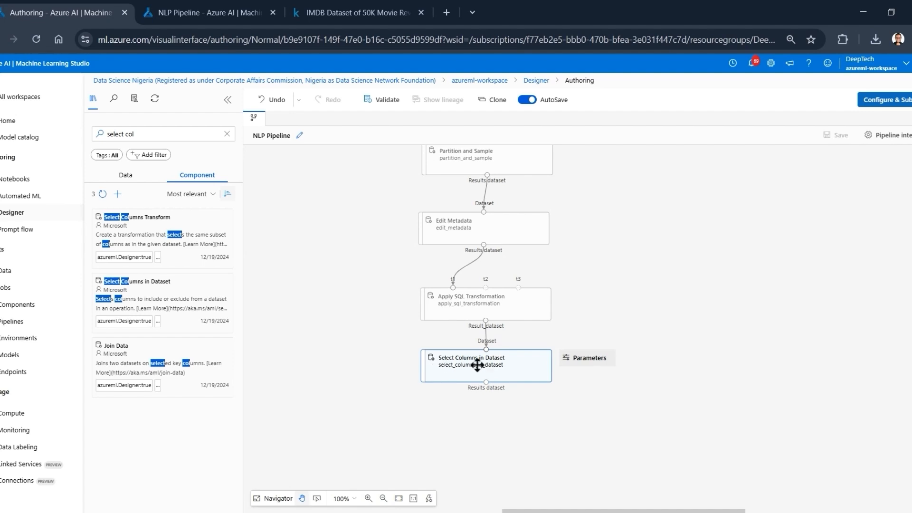
scroll(410, 364, "down", 1)
scroll(409, 364, "down", 3)
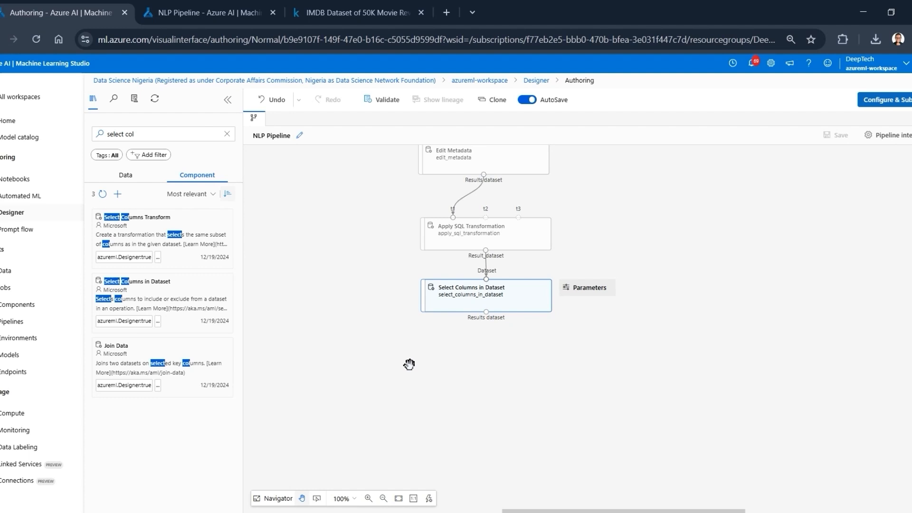
- Find the Preprocess Text component with "prepro" and place it below Select Columns in Dataset
left_click(160, 134)
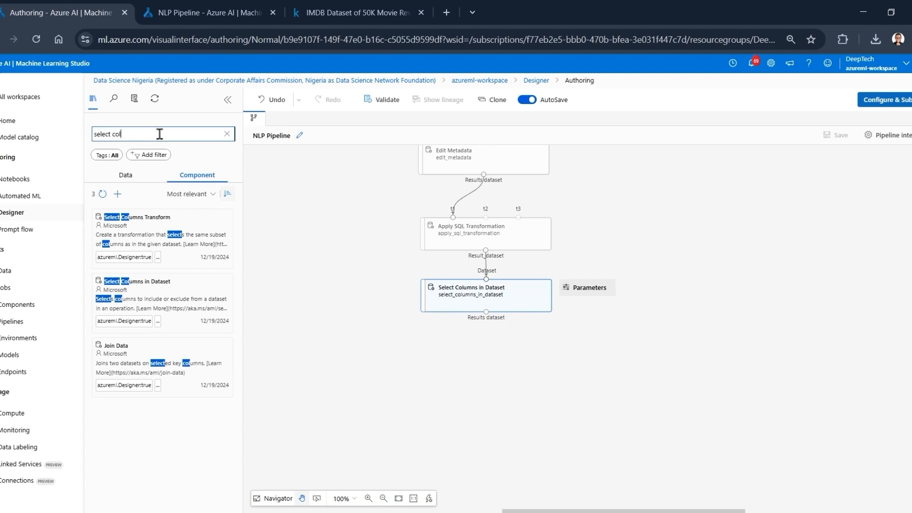
key("ctrl+a")
type("prepro")
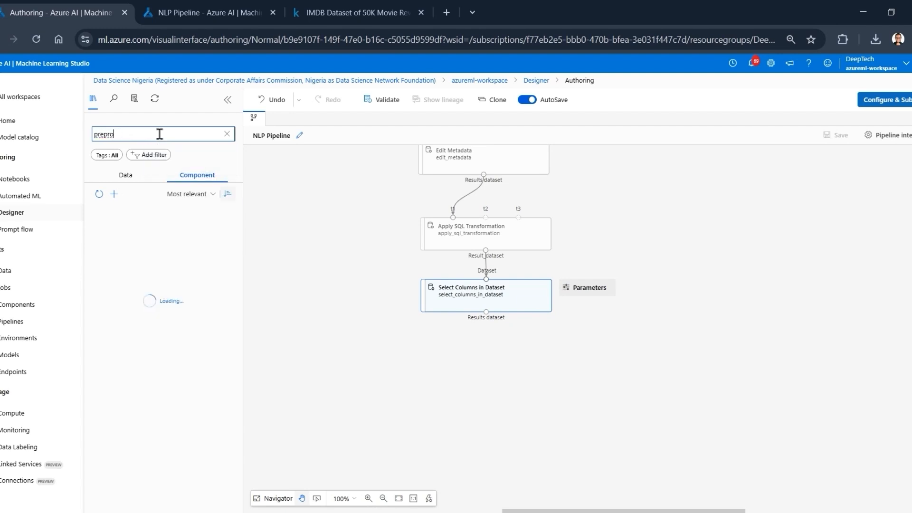
left_click_drag(166, 220, 495, 365)
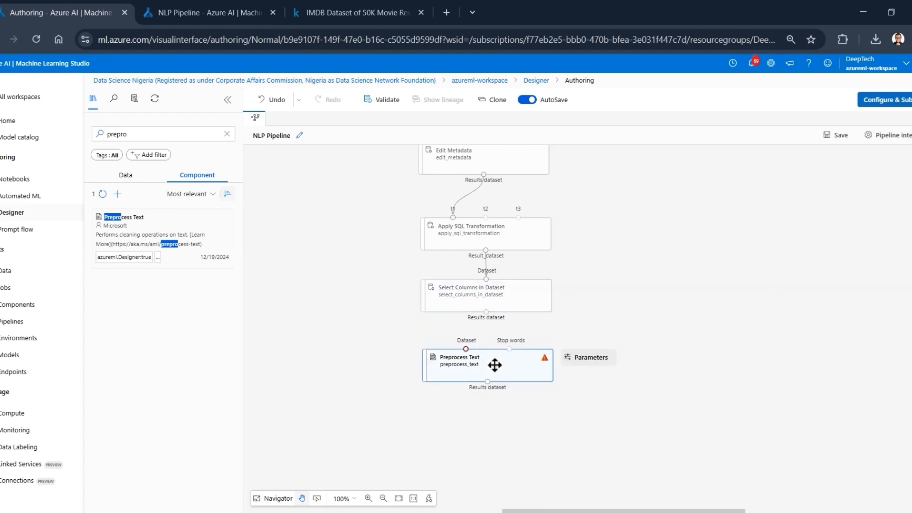
- Open Preprocess Text's settings and examine the available languages and the text-cleaning options
left_click(496, 365)
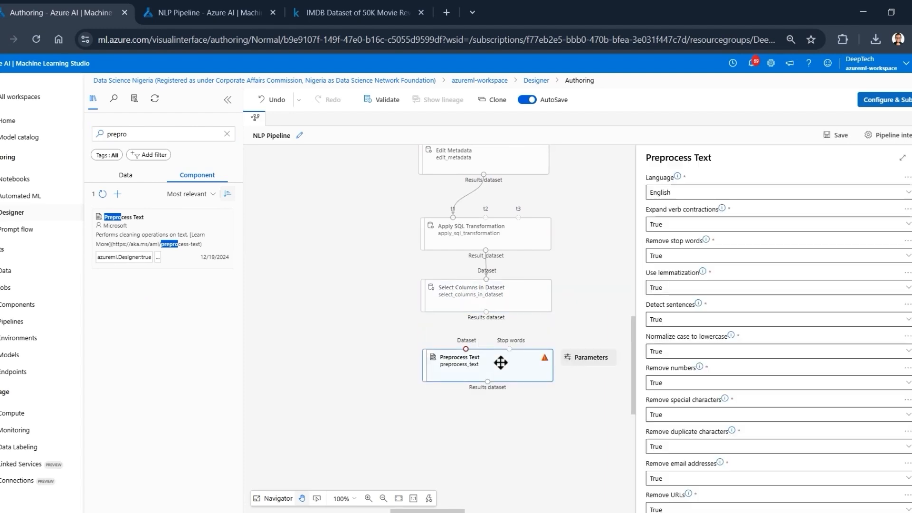
scroll(777, 396, "down", 5)
scroll(778, 395, "up", 5)
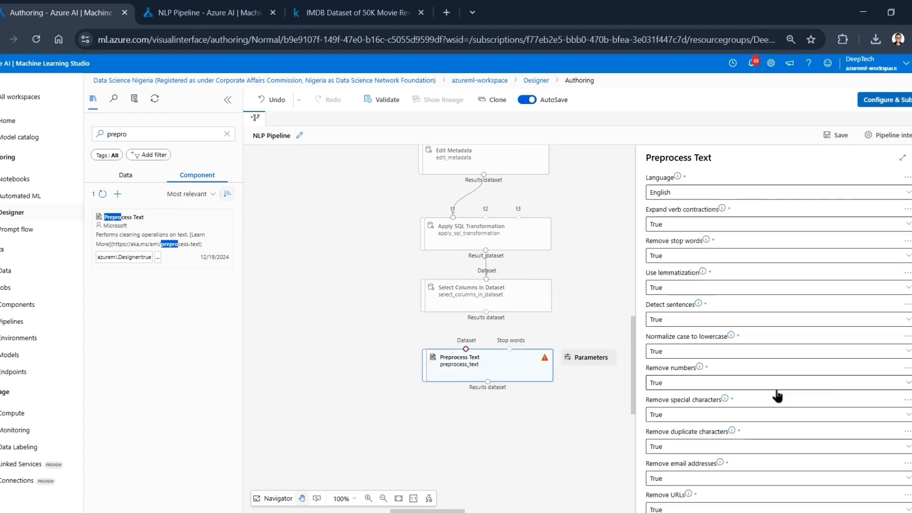
left_click(679, 196)
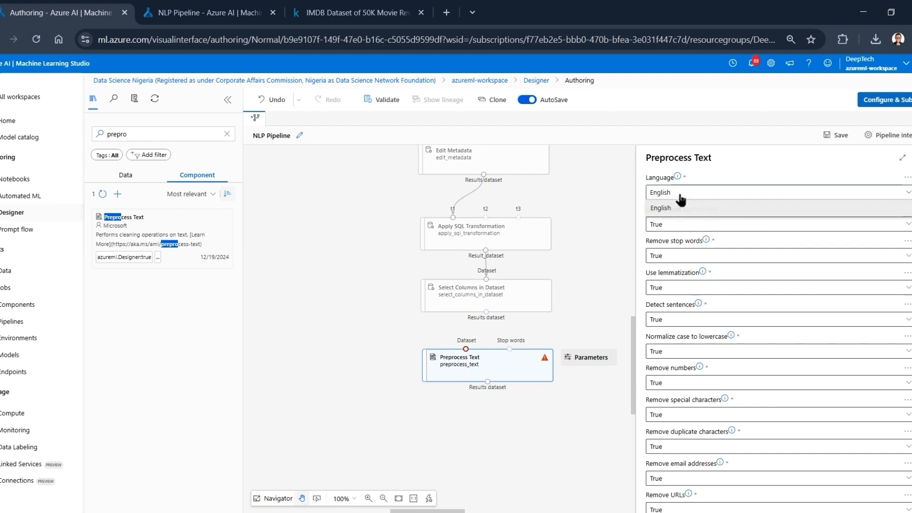
left_click(680, 196)
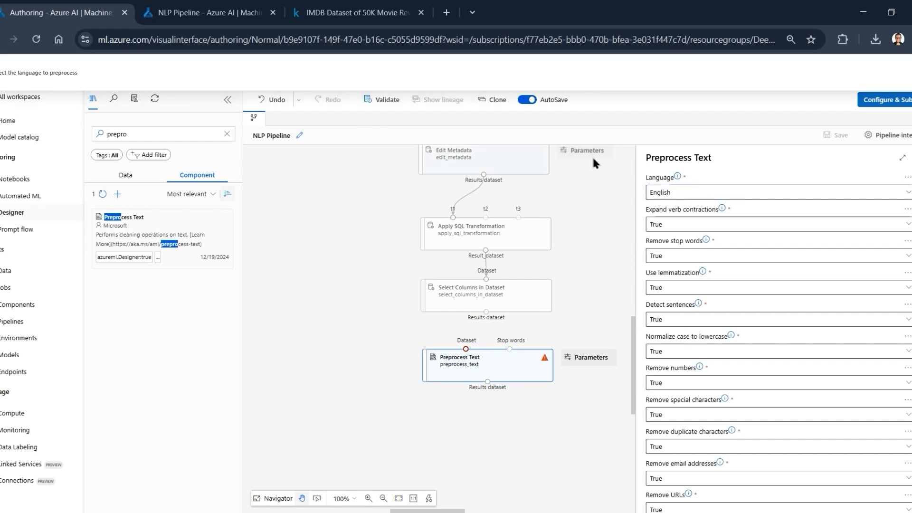
left_click(698, 193)
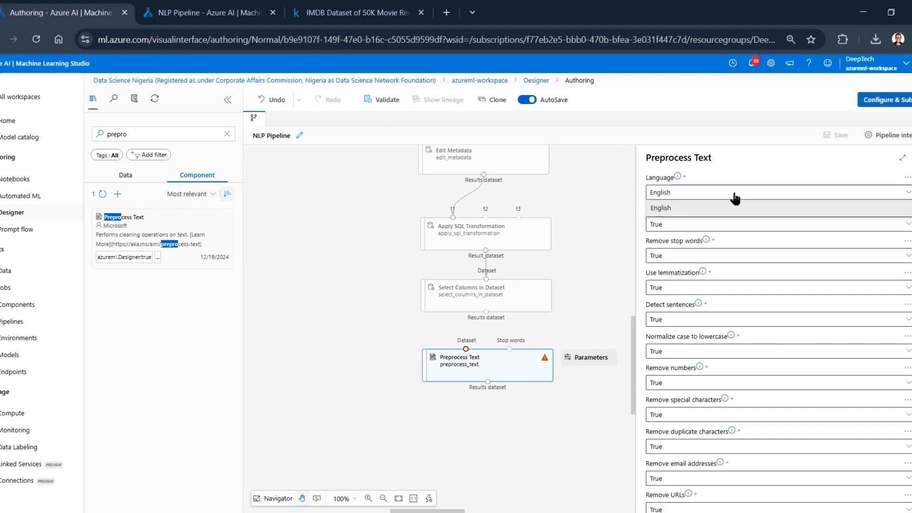
left_click(734, 199)
left_click(696, 195)
left_click(700, 200)
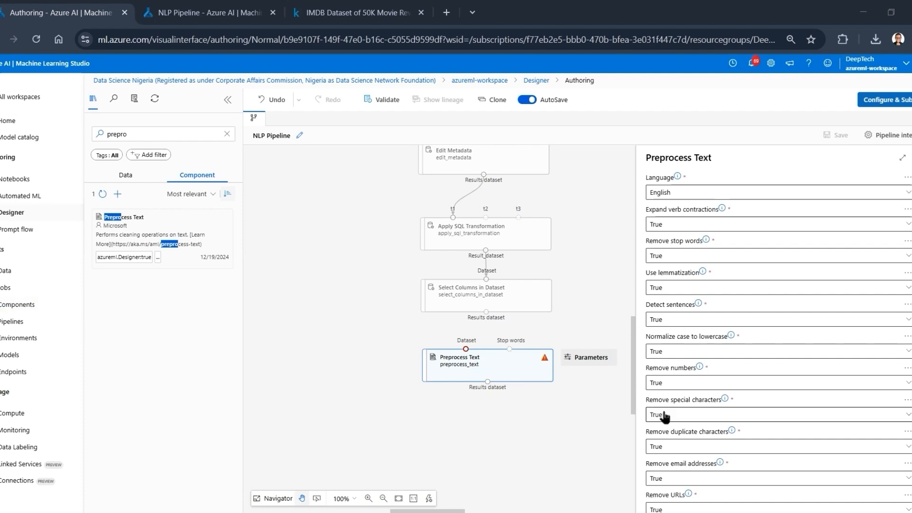
scroll(664, 416, "down", 2)
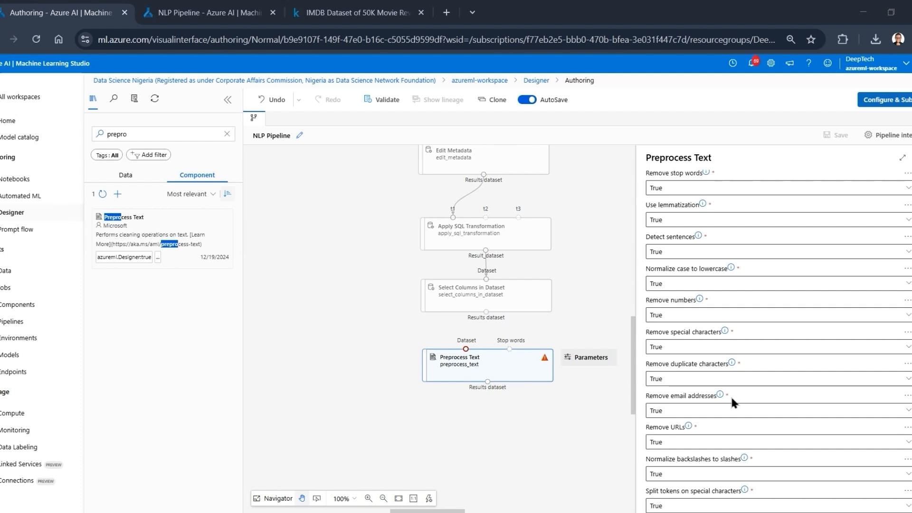
- Review Preprocess Text's remaining cleaning options, from stop-word removal through the custom regular expression and the text column to clean
scroll(675, 411, "down", 1)
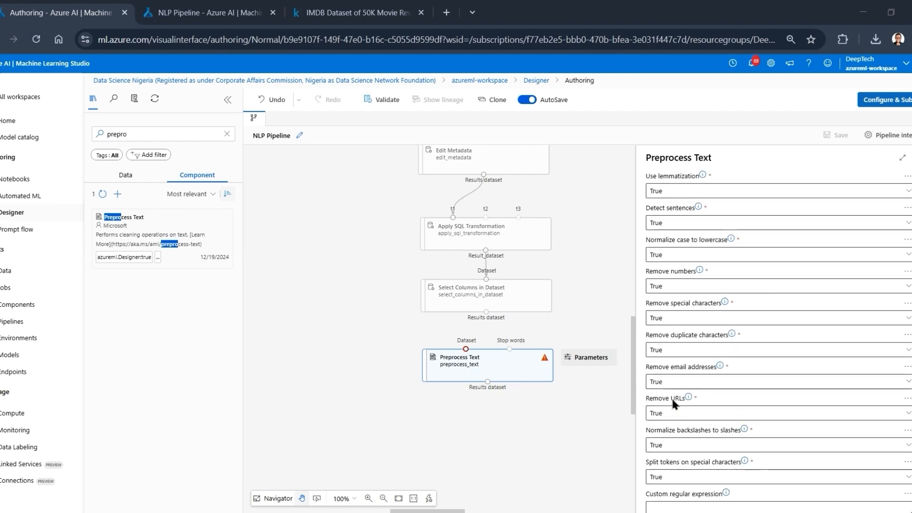
scroll(674, 403, "down", 1)
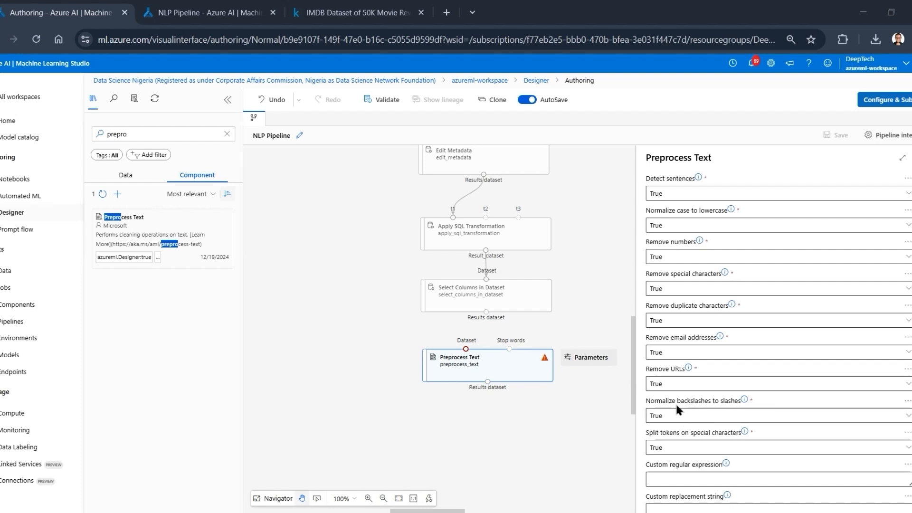
scroll(708, 425, "down", 1)
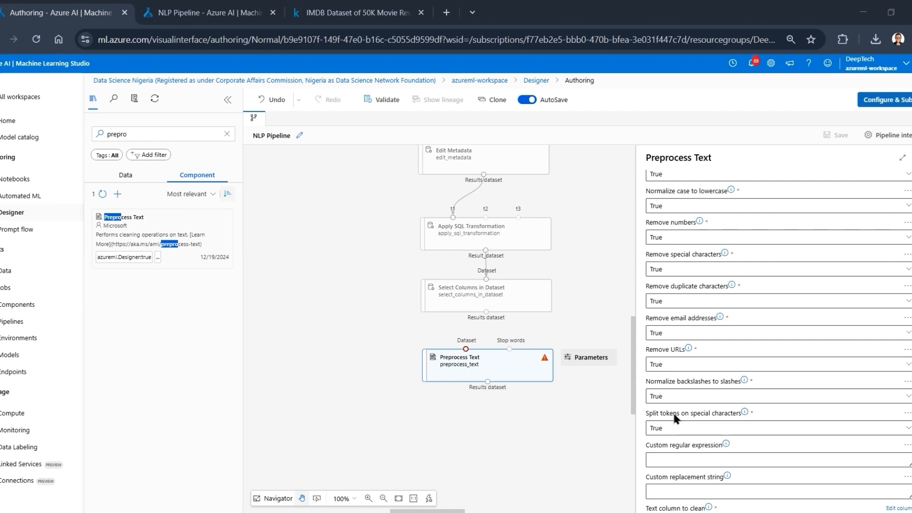
scroll(677, 421, "down", 1)
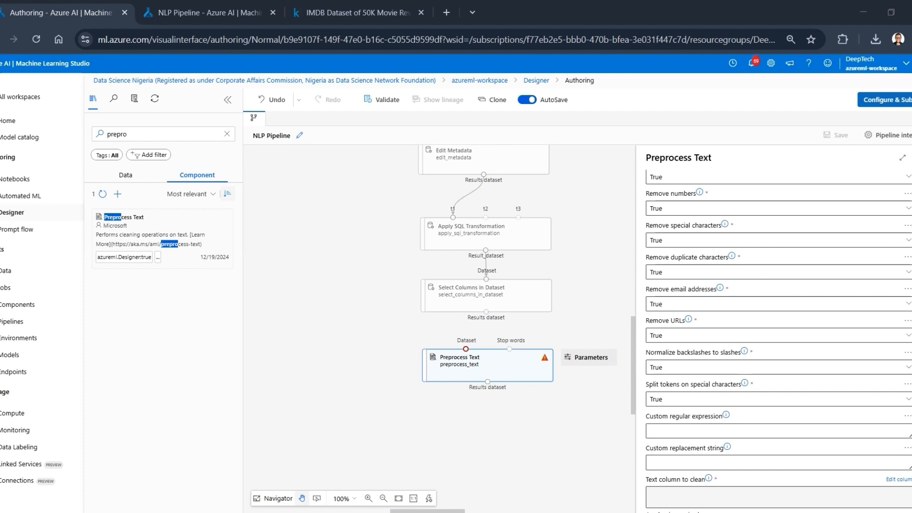
scroll(761, 420, "down", 1)
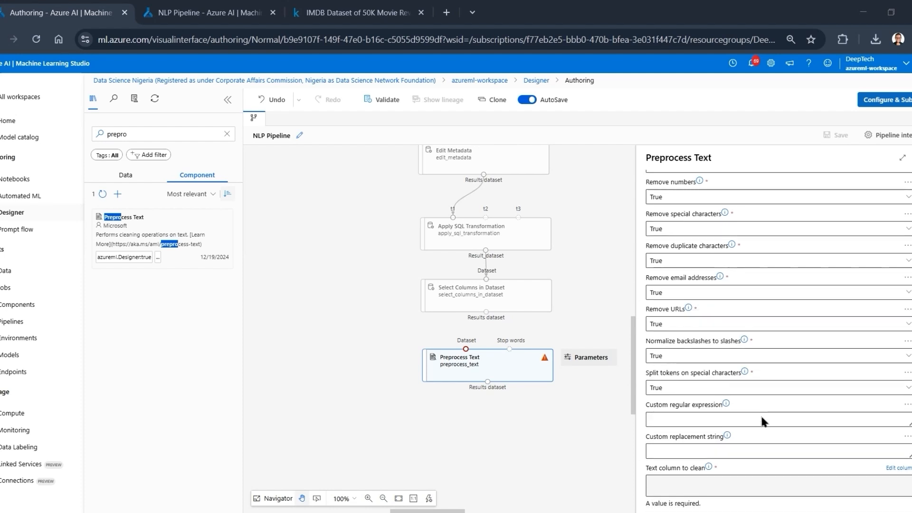
scroll(762, 420, "down", 1)
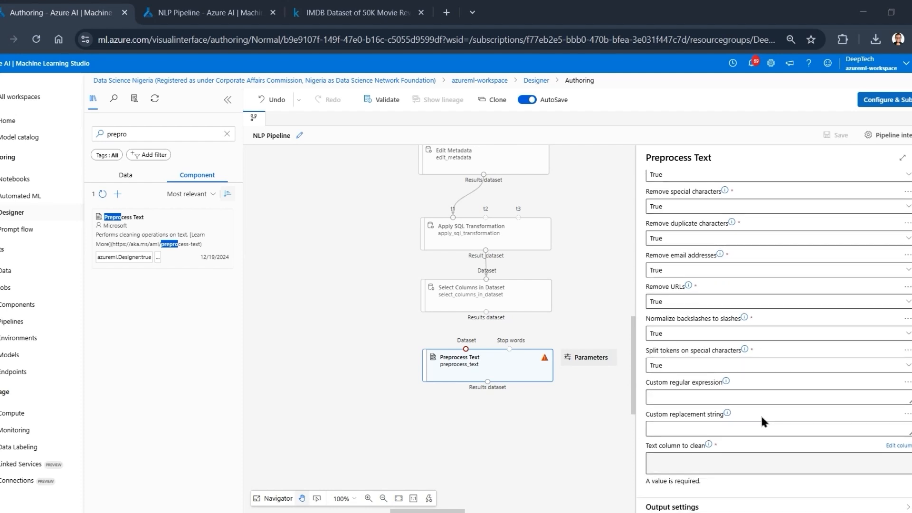
scroll(760, 414, "up", 5)
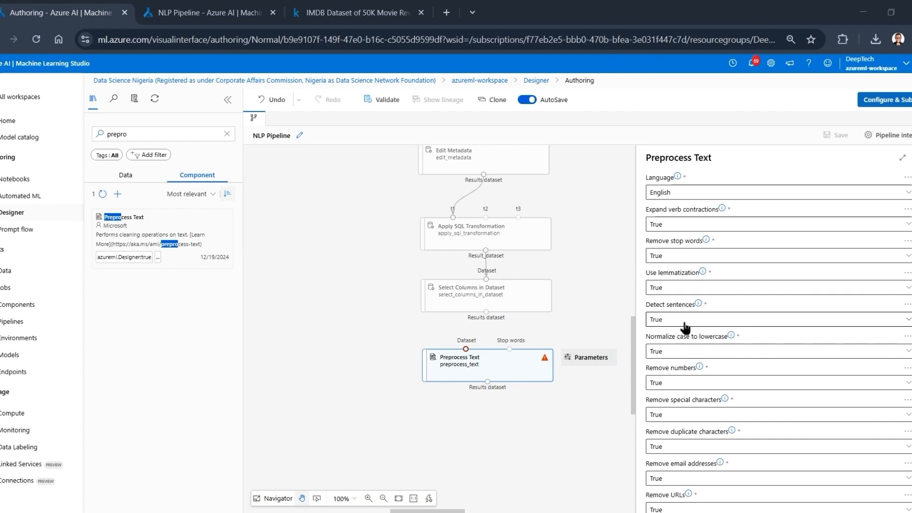
scroll(688, 373, "down", 3)
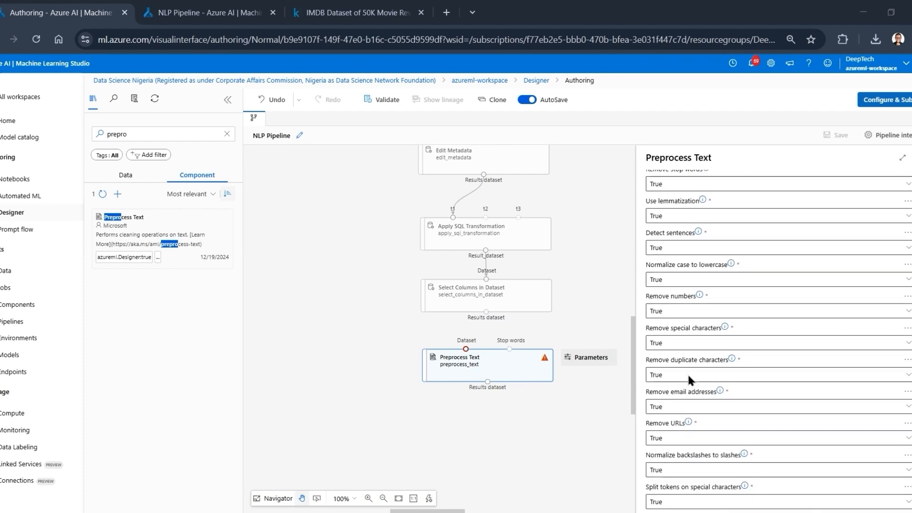
scroll(686, 433, "down", 6)
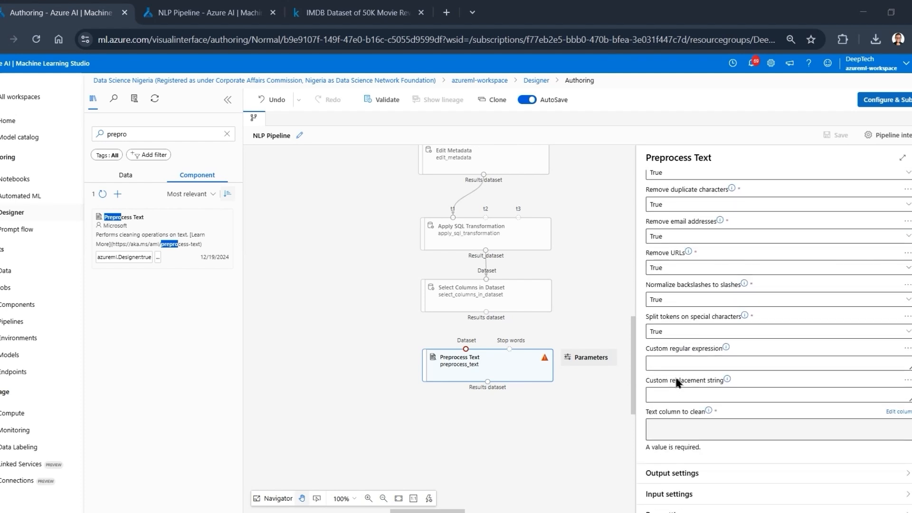
left_click(675, 365)
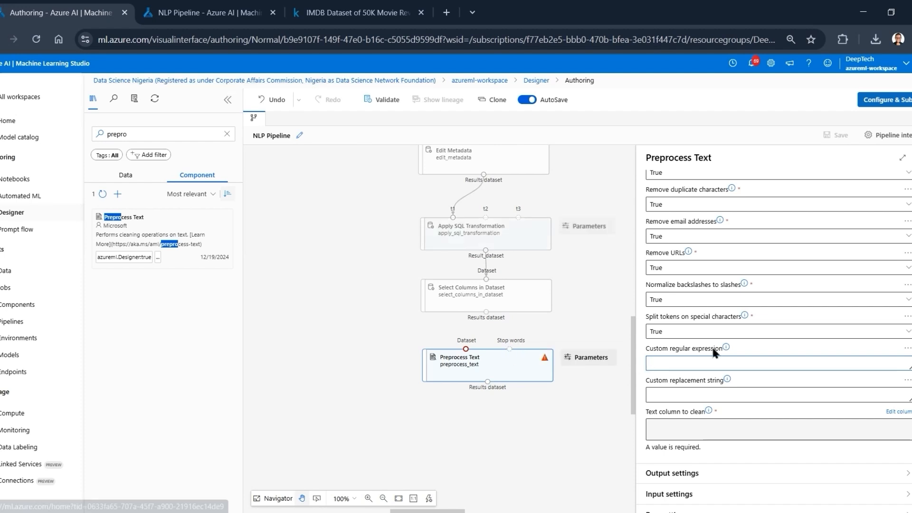
- Switch to the completed NLP Pipeline job, examine the raw review text and its column statistics in the enlarged Results_dataset preview, and minimize the preview
left_click(204, 13)
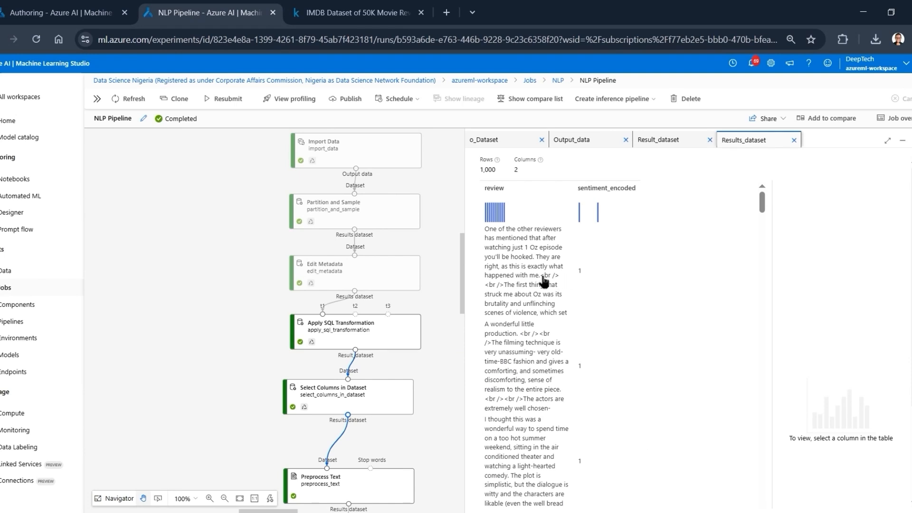
left_click(887, 140)
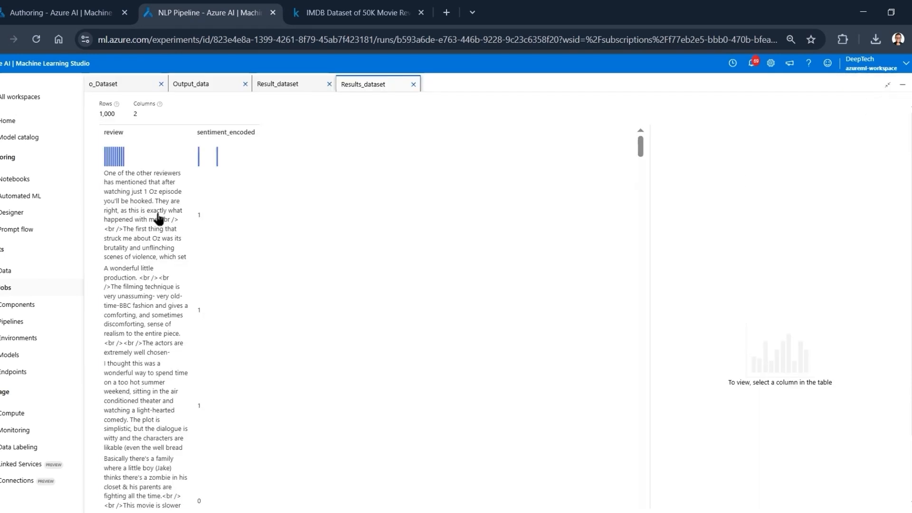
left_click(192, 136)
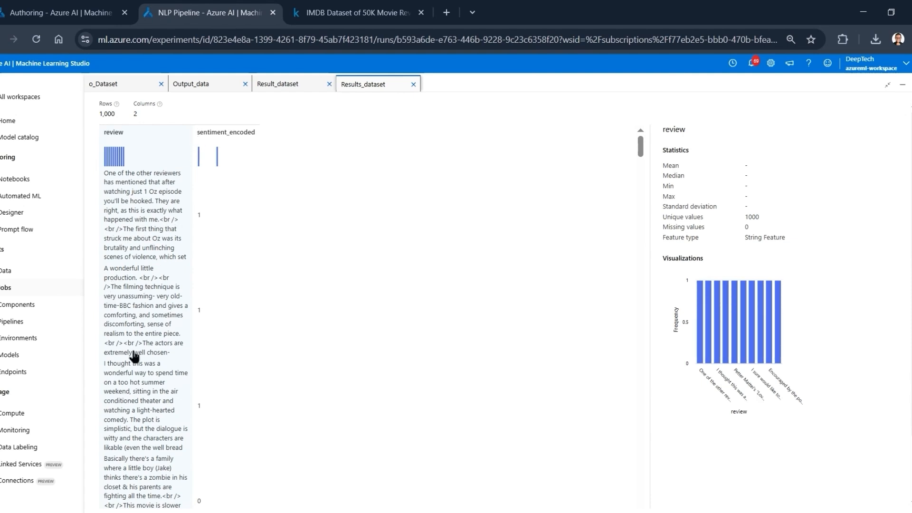
scroll(135, 356, "down", 5)
scroll(134, 357, "down", 1)
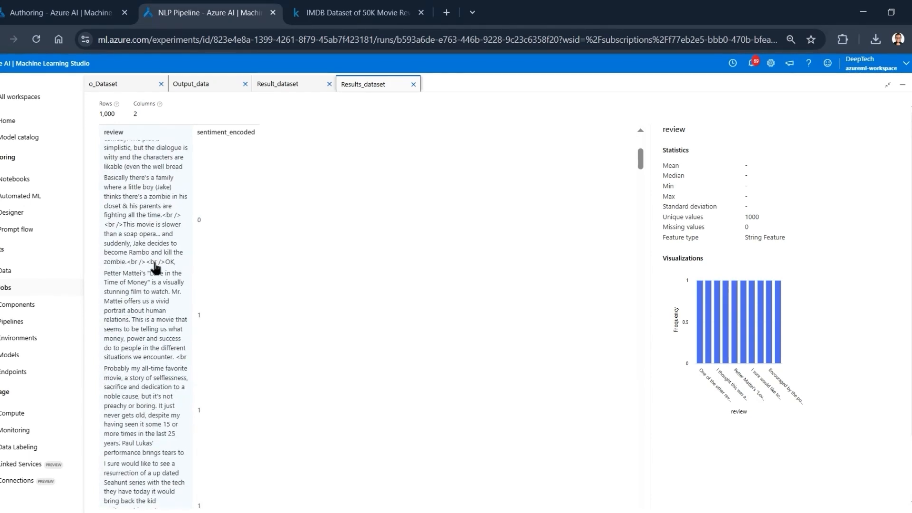
scroll(135, 394, "down", 5)
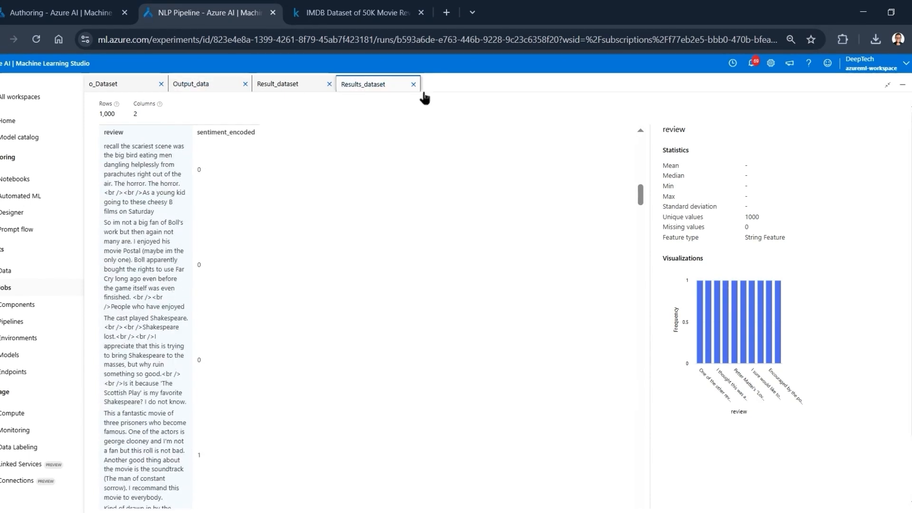
left_click(903, 84)
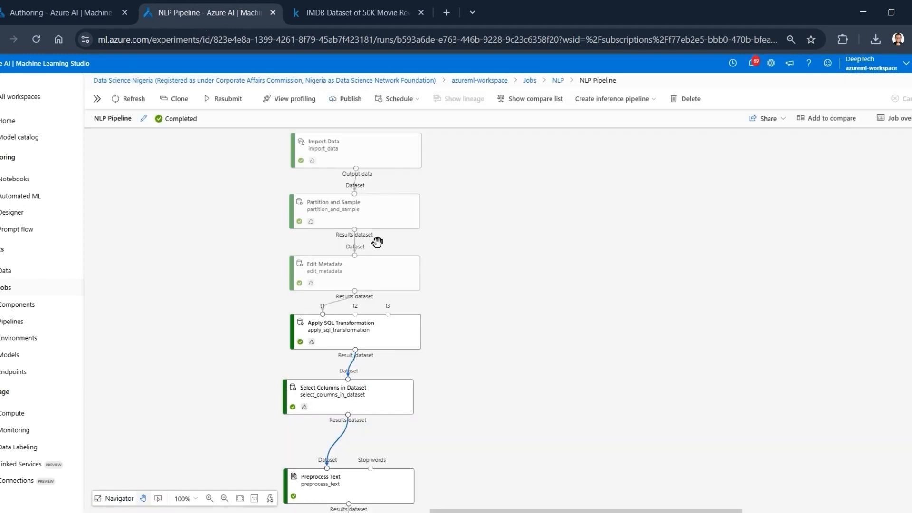
- Return to the pipeline authoring view and set Preprocess Text's custom regular expression to <.*?>|[\[\]().'"/><_%], enlarging the page for legibility
left_click(75, 9)
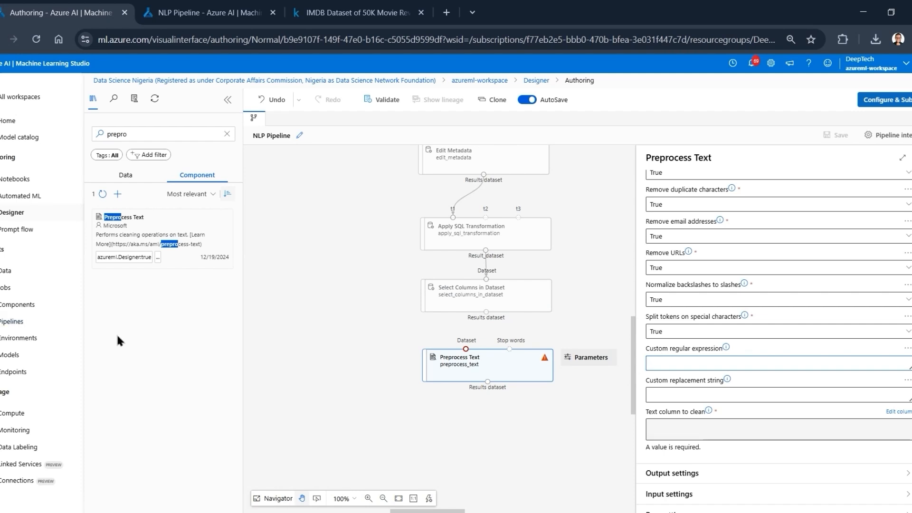
left_click(679, 389)
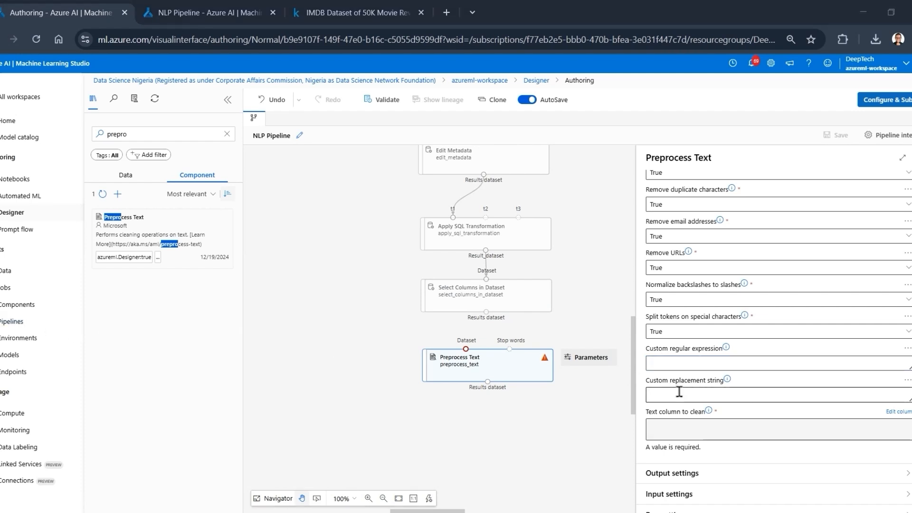
left_click(669, 366)
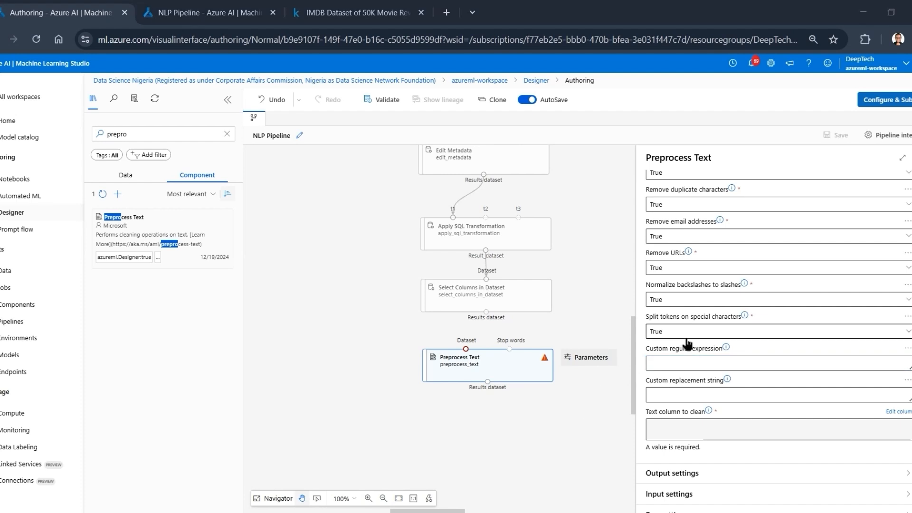
left_click(686, 363)
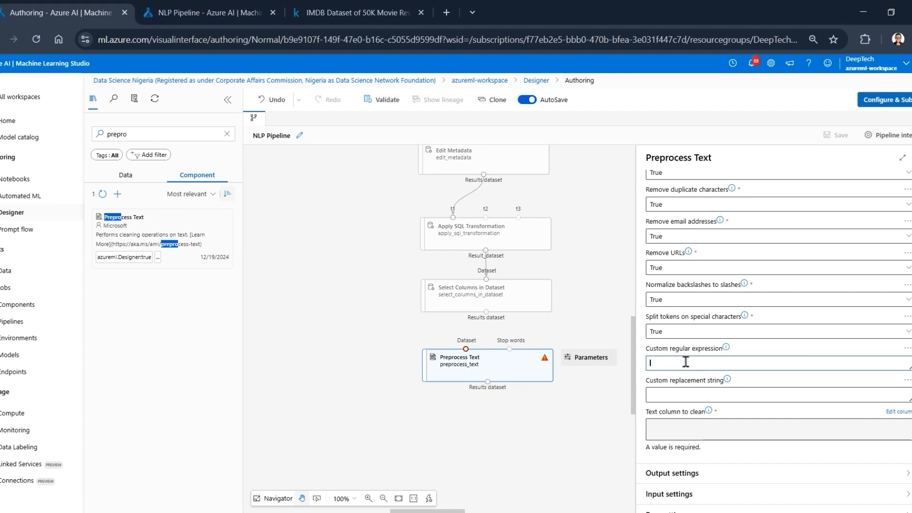
type("<.*?>|[\\[\\]().'\"/><_%]")
key("ctrl+plus")
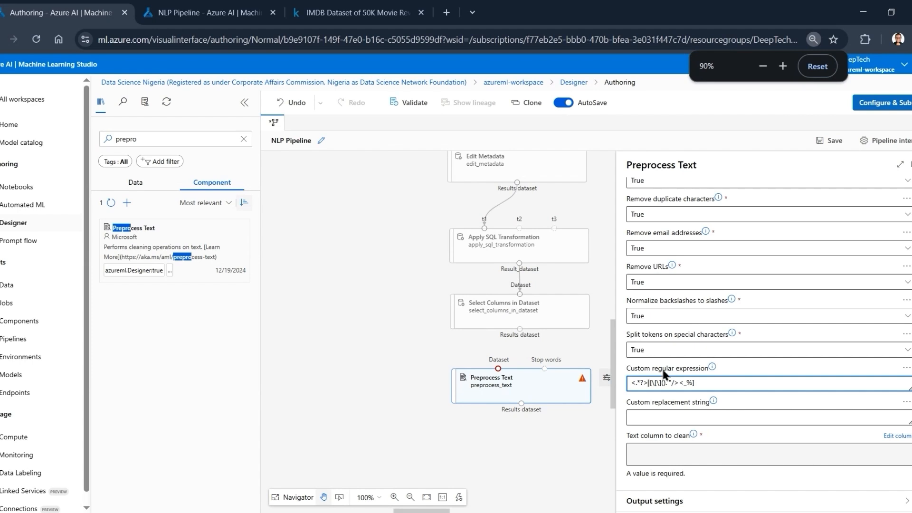
key("ctrl+plus")
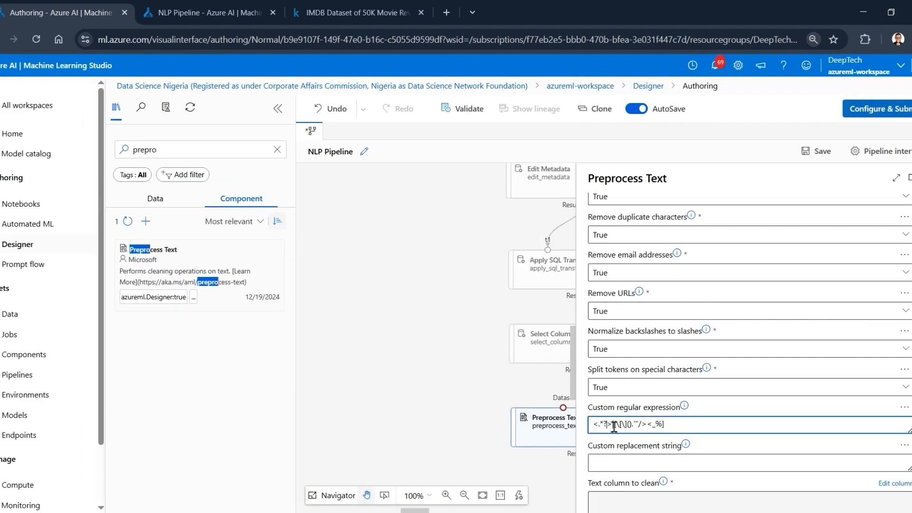
- Examine the <.*?> part and the bracketed character set of the custom regular expression, plus the custom replacement string setting
left_click_drag(613, 425, 577, 424)
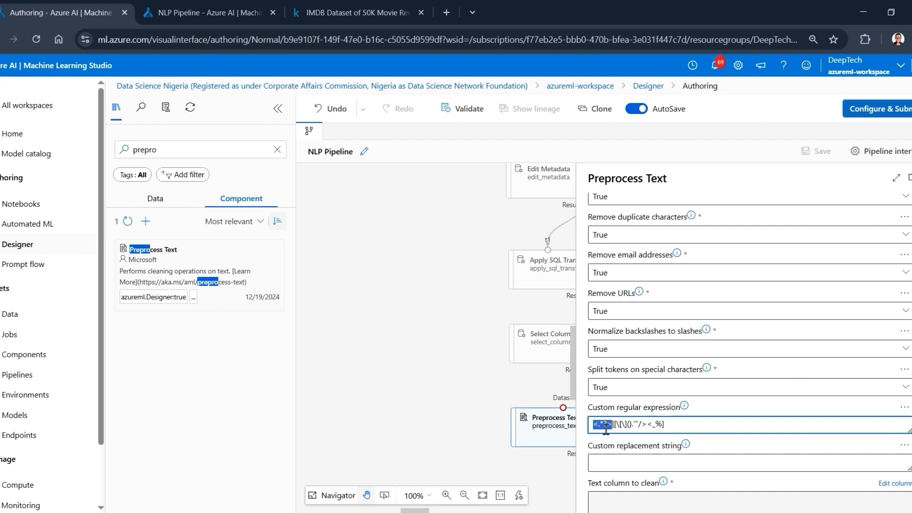
left_click_drag(689, 432, 626, 424)
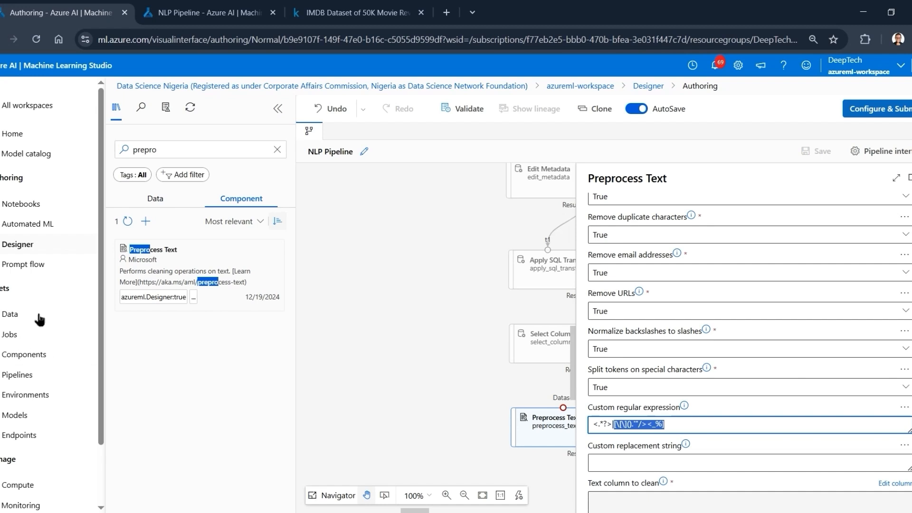
scroll(659, 410, "down", 2)
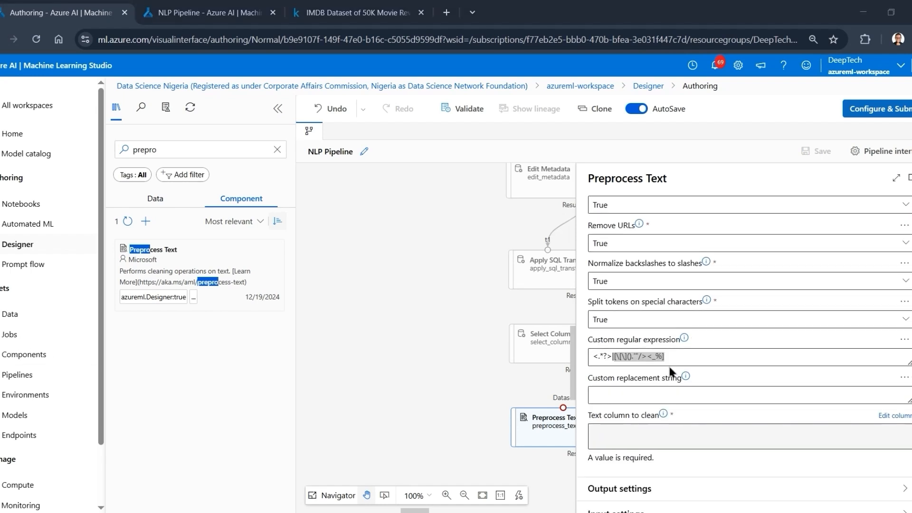
left_click(671, 377)
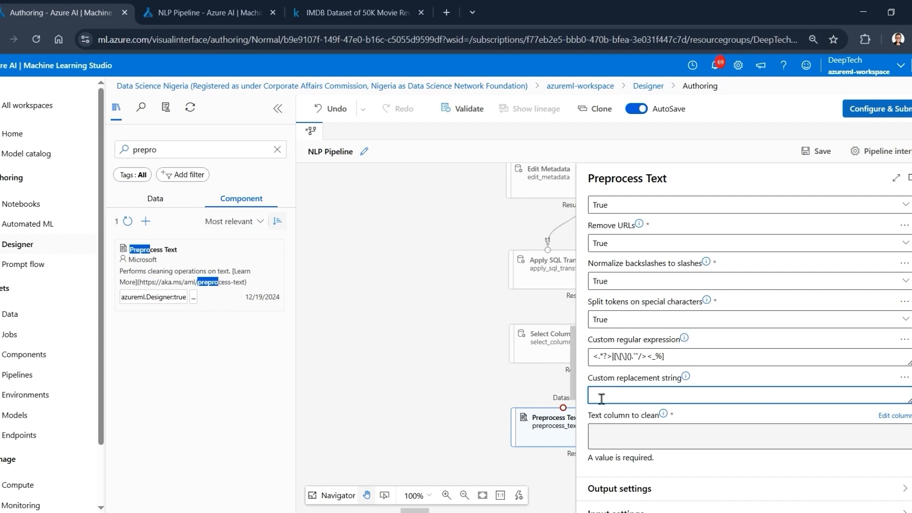
left_click(618, 432)
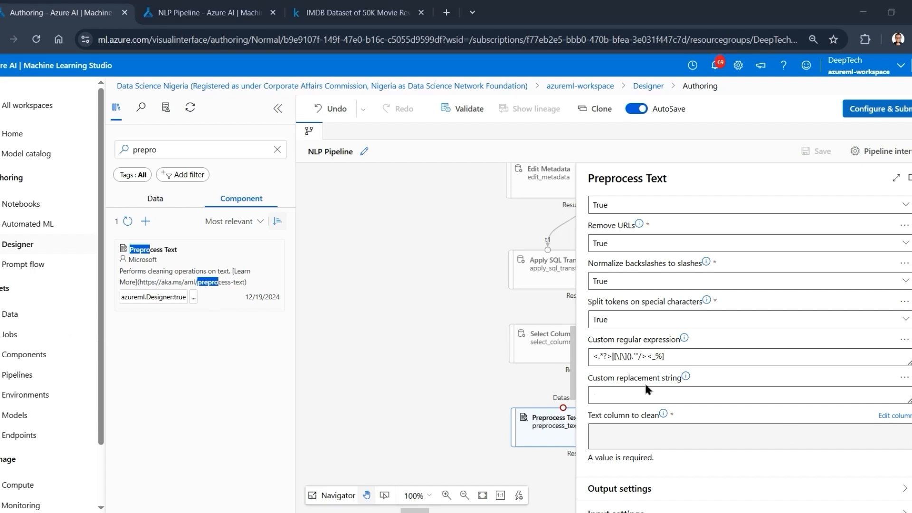
- Preview the Results dataset of Select Columns in Dataset in the completed NLP Pipeline job
left_click(209, 12)
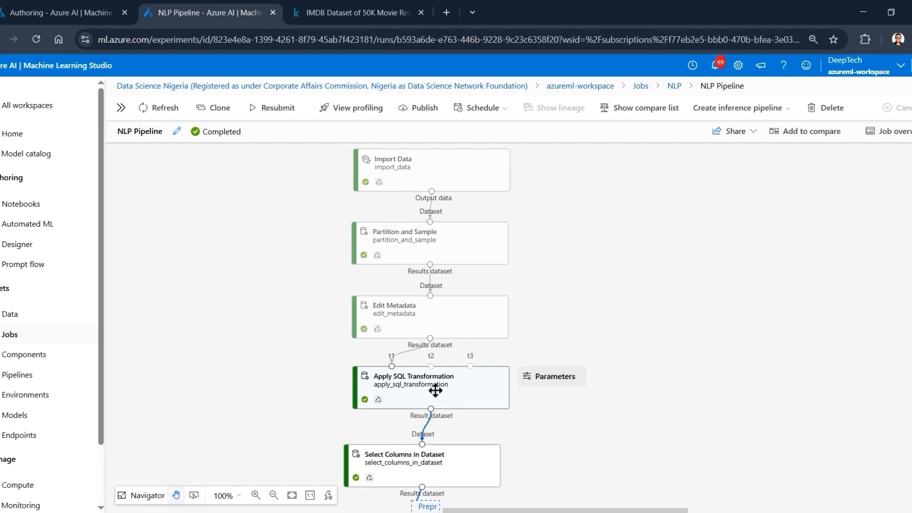
scroll(434, 461, "up", 1)
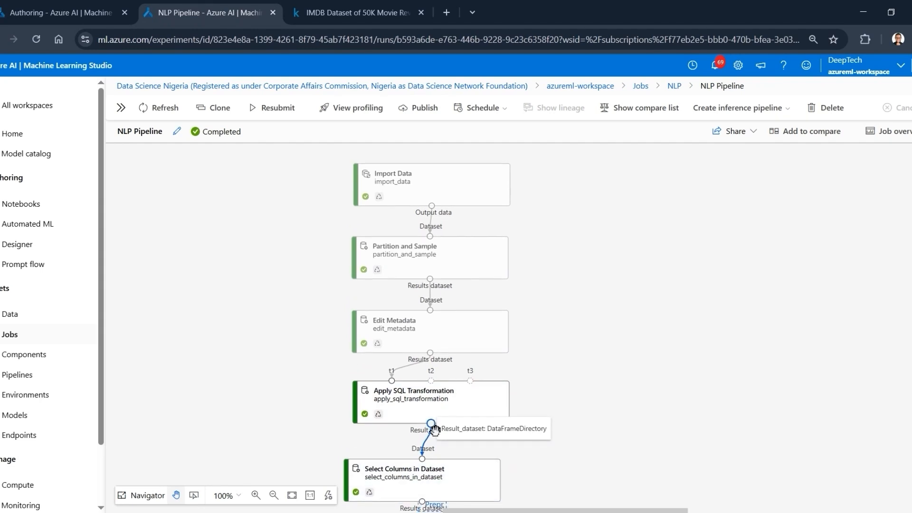
scroll(434, 433, "down", 1)
right_click(431, 461)
mouse_move(508, 412)
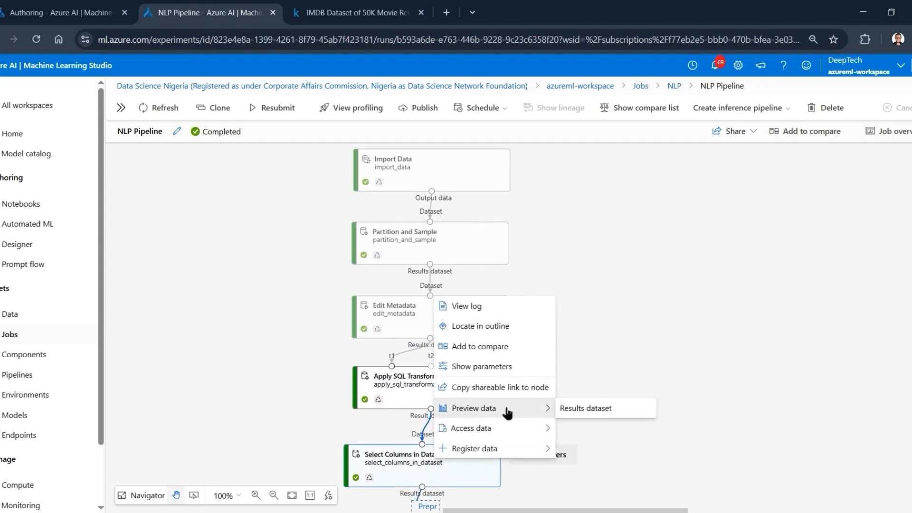
left_click(573, 409)
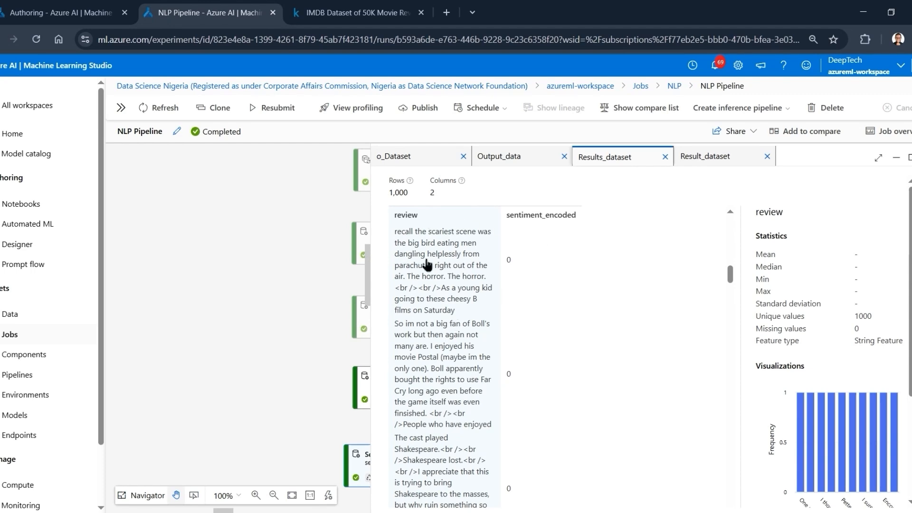
- Compare the review text in the job's dataset preview with the custom regular expression in Preprocess Text, ending in the authoring view
left_click(96, 12)
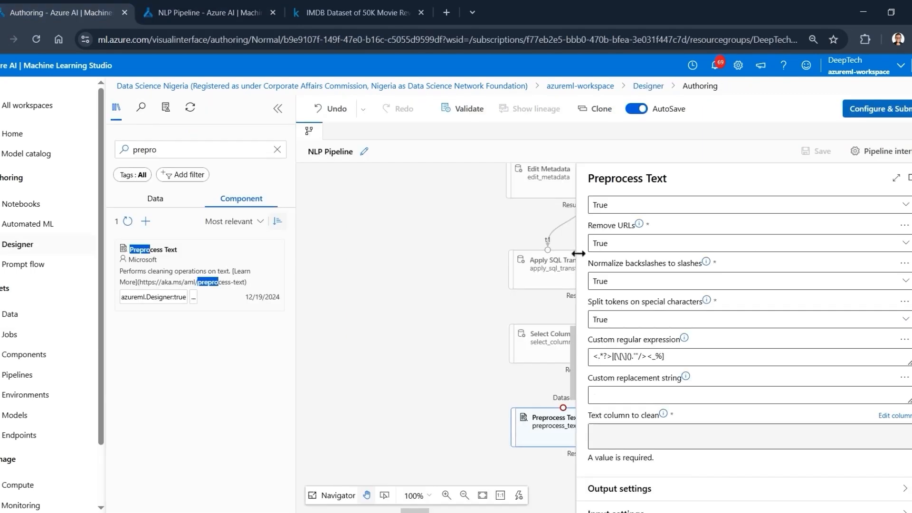
left_click(217, 12)
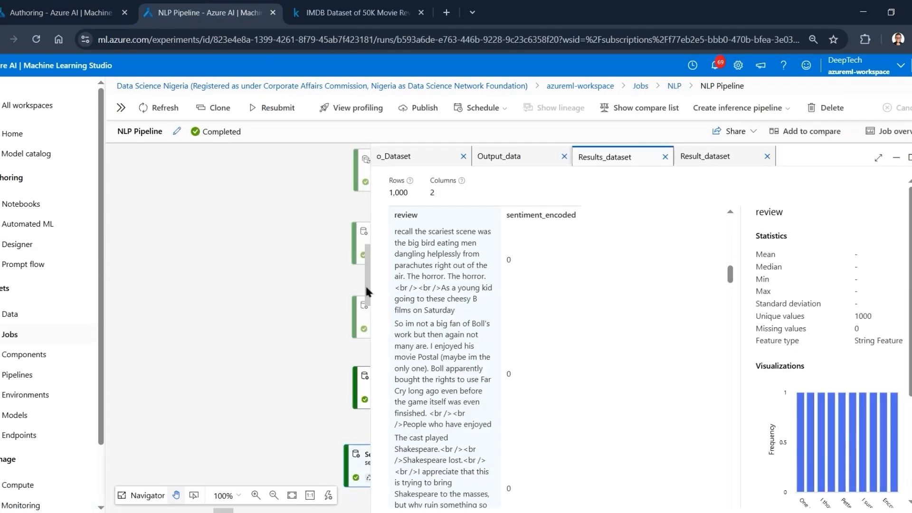
scroll(445, 296, "down", 2)
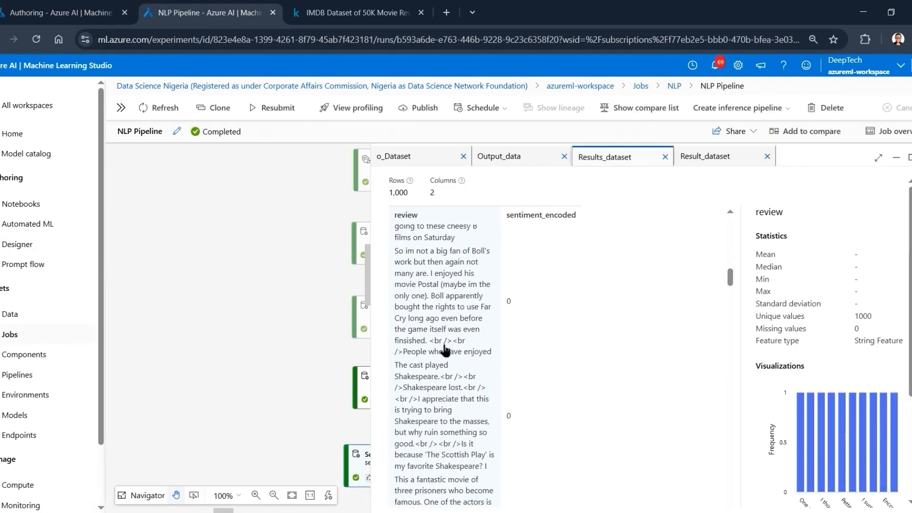
left_click(94, 10)
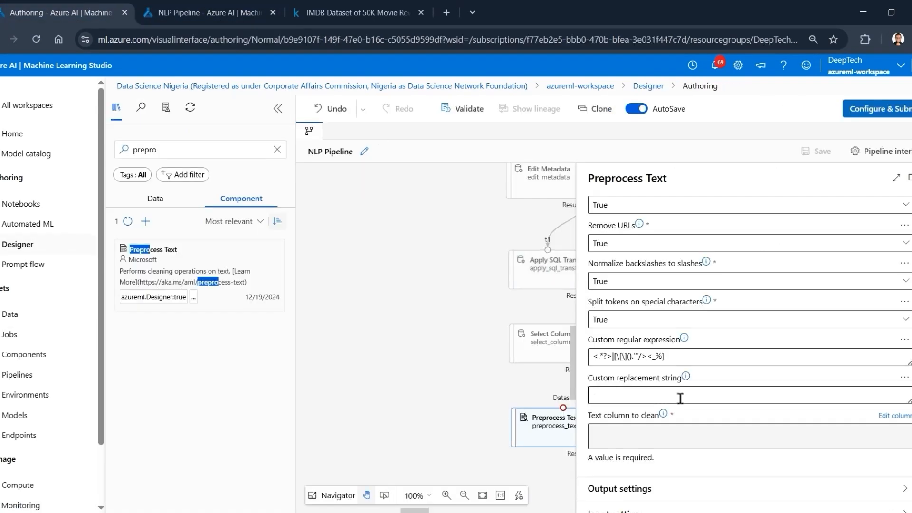
- Set Preprocess Text's text column to clean to the column name review and save the selection
left_click(632, 395)
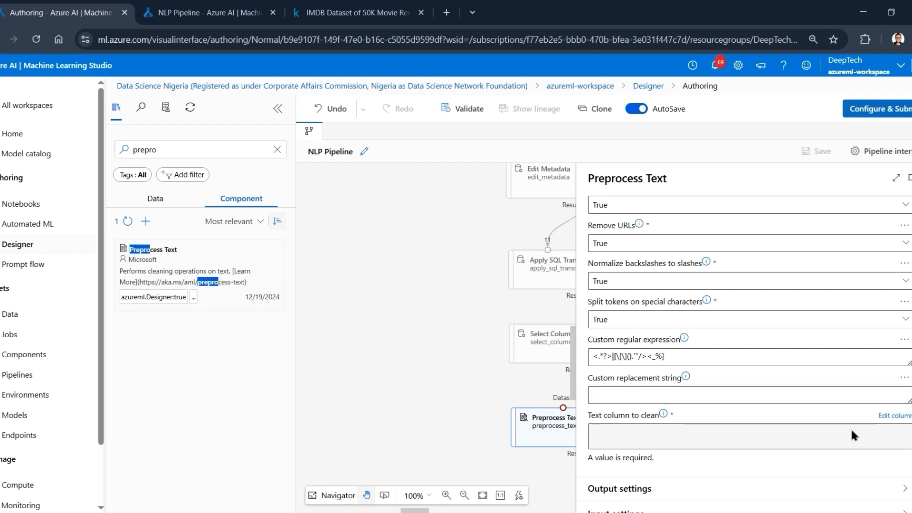
left_click(893, 416)
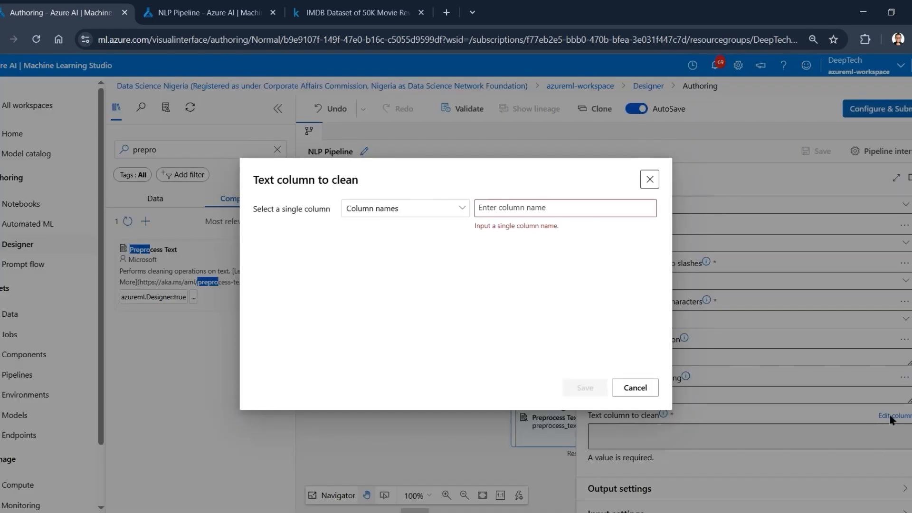
left_click(505, 210)
type("revie")
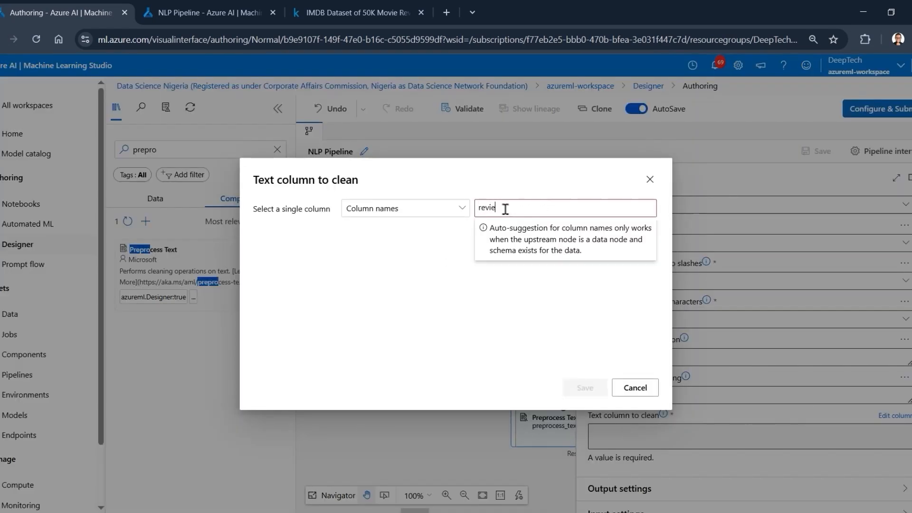
type("w")
key("Return")
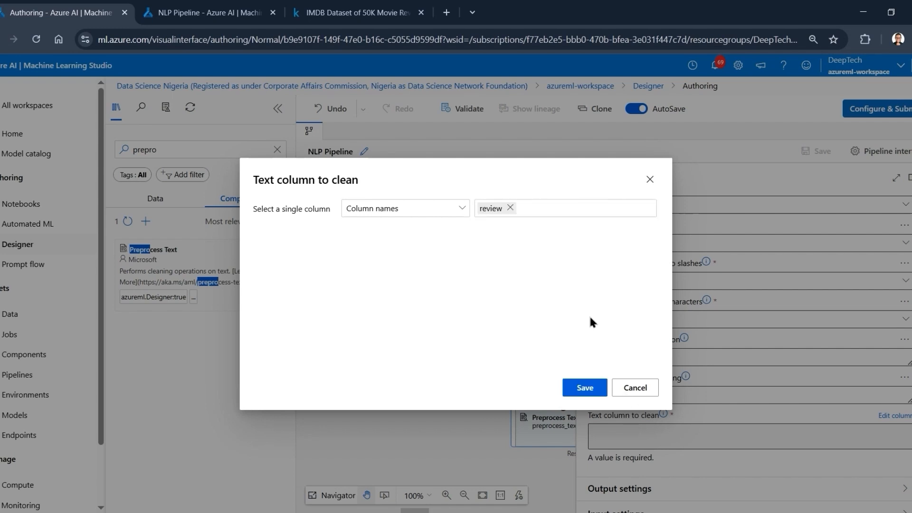
left_click(585, 388)
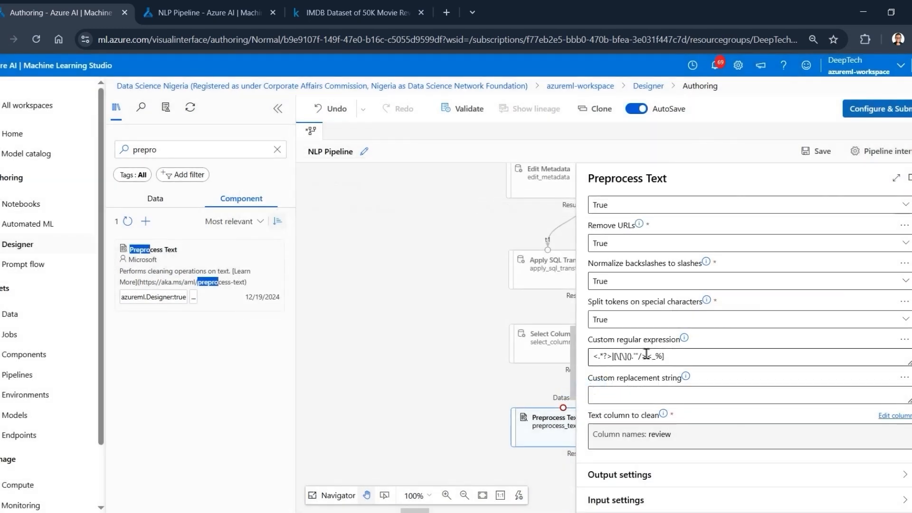
- Close the Preprocess Text settings and connect the Results dataset of Select Columns in Dataset to Preprocess Text's Dataset input
scroll(646, 354, "up", 10)
left_click(909, 178)
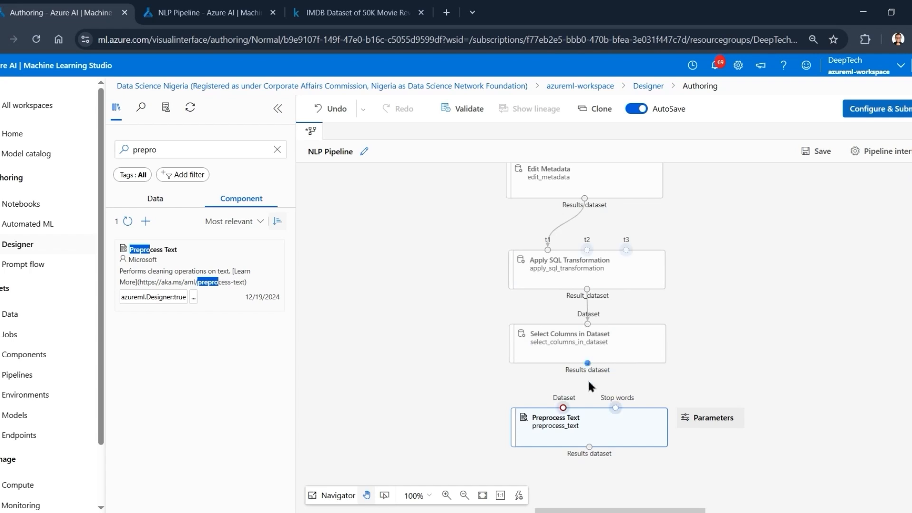
left_click_drag(587, 381, 566, 408)
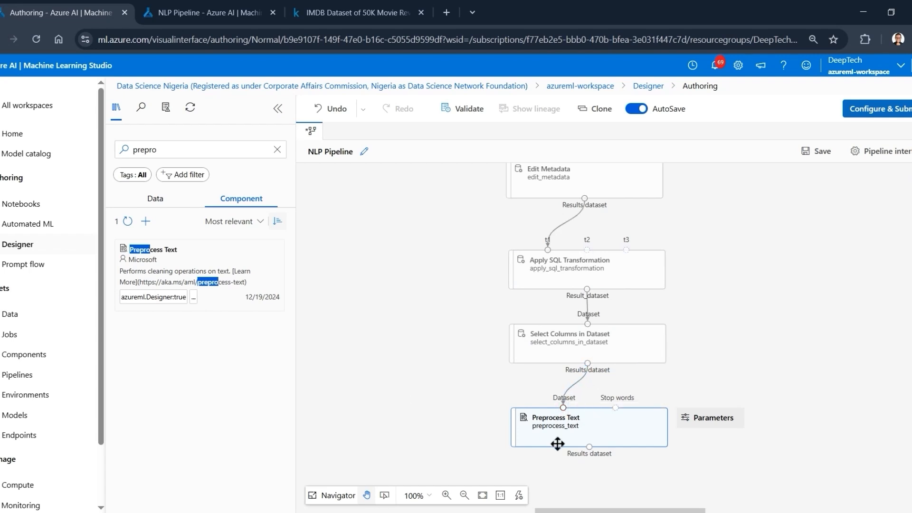
left_click(571, 437)
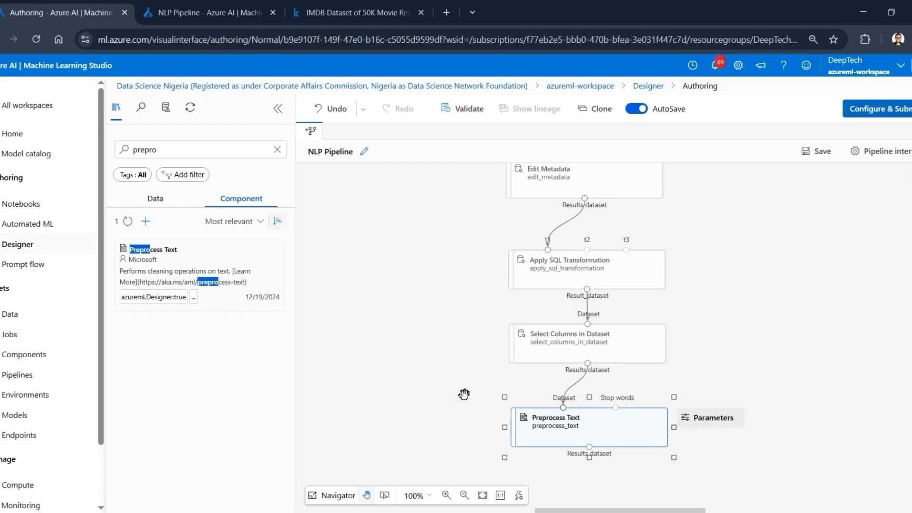
- Review the pipeline's chain of components from Import Data down to Preprocess Text, ending at the free canvas space below it
scroll(464, 394, "down", 1)
scroll(456, 393, "up", 2)
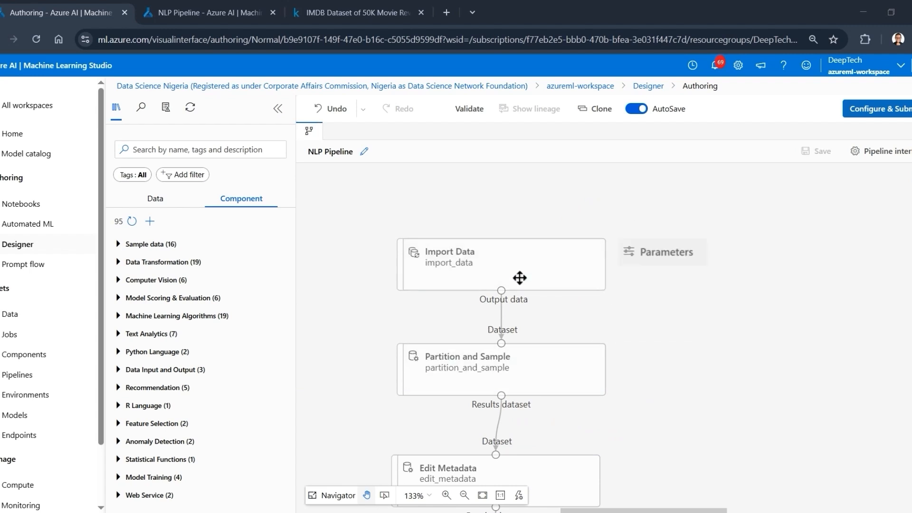
scroll(689, 354, "down", 5)
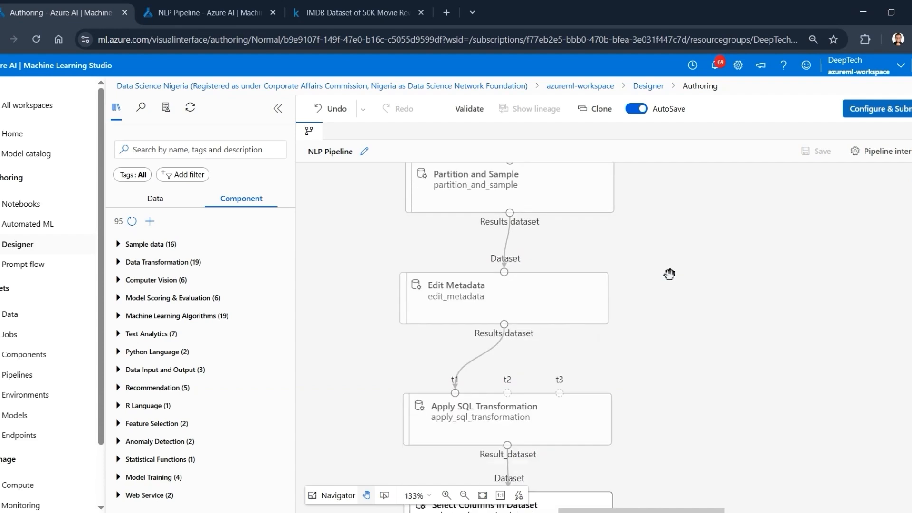
scroll(668, 270, "down", 1)
scroll(664, 337, "down", 2)
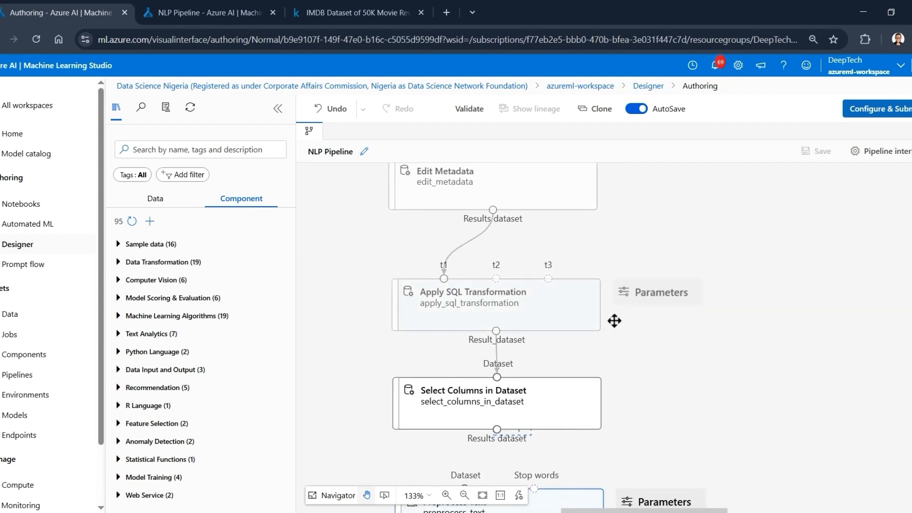
scroll(663, 369, "down", 2)
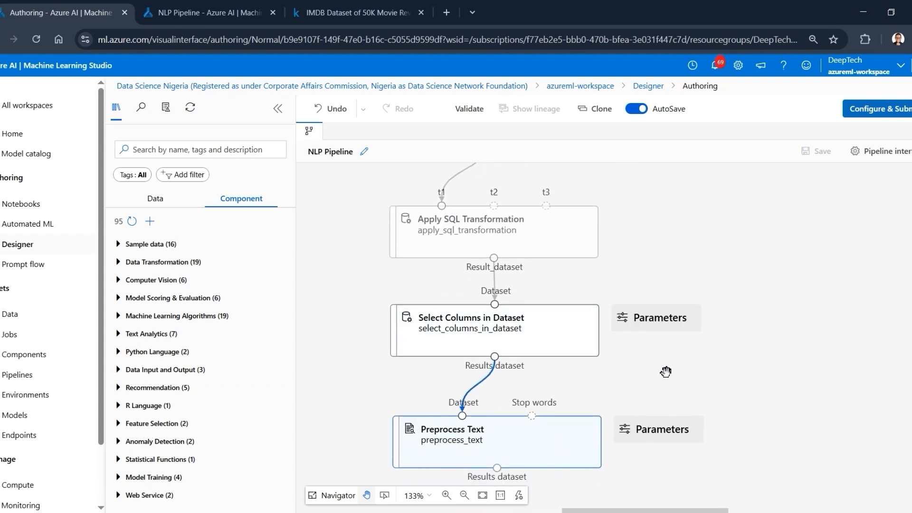
left_click_drag(682, 380, 682, 281)
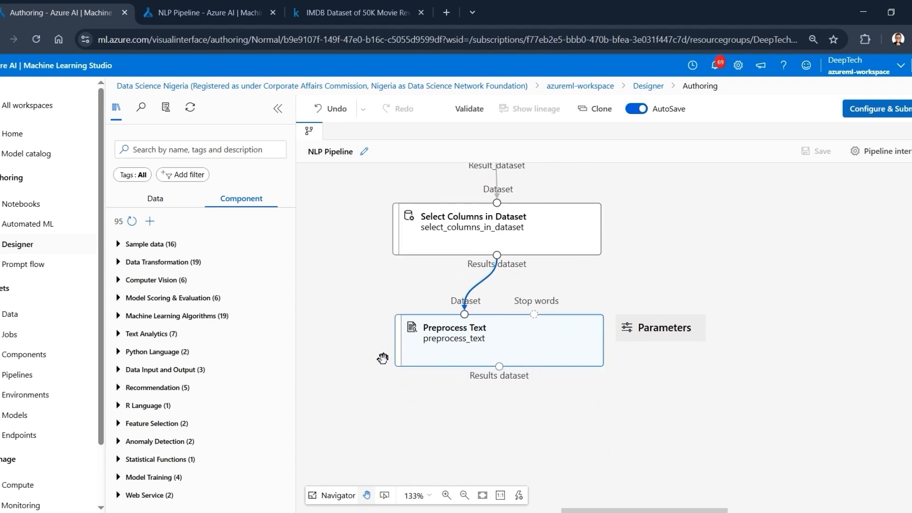
left_click_drag(383, 357, 462, 265)
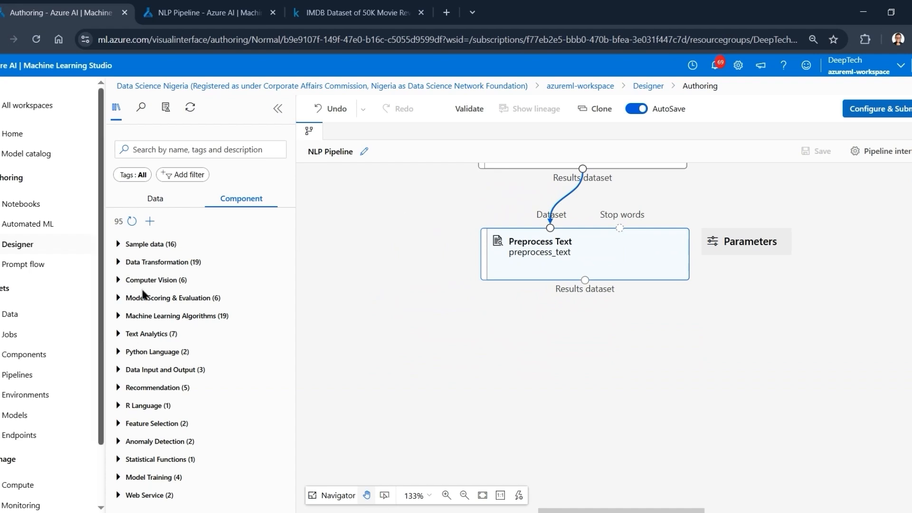
- Search the components for split and add Split Data to the canvas below Preprocess Text
left_click(206, 150)
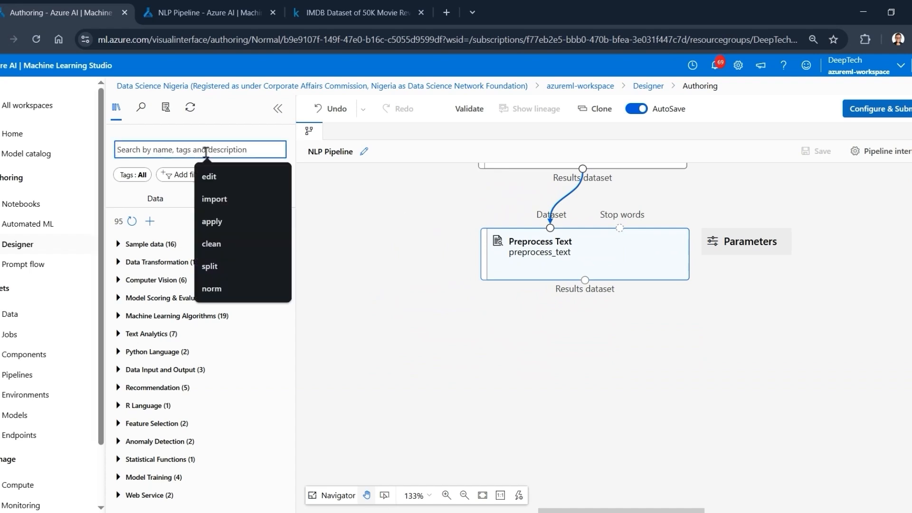
type("split")
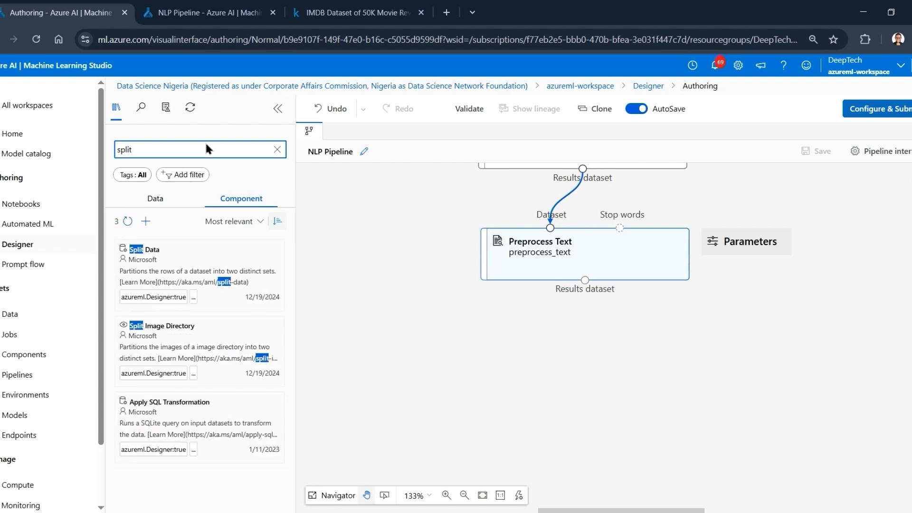
left_click_drag(174, 261, 594, 347)
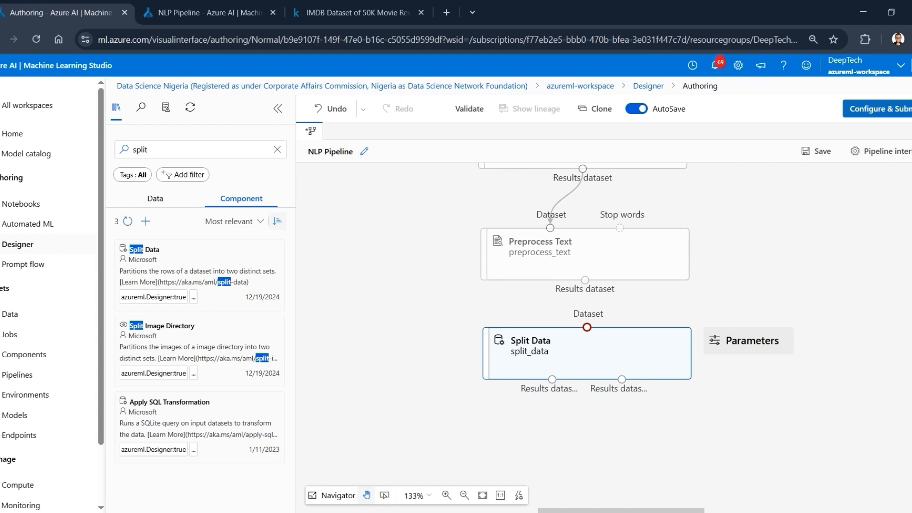
- Set Split Data's fraction of rows in the first output dataset to 0.8 and connect Preprocess Text's Results dataset to its input
left_click(564, 361)
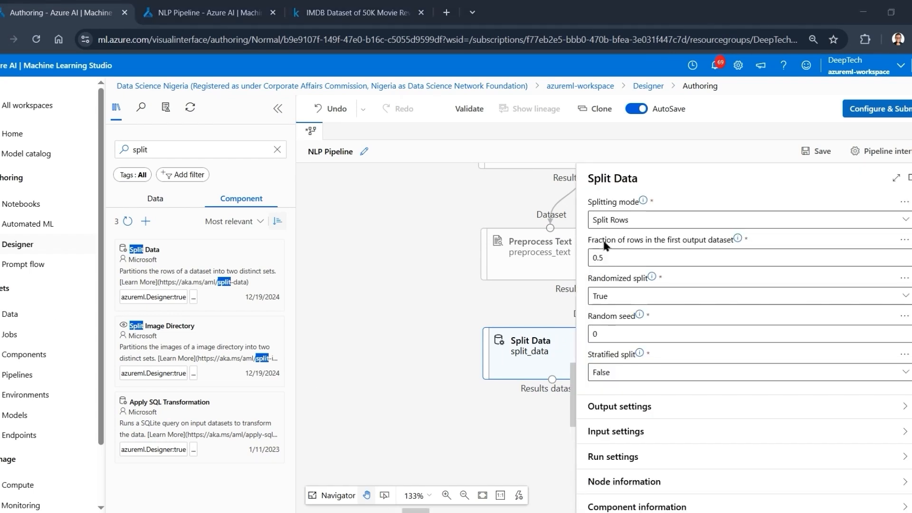
left_click(636, 256)
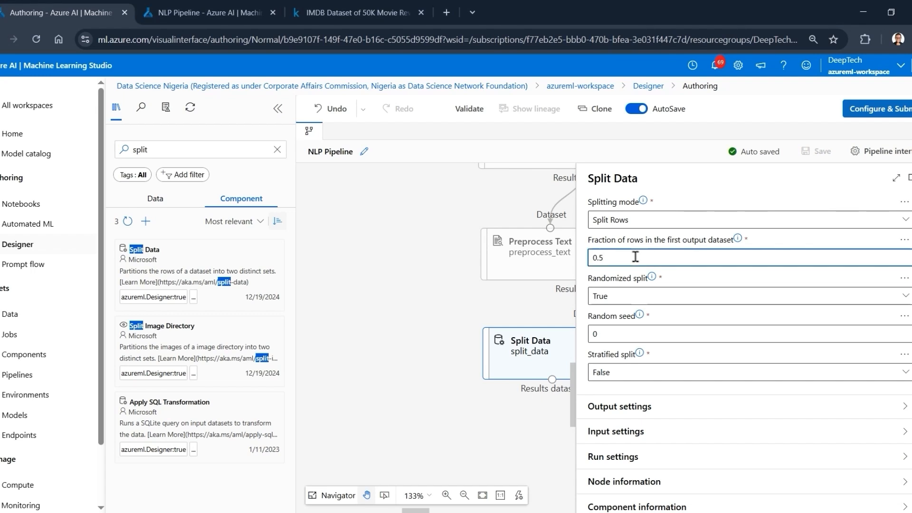
type("8")
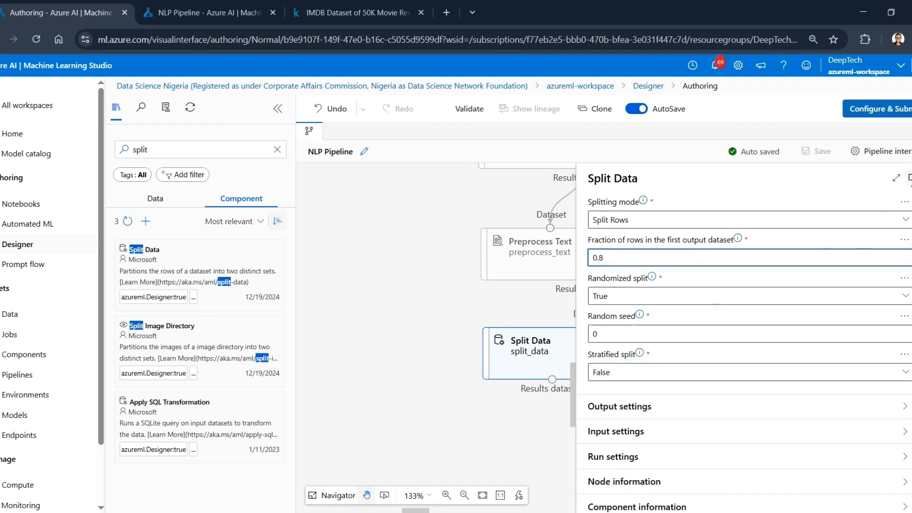
left_click(911, 178)
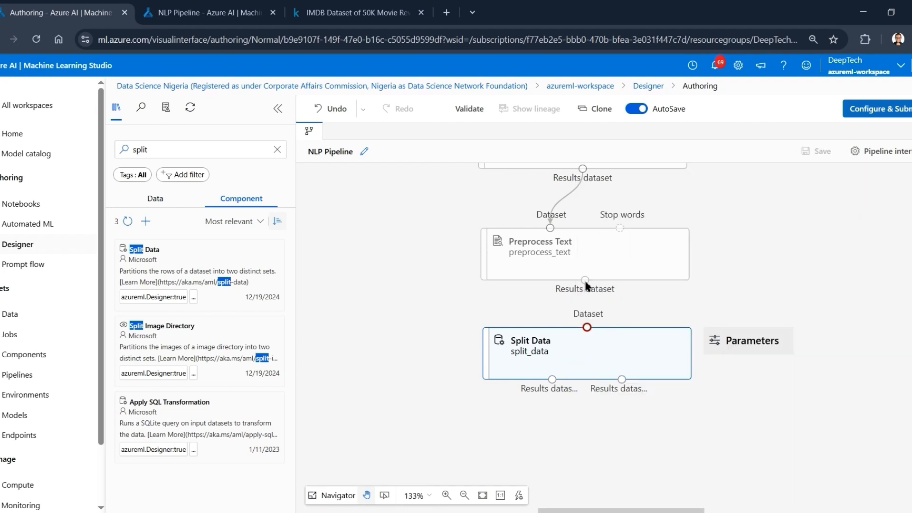
left_click_drag(586, 283, 588, 329)
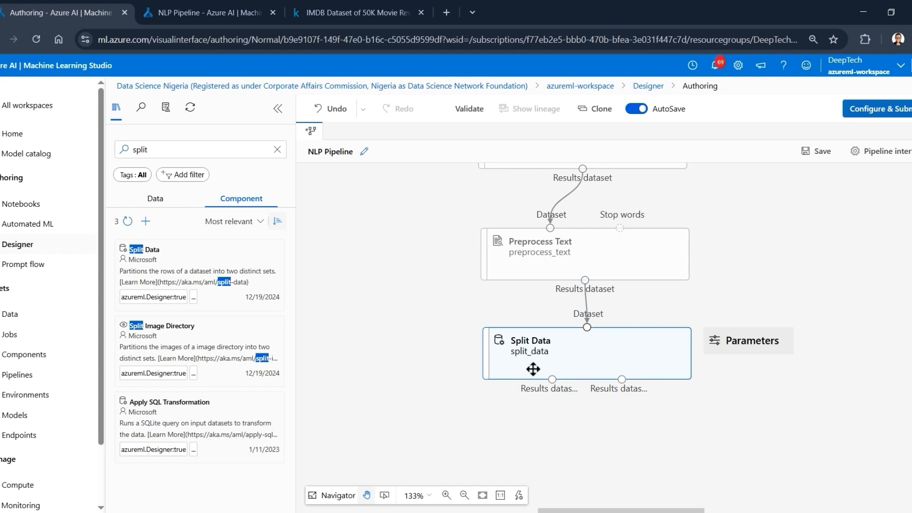
left_click_drag(589, 369, 585, 359)
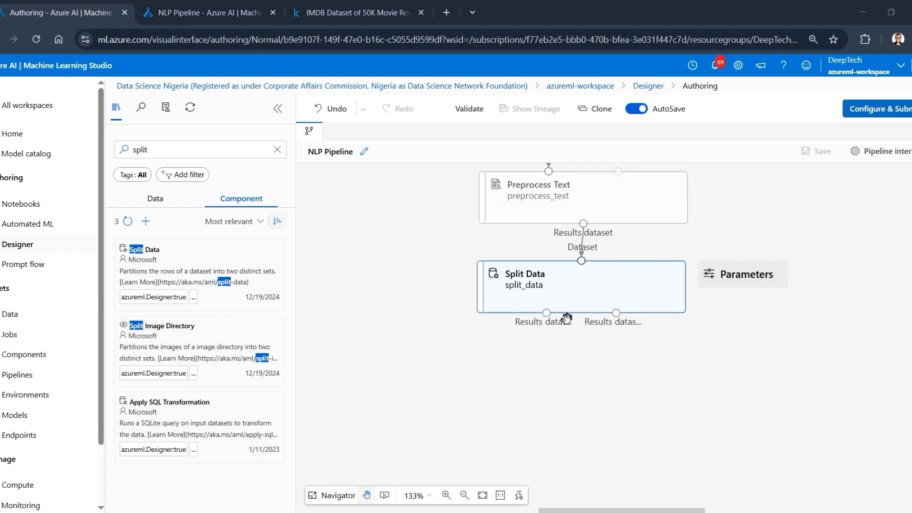
- Search the components for extract and place Extract N-Gram Features from Text on the canvas below Split Data
double_click(205, 153)
key("BackSpace")
type("extract")
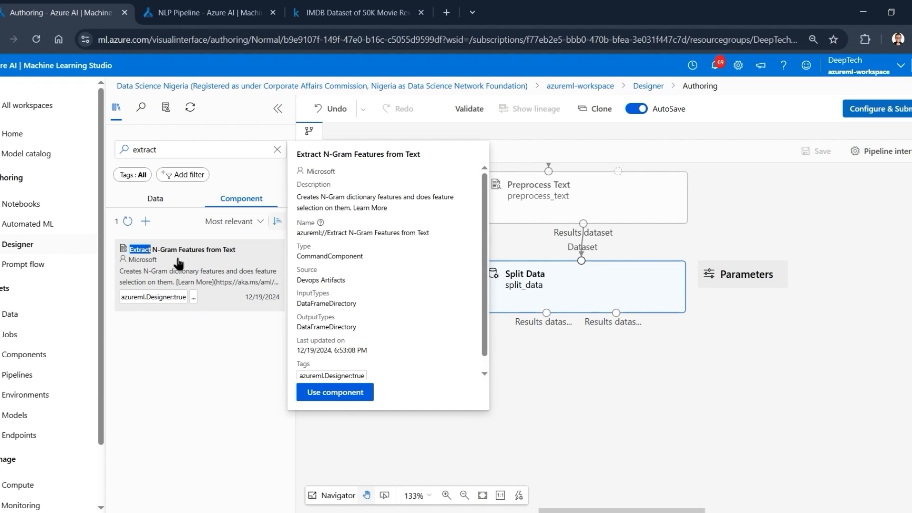
left_click_drag(179, 263, 475, 385)
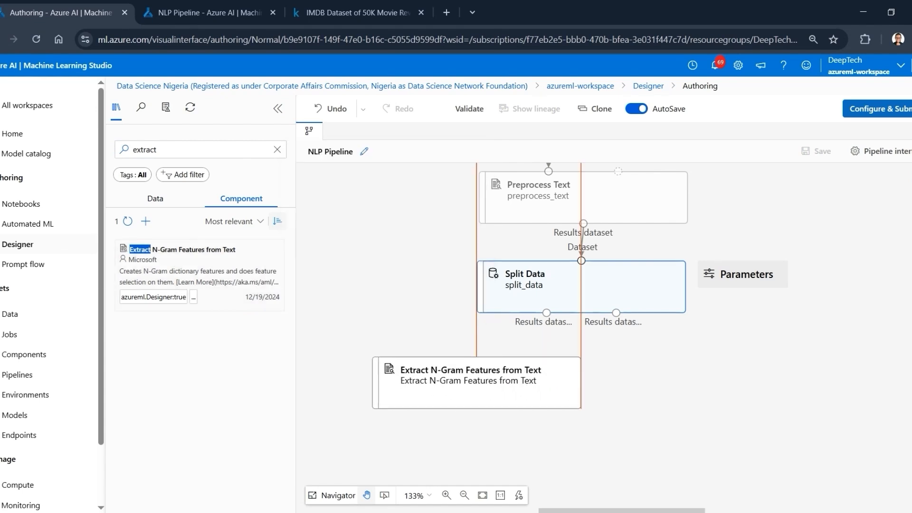
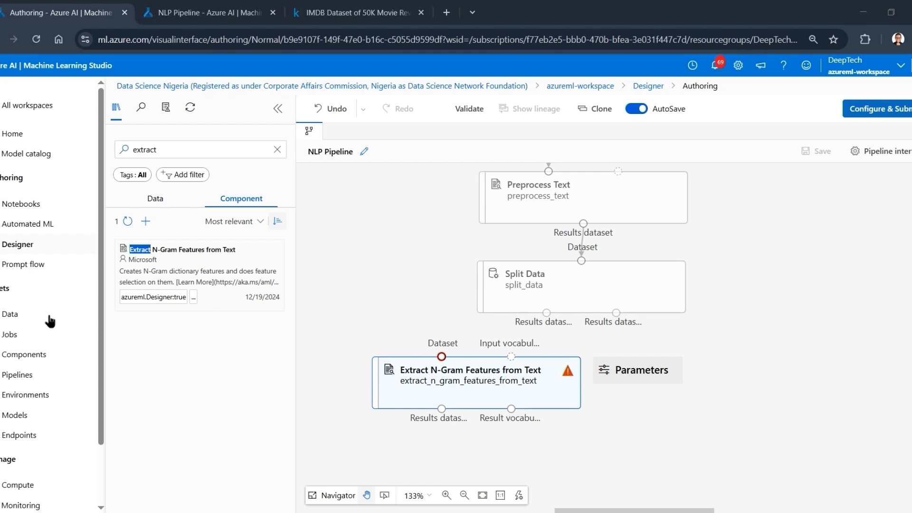
- Connect Split Data's Results dataset1 to the Dataset input of Extract N-Gram Features from Text and set its text column to review
left_click_drag(526, 379, 510, 422)
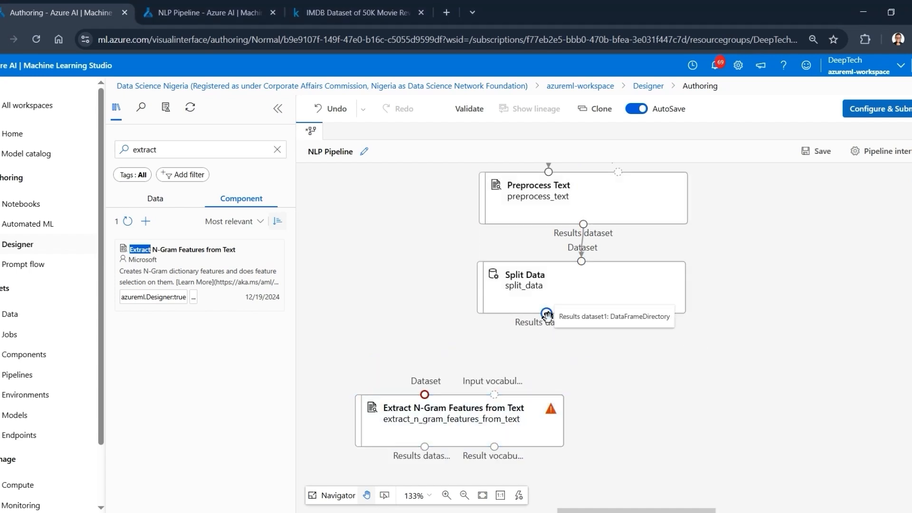
left_click_drag(547, 315, 427, 395)
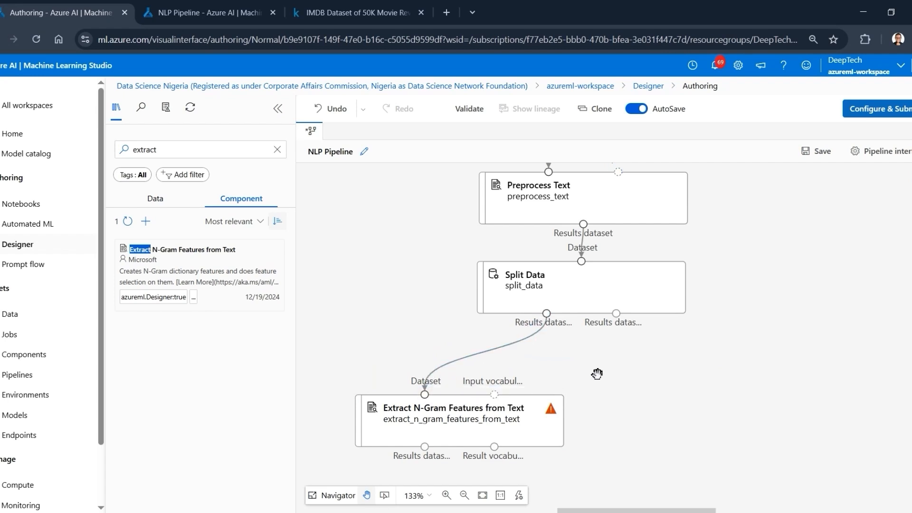
left_click(432, 425)
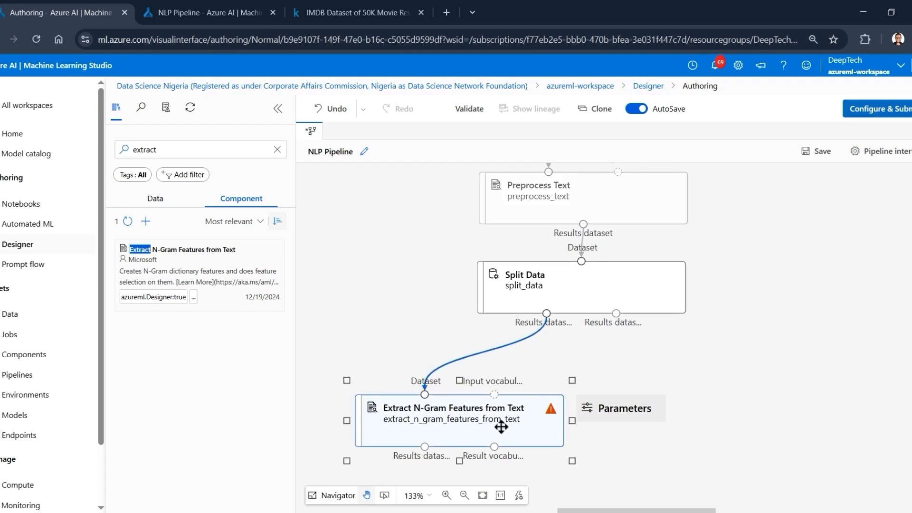
double_click(460, 428)
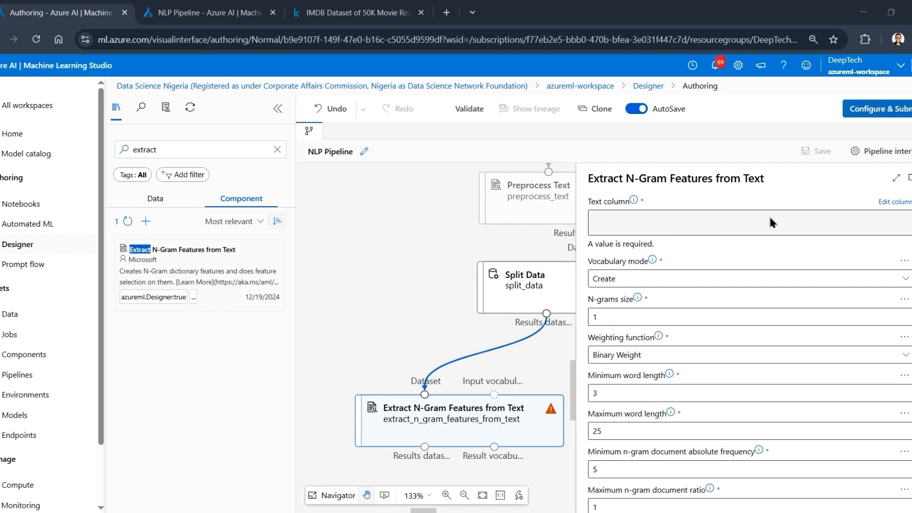
left_click(893, 207)
left_click(520, 214)
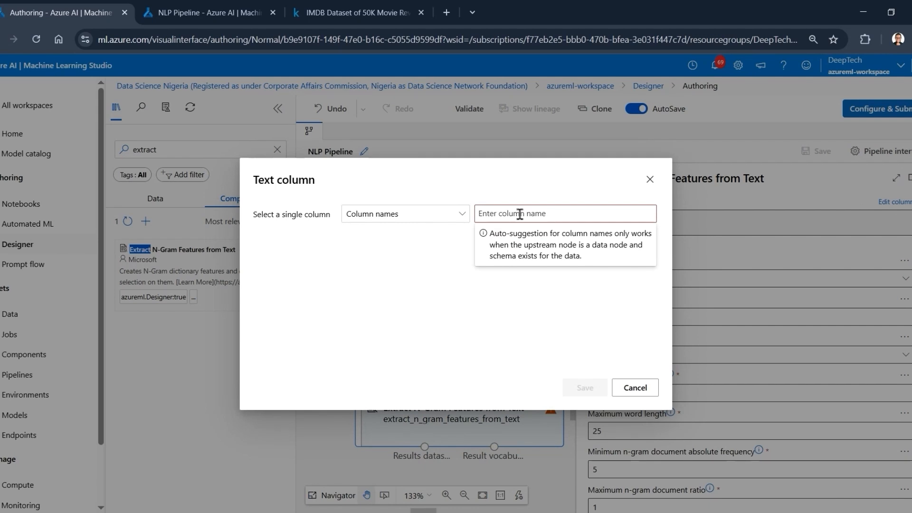
type("review")
left_click(591, 338)
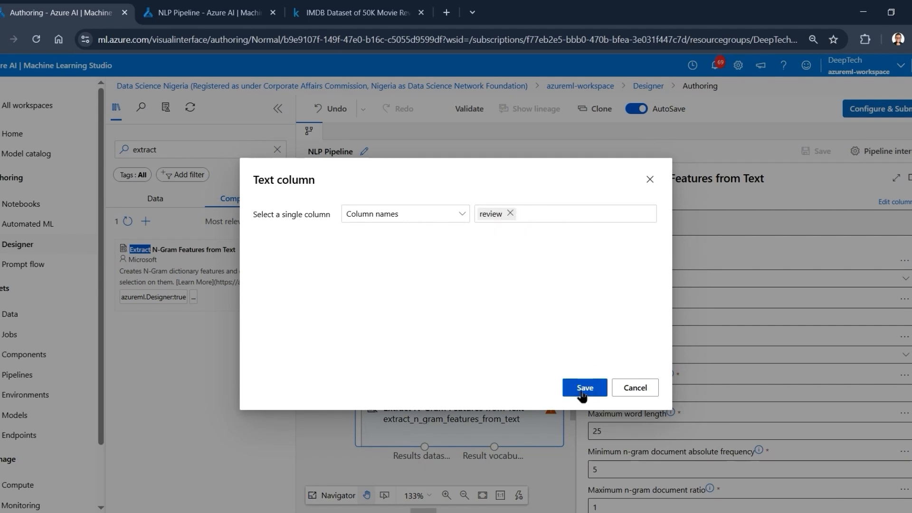
left_click(584, 388)
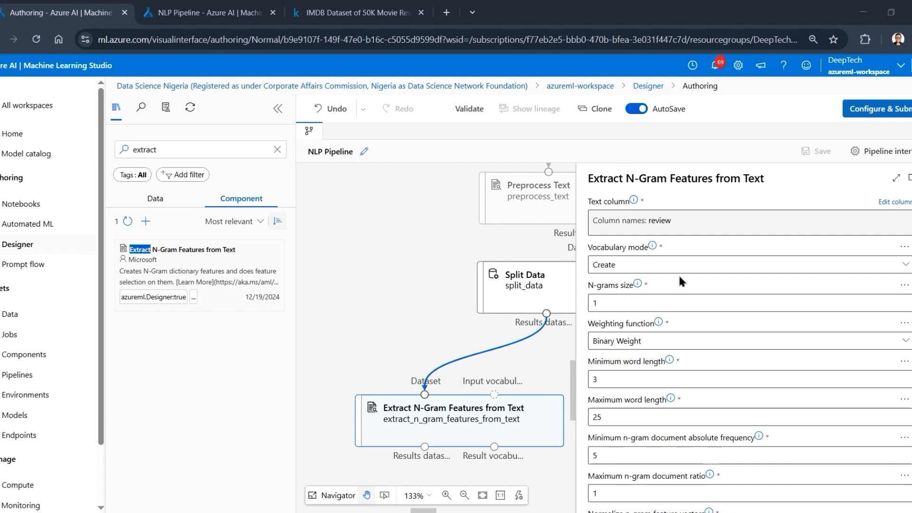
- Choose Create as the vocabulary mode for Extract N-Gram Features from Text
mouse_move(650, 252)
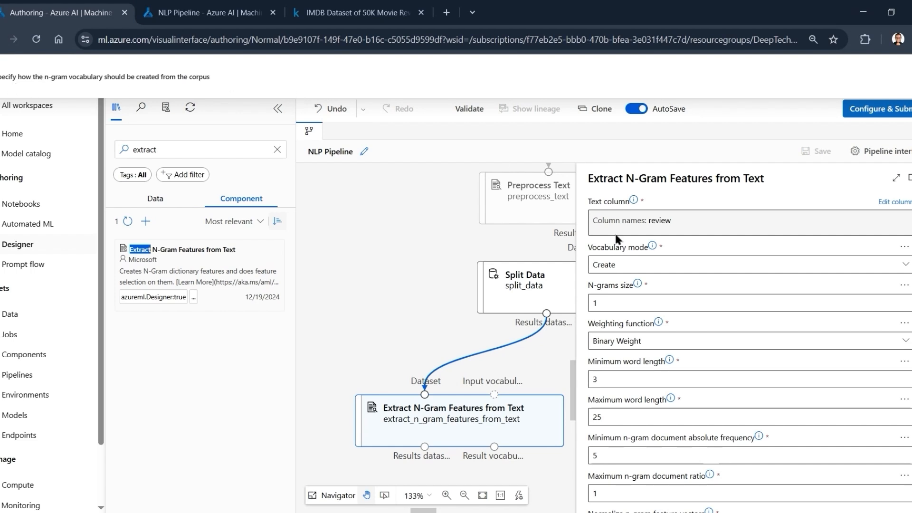
left_click(679, 265)
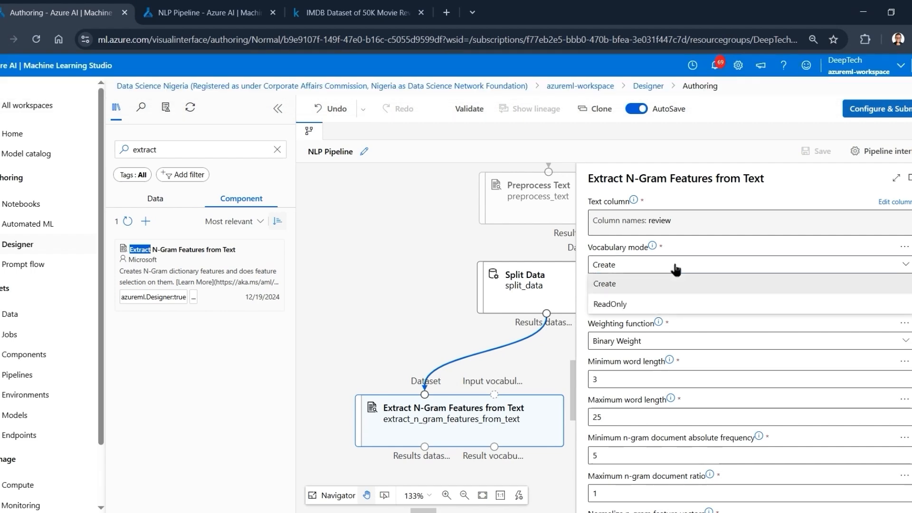
left_click(626, 286)
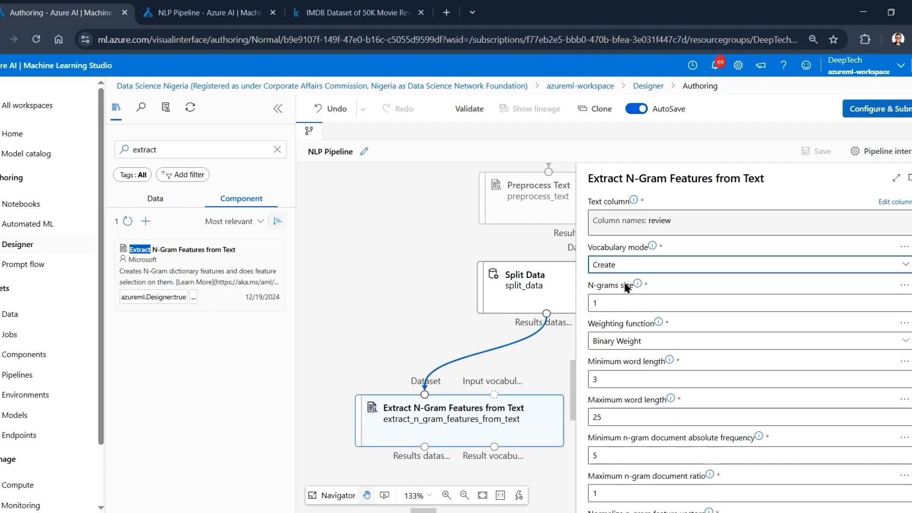
left_click(626, 267)
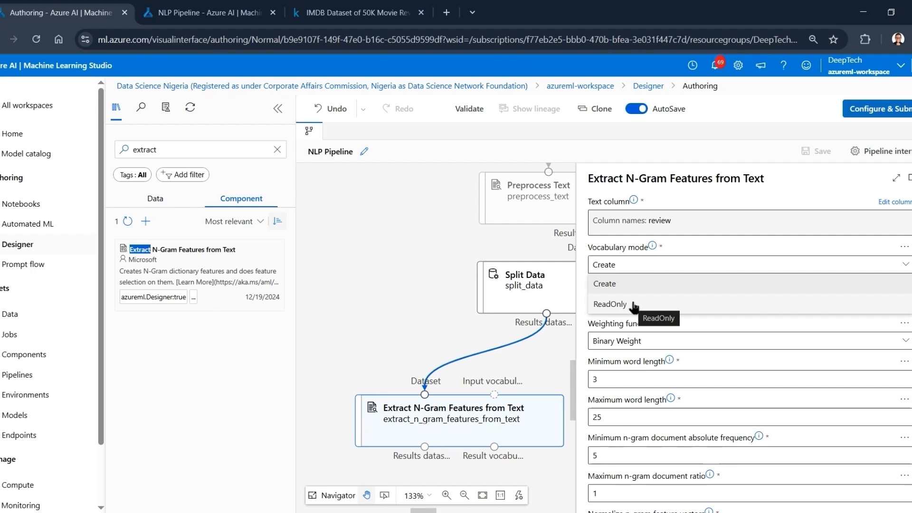
left_click(639, 269)
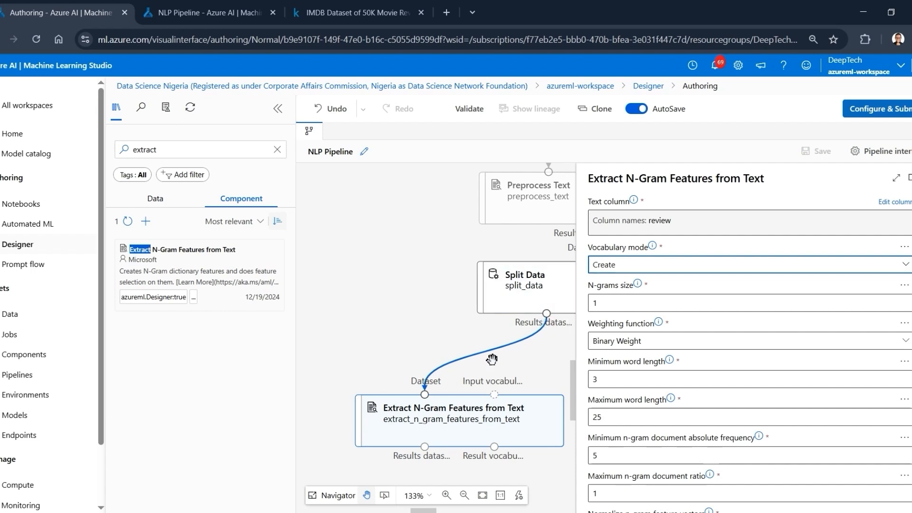
left_click(603, 269)
left_click(604, 271)
- Set the N-grams size to 3 and the weighting function to TF-IDF Weight
left_click(606, 305)
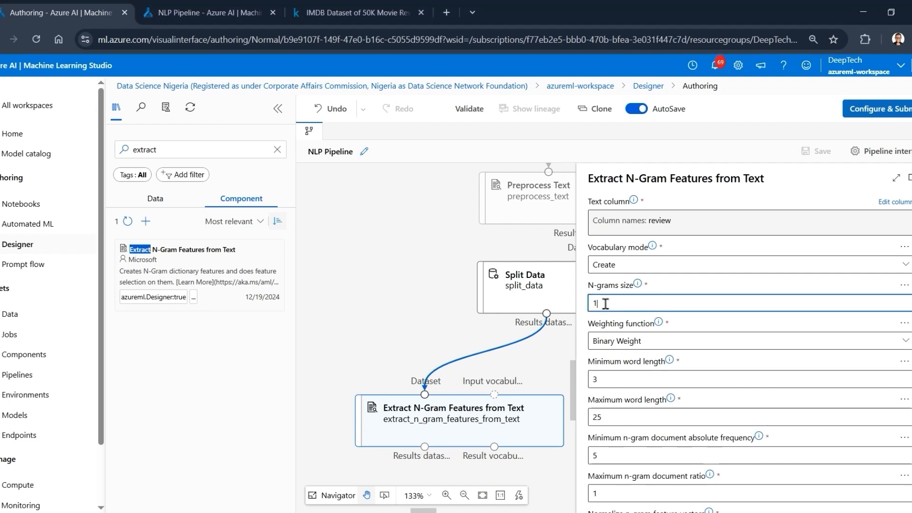
key("BackSpace")
type("3")
left_click(693, 327)
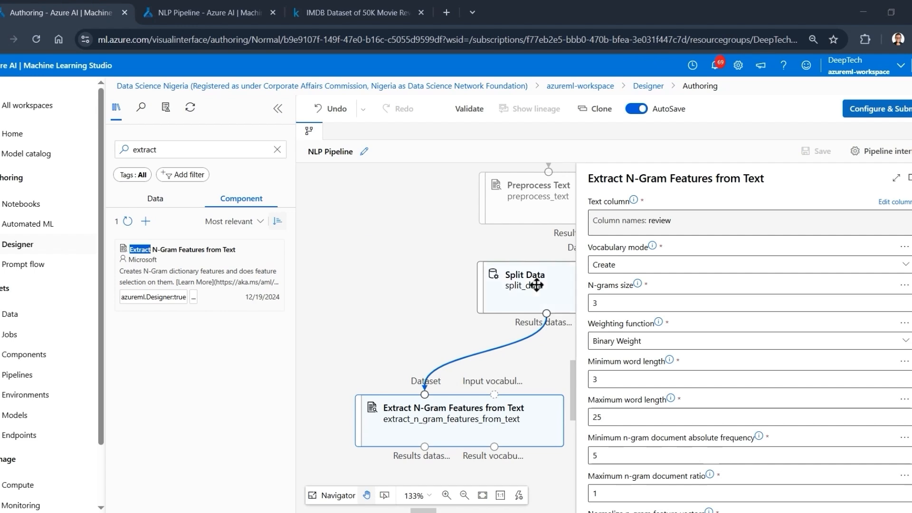
left_click(647, 341)
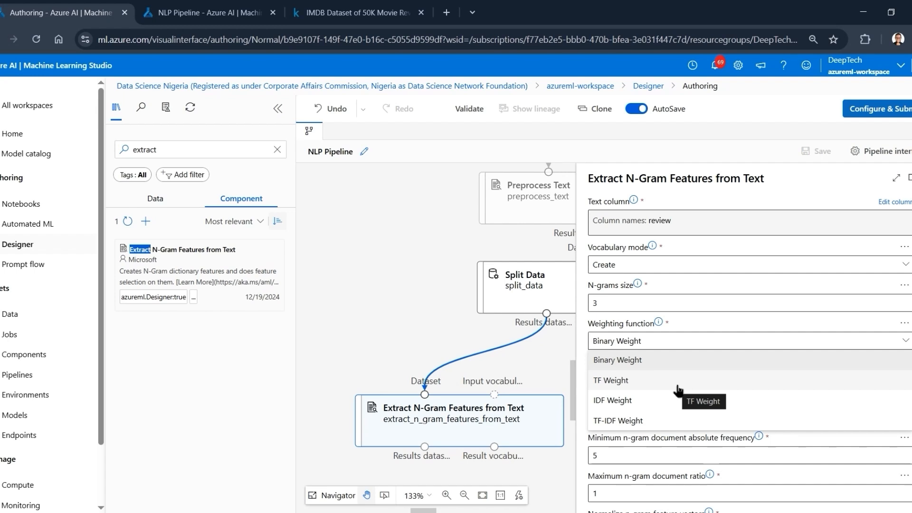
left_click(670, 423)
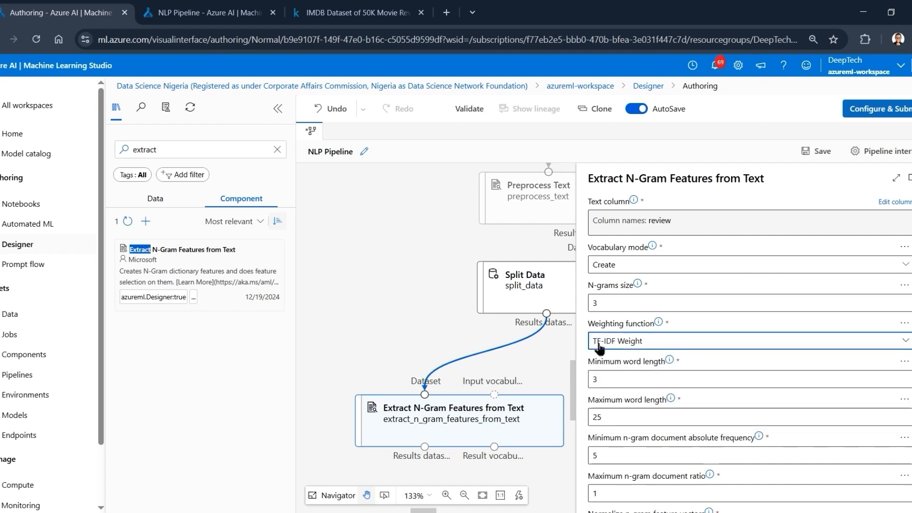
- Set Normalize n-gram feature vectors to True, check the remaining parameters and close the component's settings
left_click(608, 378)
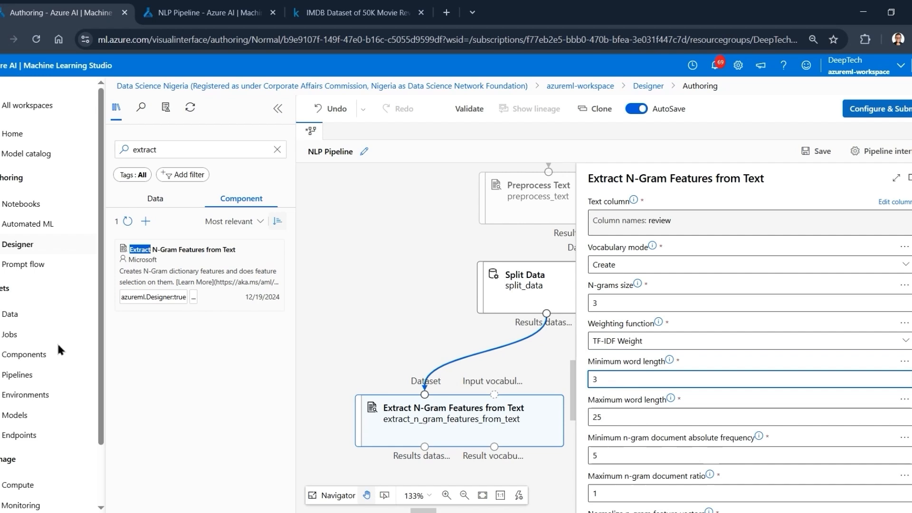
scroll(690, 255, "down", 3)
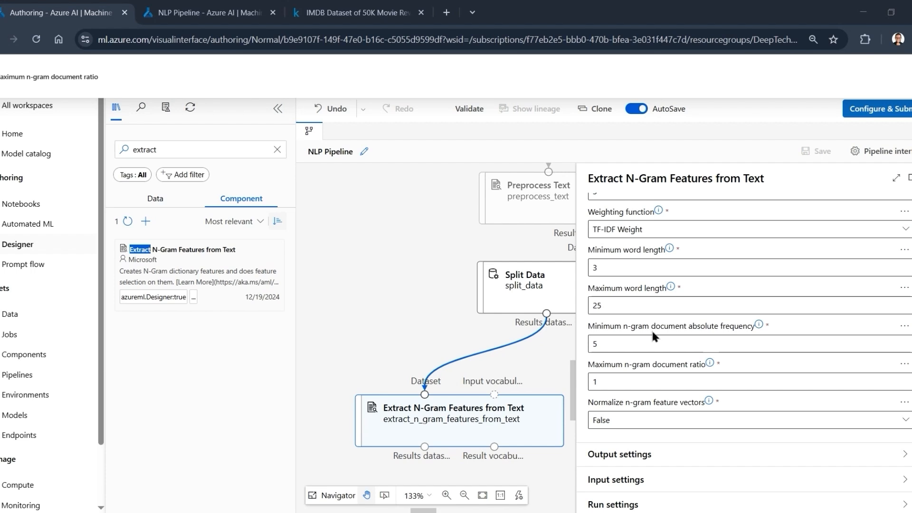
left_click(624, 348)
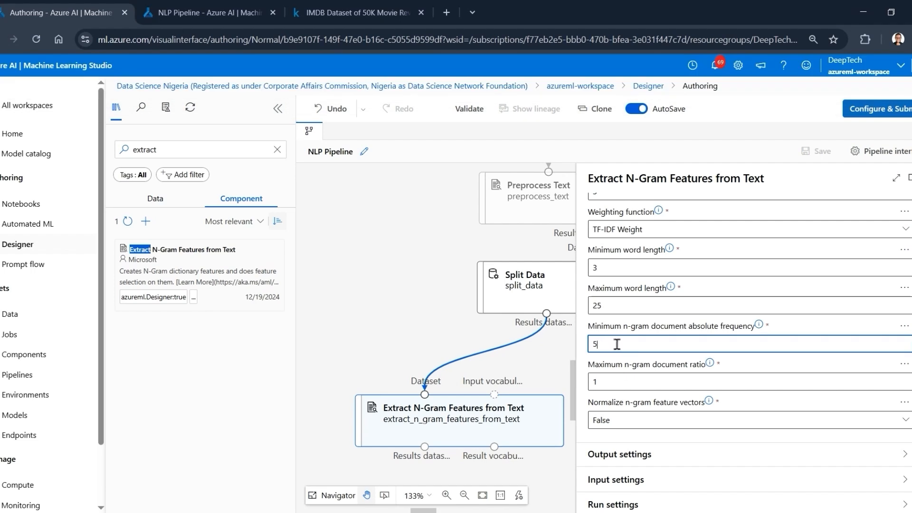
left_click(620, 383)
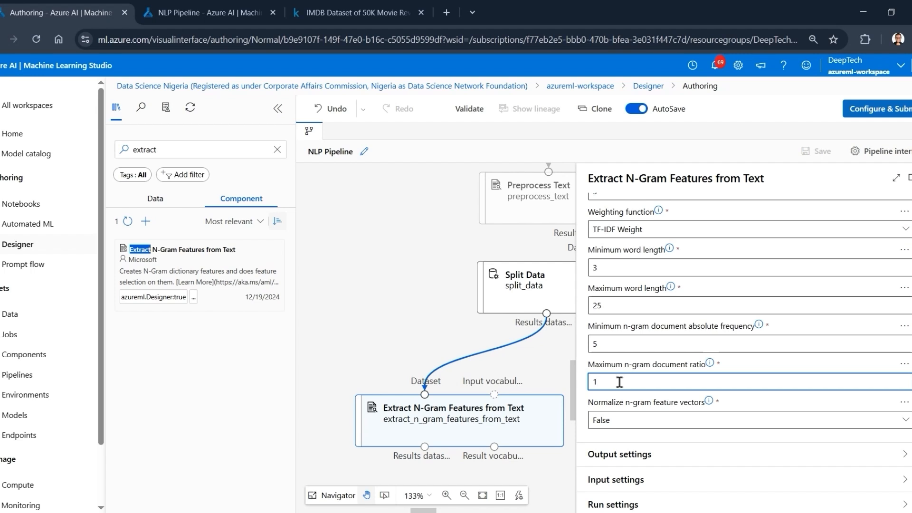
left_click(620, 420)
left_click(626, 447)
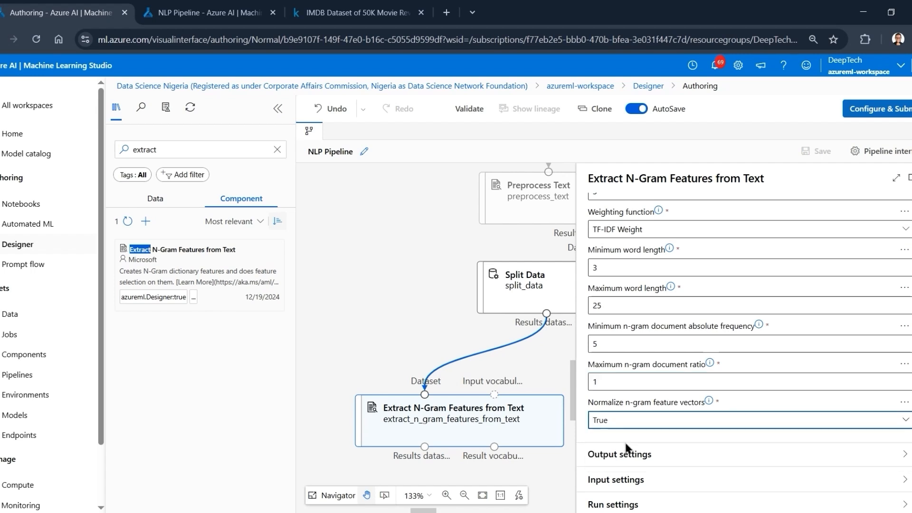
scroll(651, 404, "up", 3)
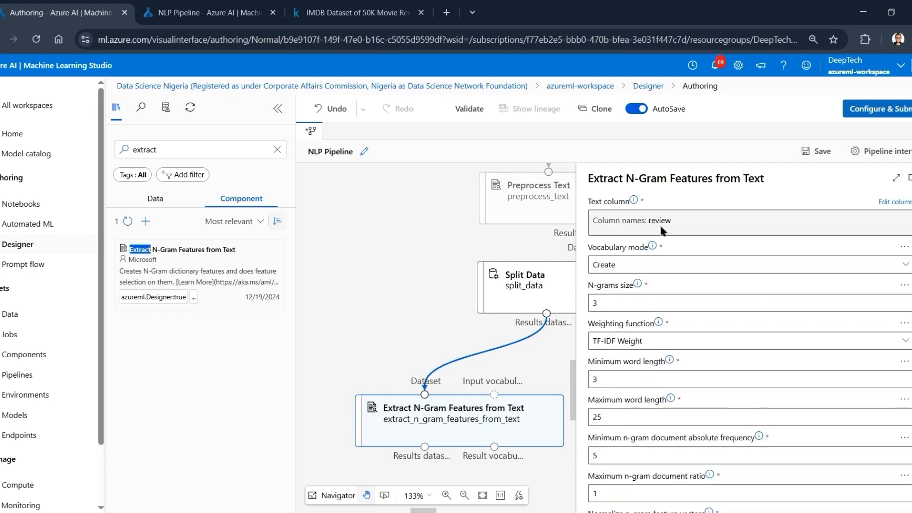
scroll(659, 224, "down", 3)
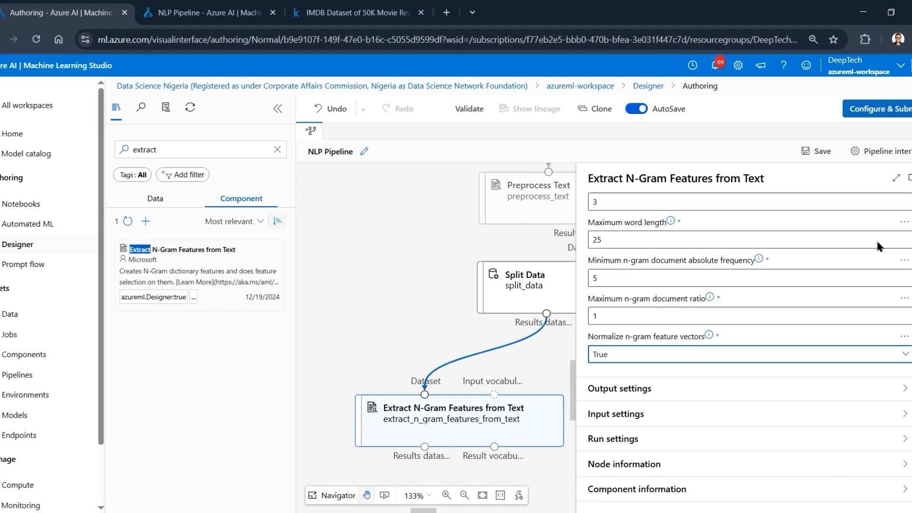
left_click(911, 178)
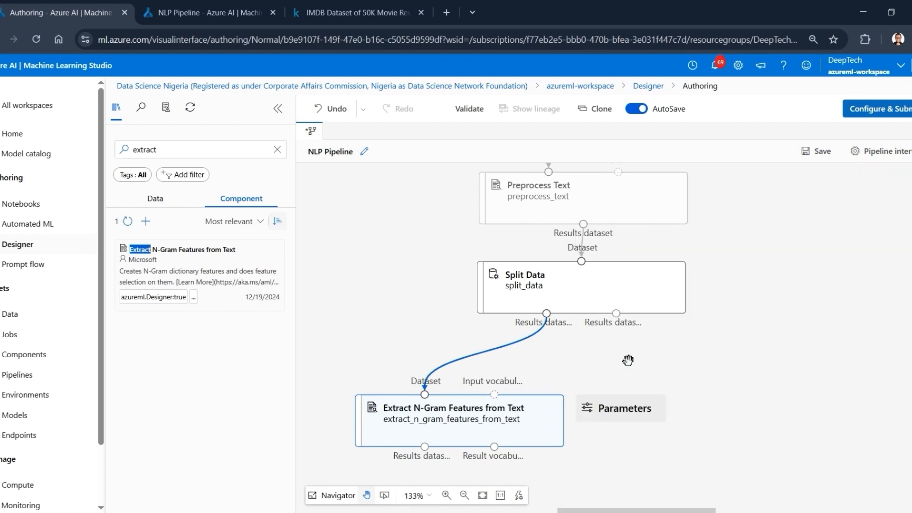
- Duplicate Extract N-Gram Features from Text, place the copy apart from the original, and connect Split Data's Results dataset2 to its Dataset input
scroll(628, 361, "down", 2)
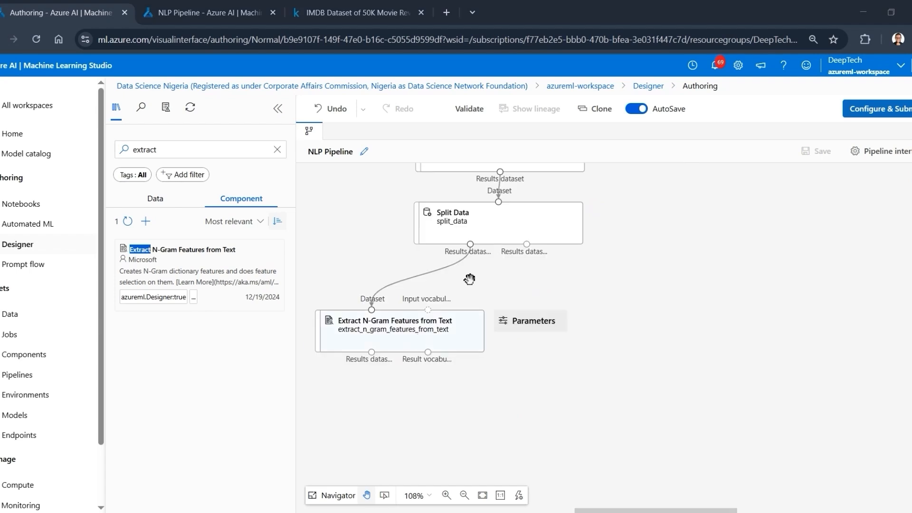
left_click(442, 335)
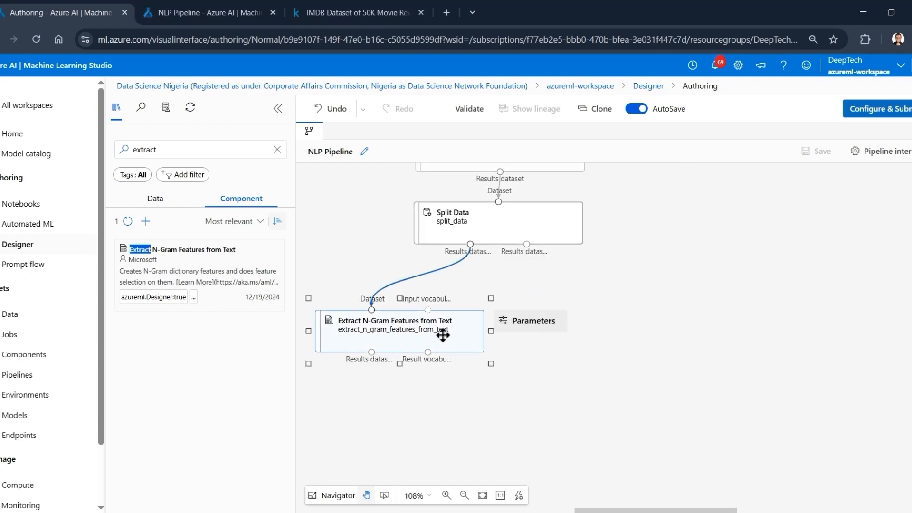
key("ctrl+c")
key("ctrl+v")
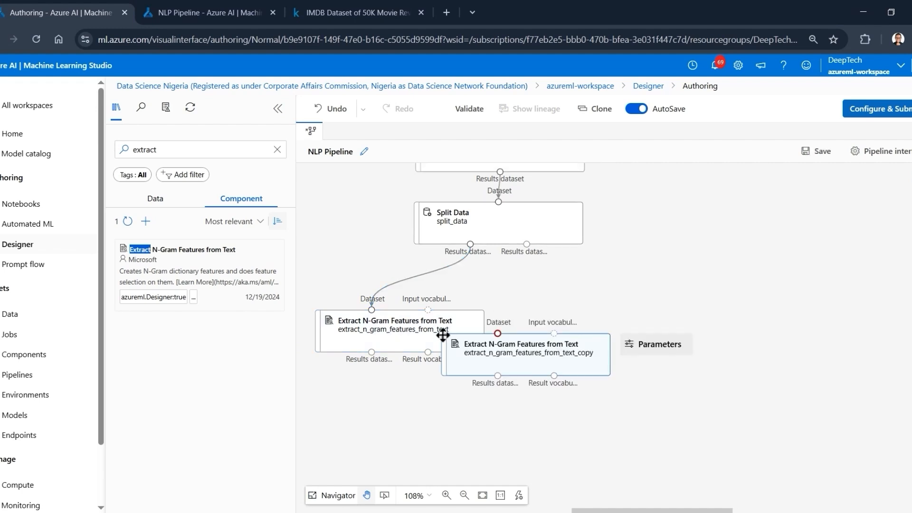
left_click_drag(443, 335, 769, 361)
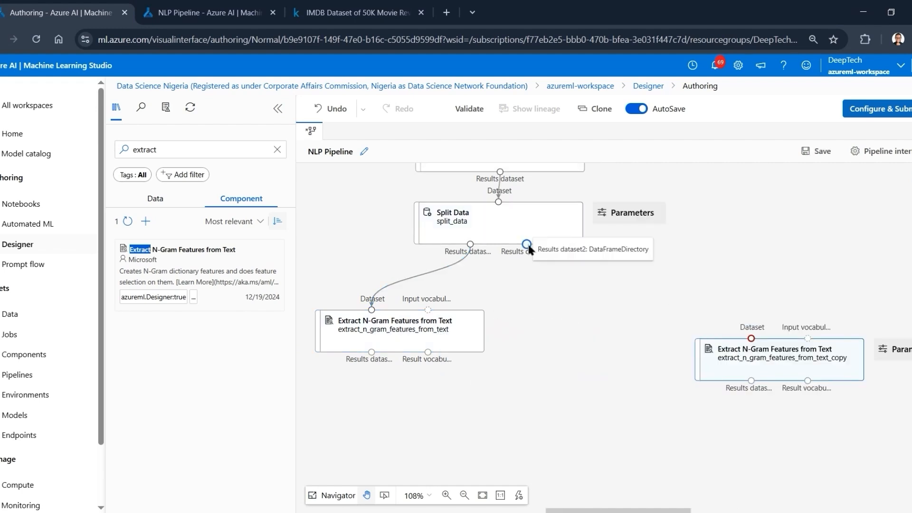
left_click_drag(528, 245, 726, 409)
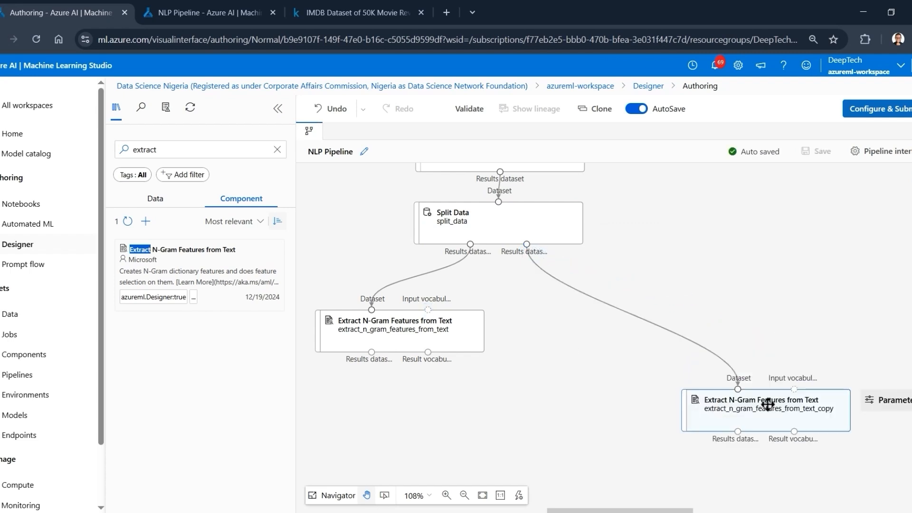
- Check the original N-gram component's parameters and connect its Result vocabulary output to the copy's Input vocabulary
left_click(399, 322)
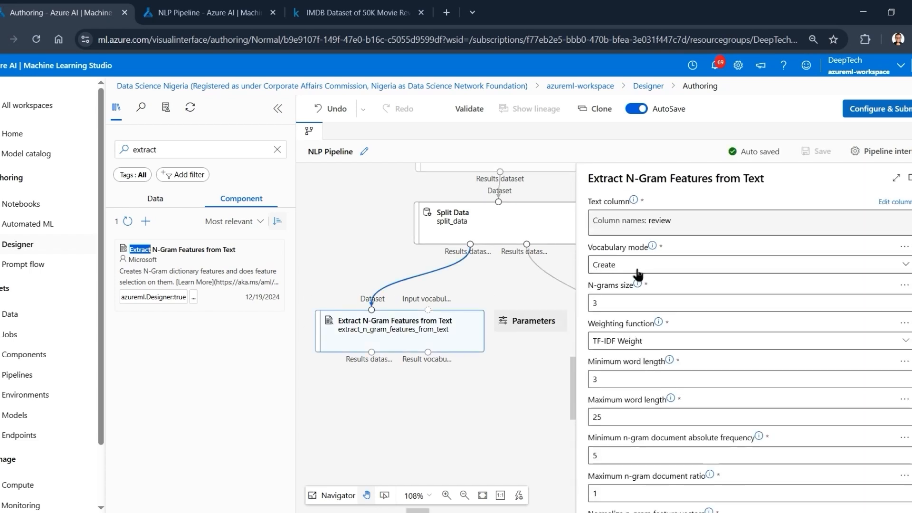
left_click(907, 175)
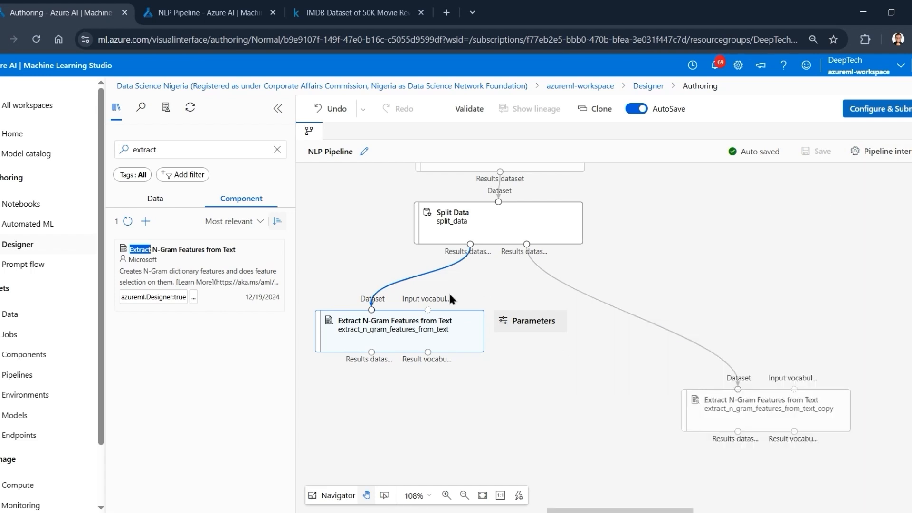
left_click(754, 421)
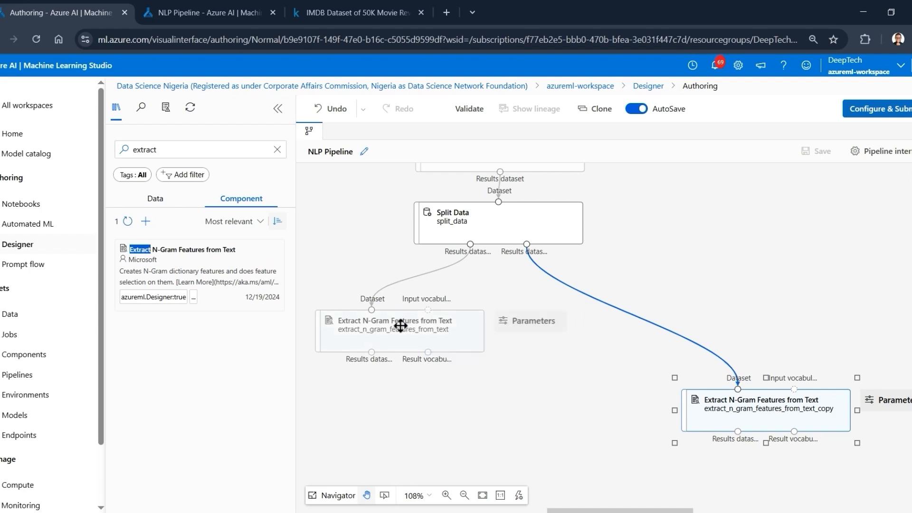
left_click_drag(397, 331, 398, 320)
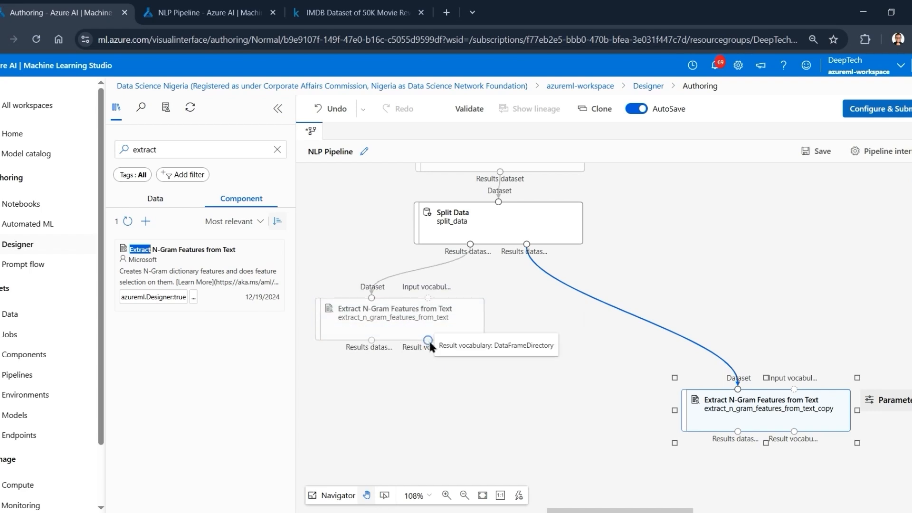
left_click(371, 340)
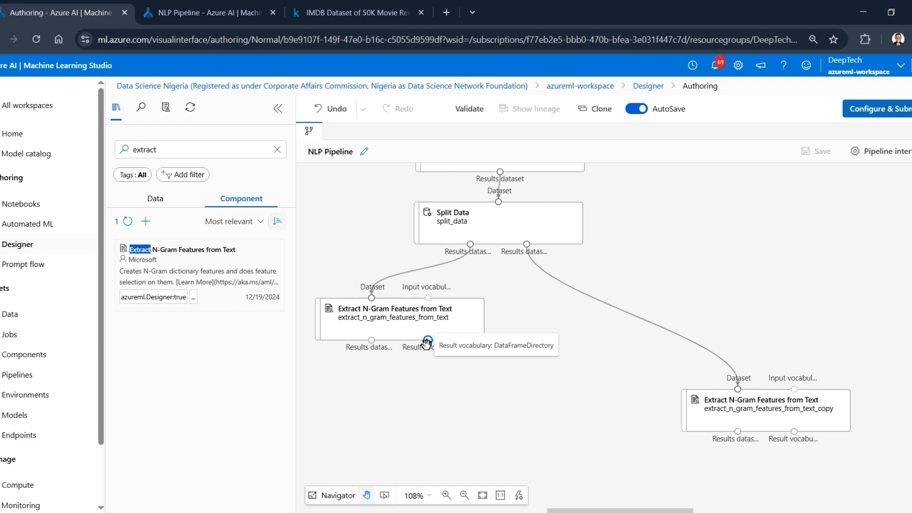
left_click_drag(427, 340, 795, 390)
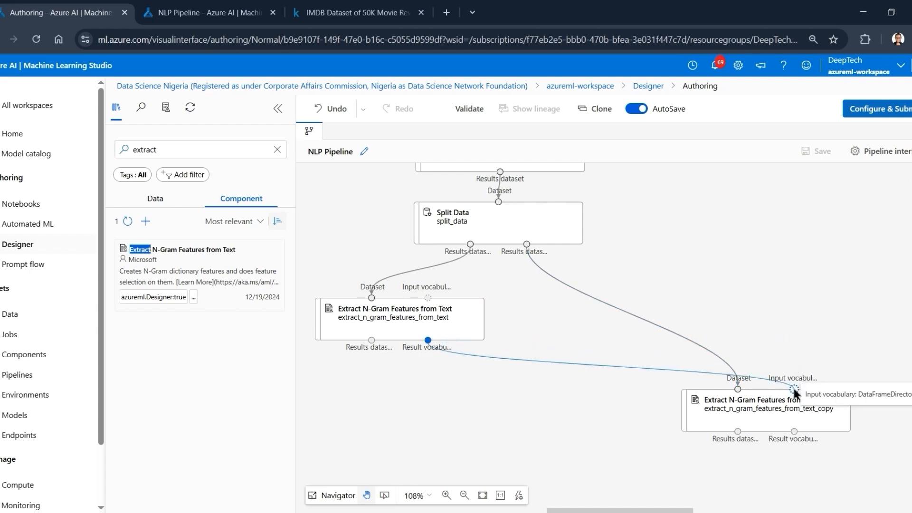
- Set the vocabulary mode of the copied Extract N-Gram Features from Text component to ReadOnly and close its settings
left_click(752, 416)
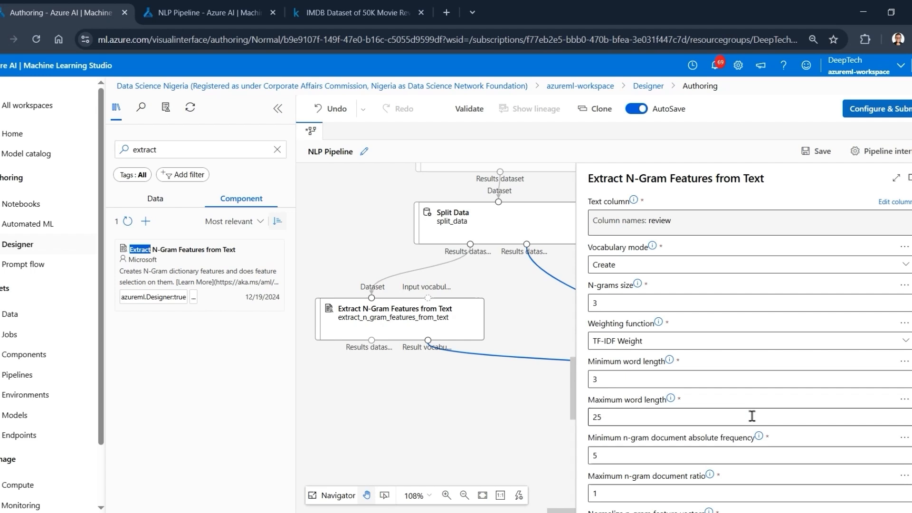
left_click(635, 273)
left_click(625, 303)
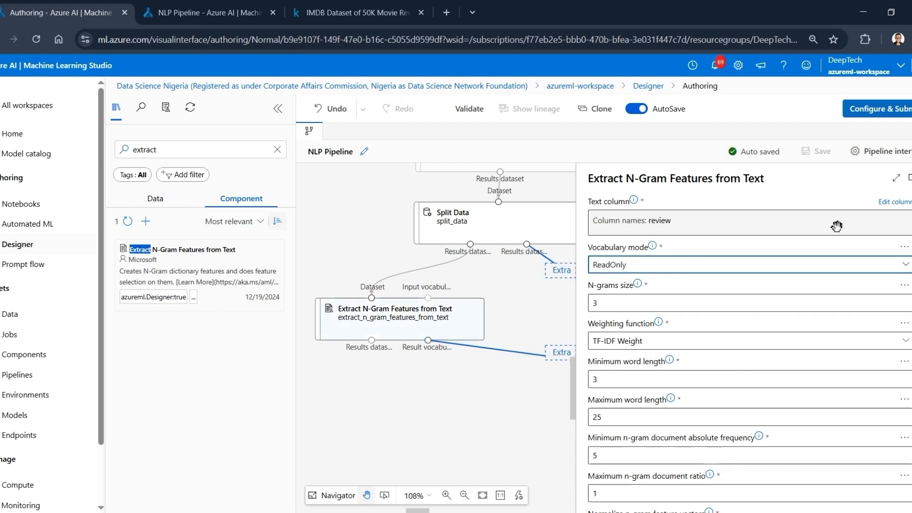
left_click(908, 178)
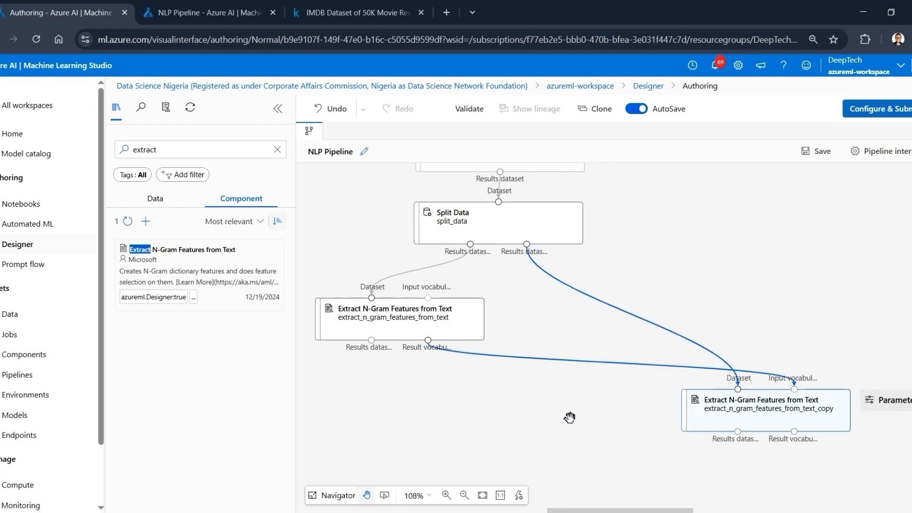
- Add a Train Model component and connect the original N-gram component's Results dataset output to its Dataset input
scroll(617, 399, "down", 4)
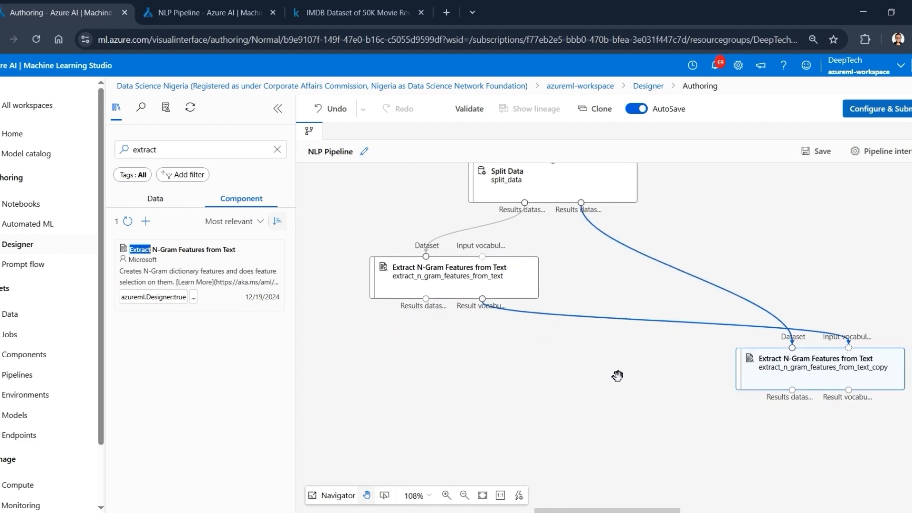
left_click_drag(591, 377, 553, 361)
left_click(186, 150)
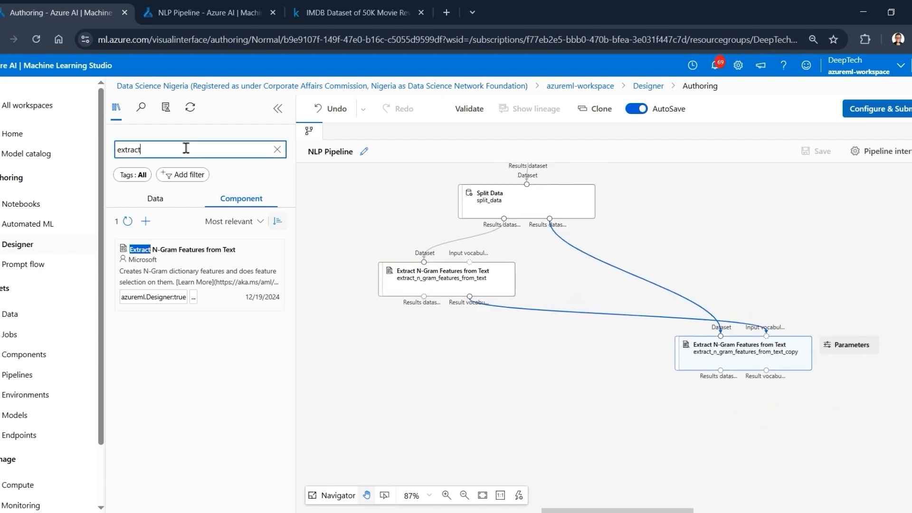
double_click(185, 148)
type("train")
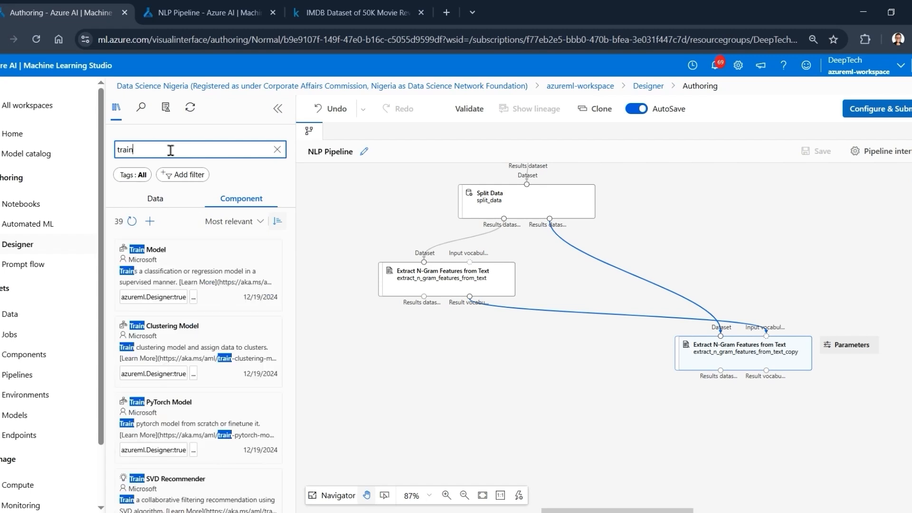
left_click_drag(175, 247, 559, 404)
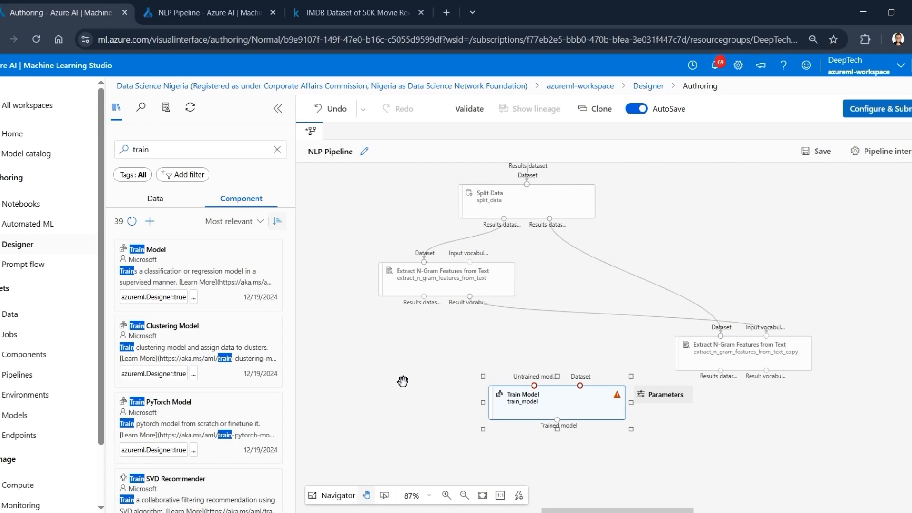
left_click(418, 292)
left_click_drag(424, 297, 581, 385)
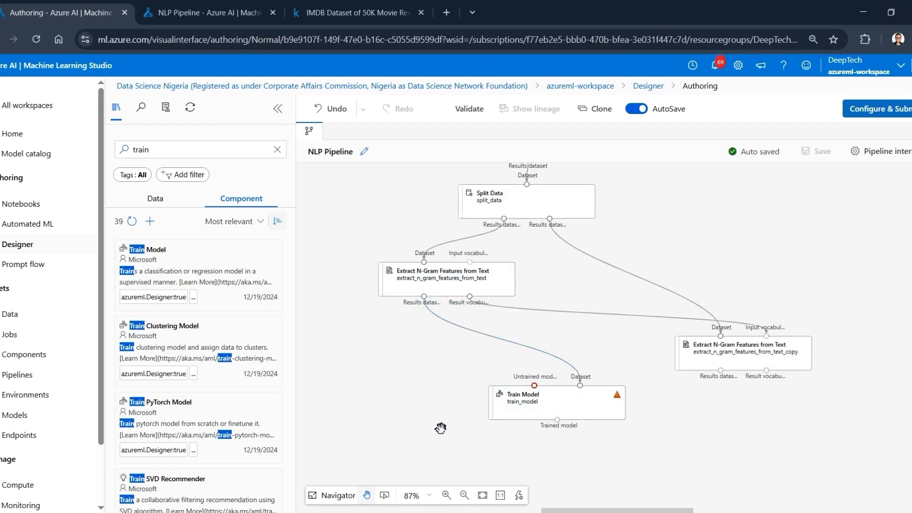
- Add a Two-Class Logistic Regression component beside Train Model and connect its Untrained model output to Train Model's Untrained model input
mouse_move(549, 398)
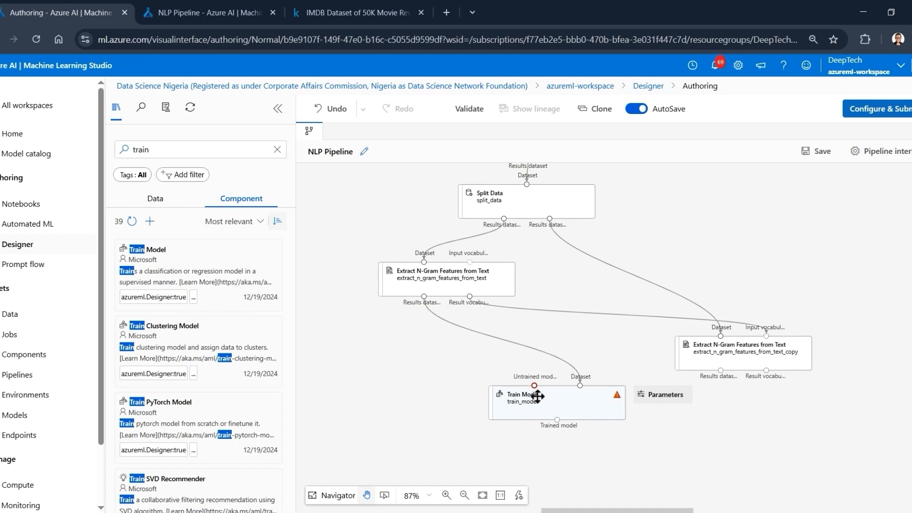
left_click(537, 396)
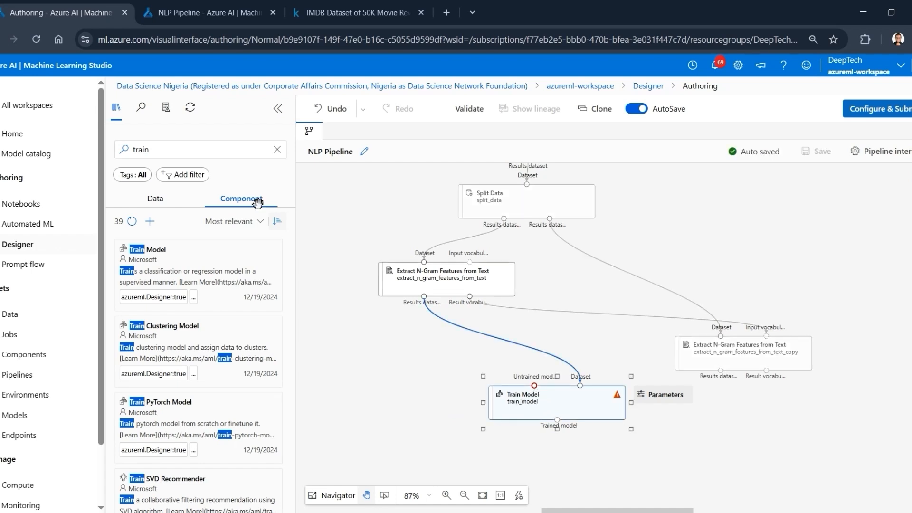
left_click(182, 155)
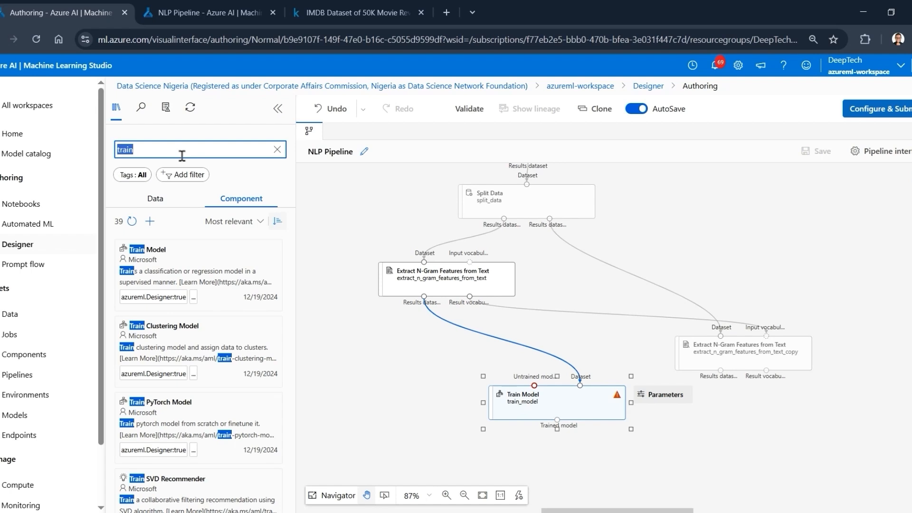
type("two")
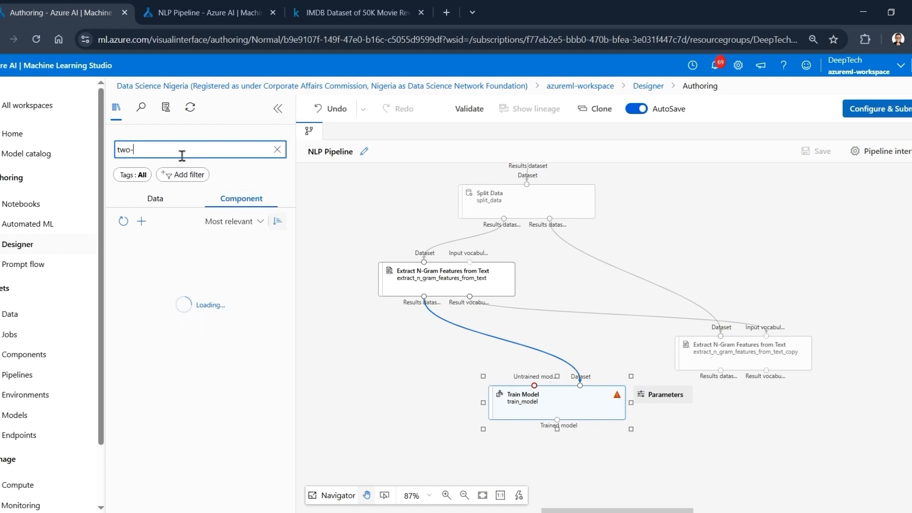
type("-")
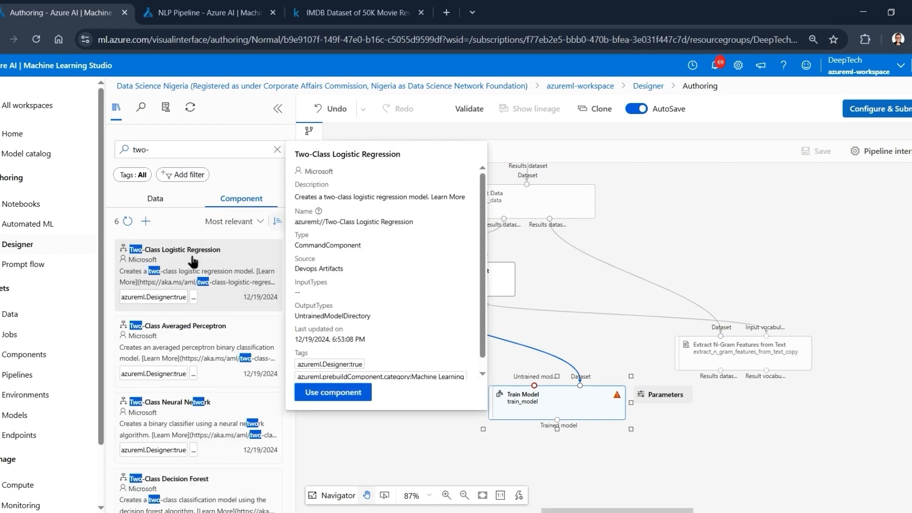
left_click_drag(204, 305, 397, 358)
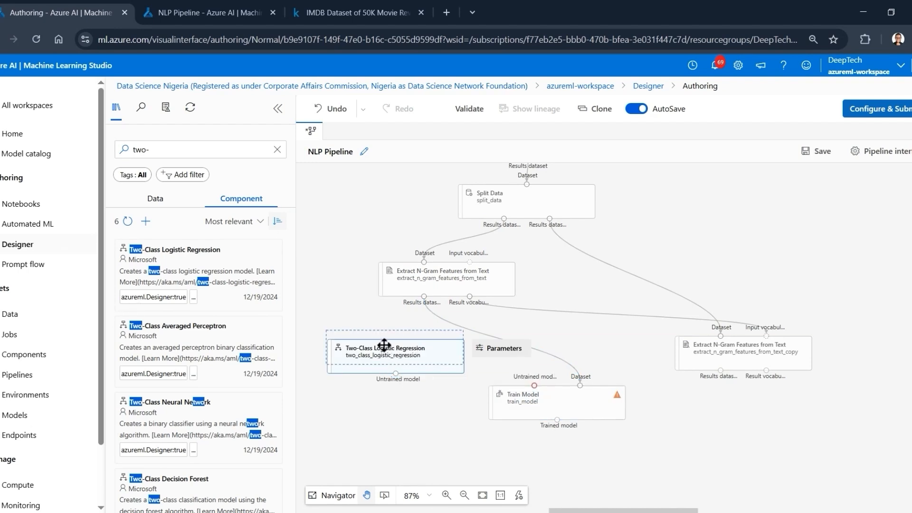
left_click_drag(384, 344, 385, 345)
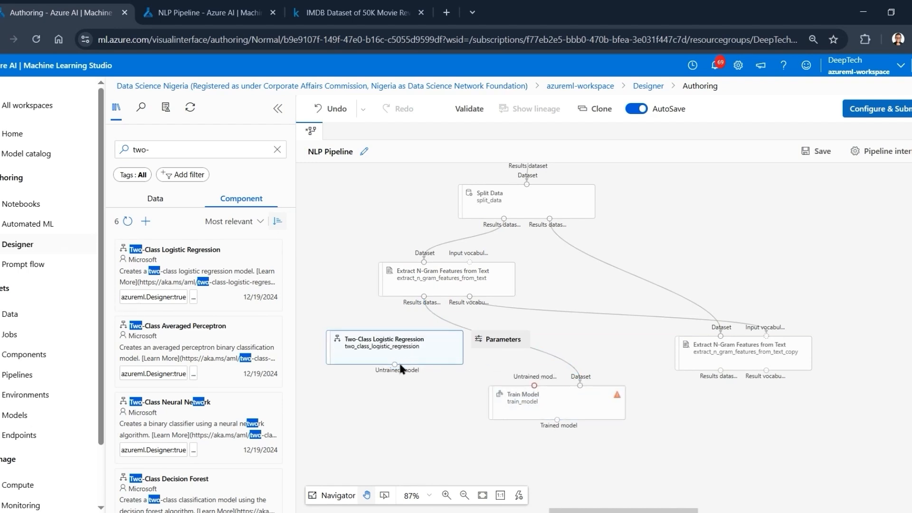
left_click_drag(397, 368, 535, 385)
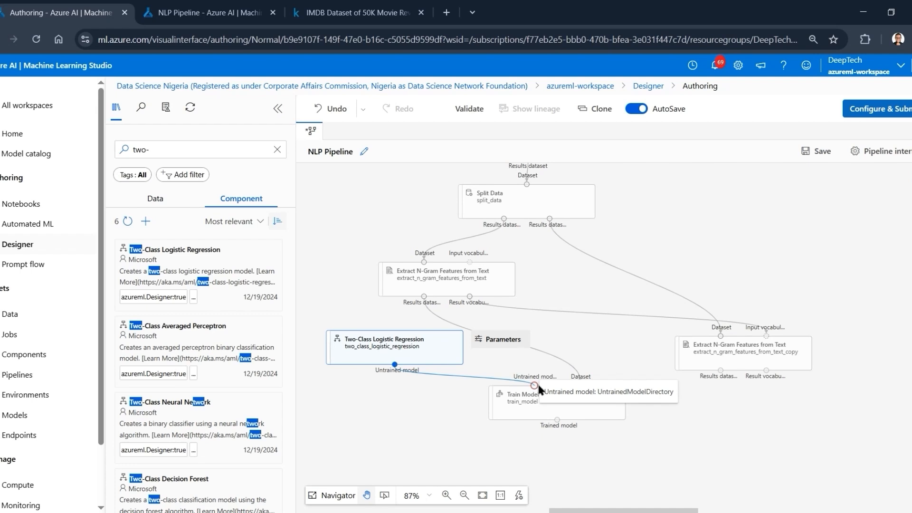
left_click_drag(403, 342, 379, 338)
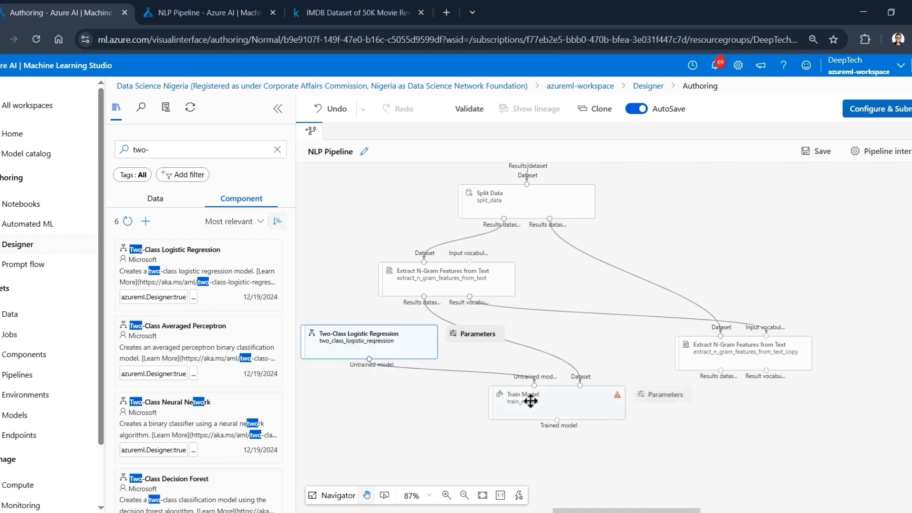
- Set Train Model's label column to the column name sentiment_encoded and save the selection
left_click(588, 402)
left_click_drag(531, 402, 658, 275)
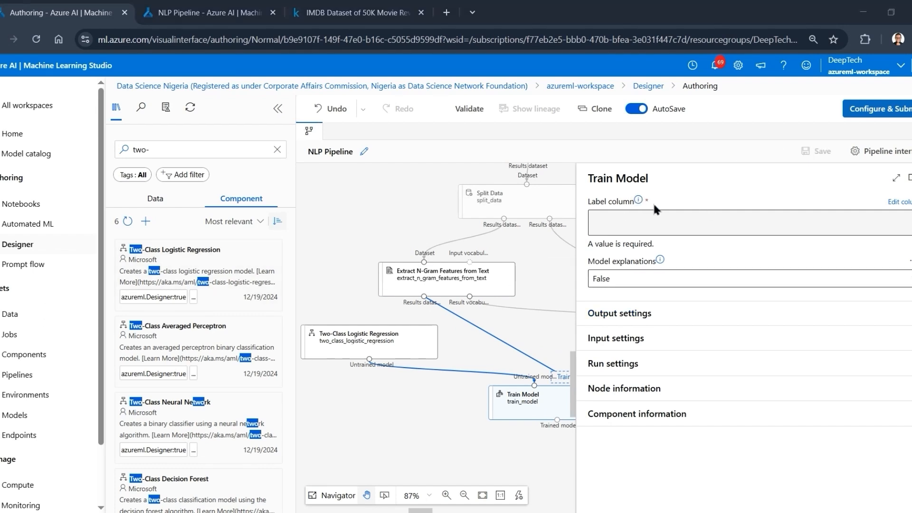
left_click(908, 208)
left_click(567, 215)
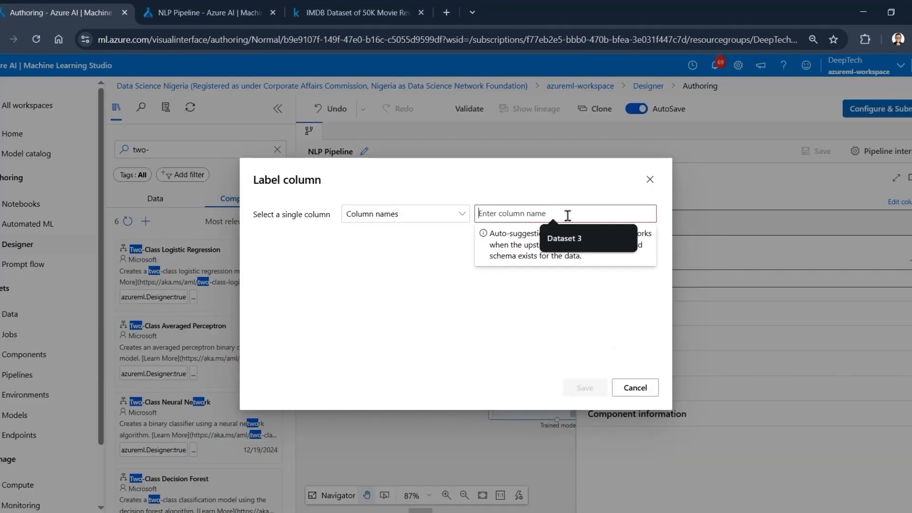
type("sentiment_encoded")
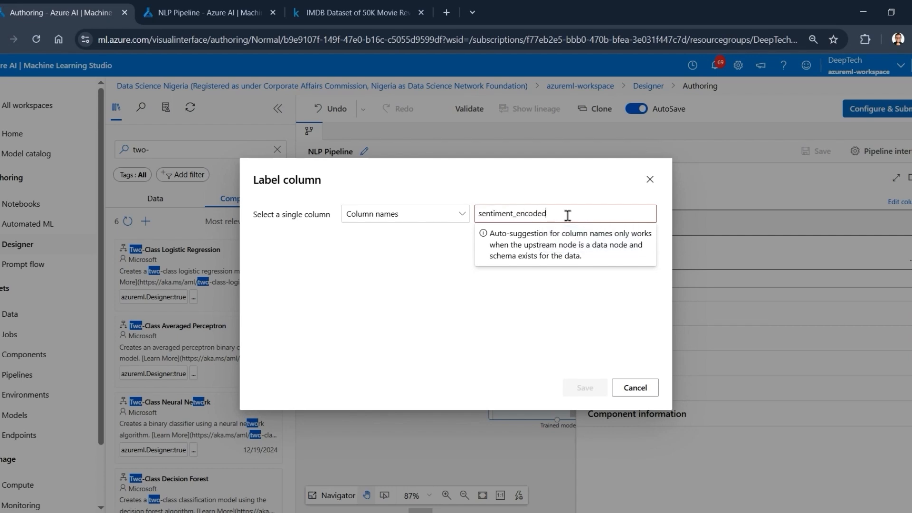
key("Return")
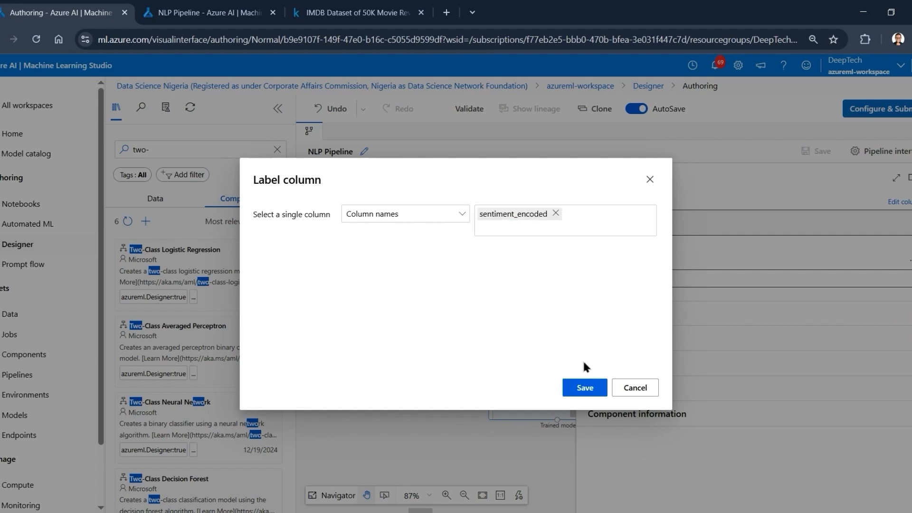
left_click(585, 387)
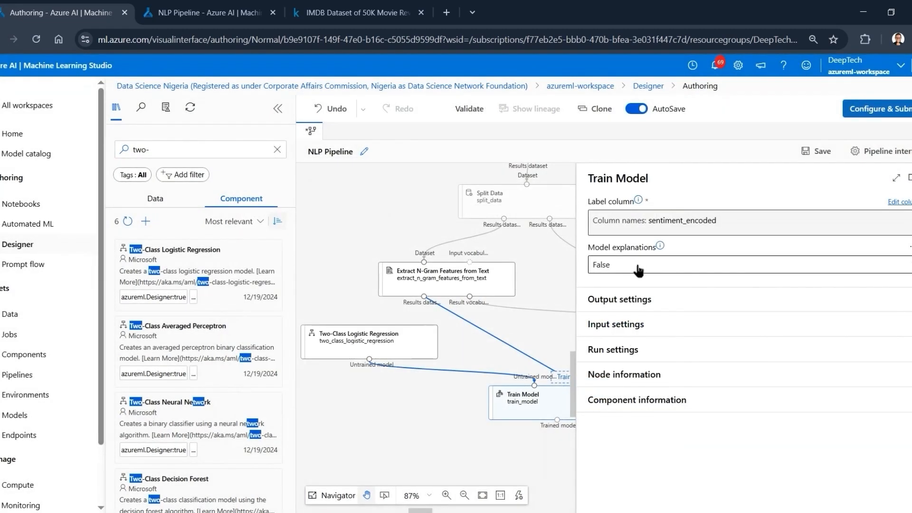
- Set Model explanations to True for Train Model and close its settings
left_click(713, 270)
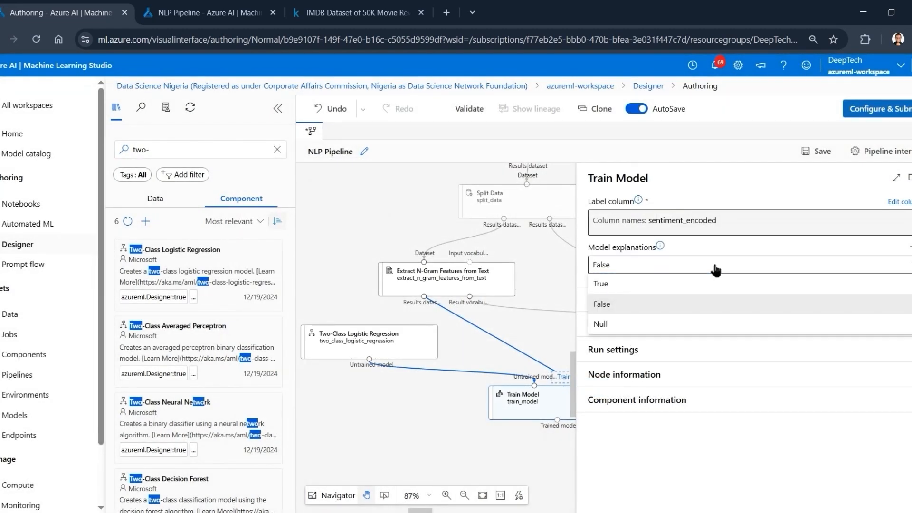
left_click(688, 270)
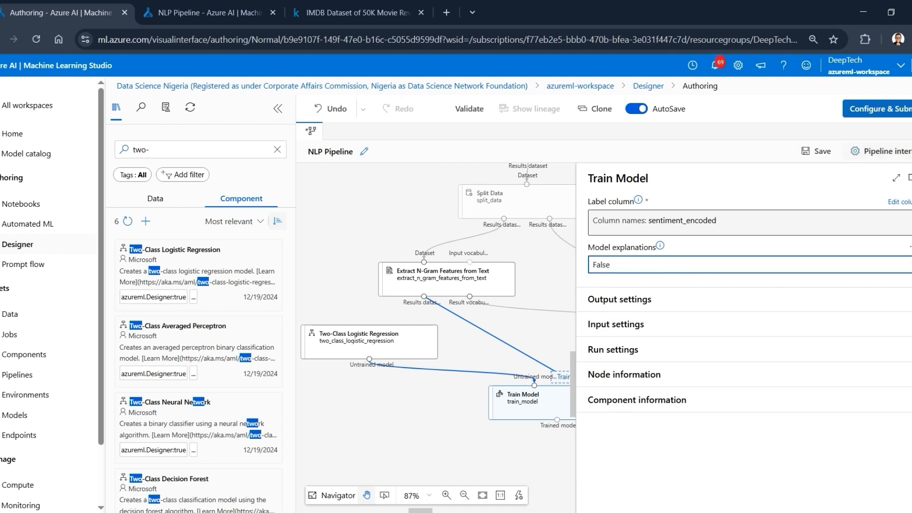
left_click(911, 179)
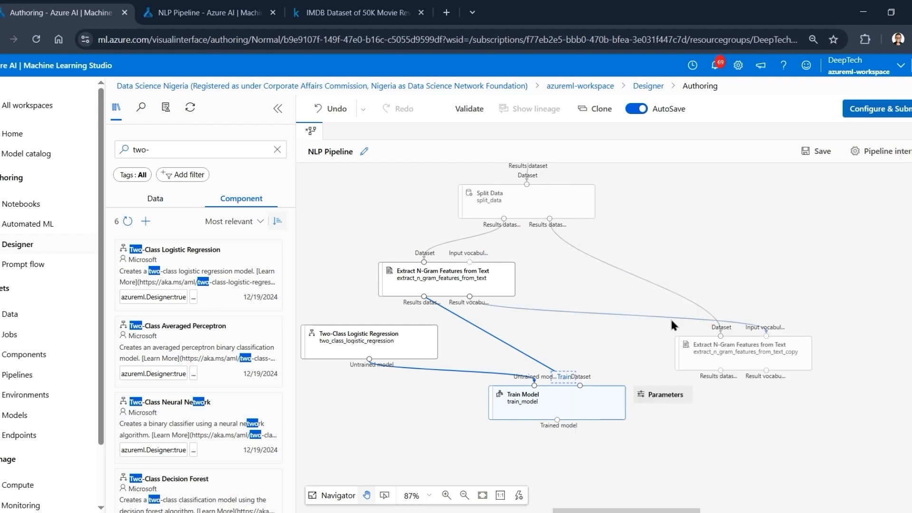
left_click(587, 403)
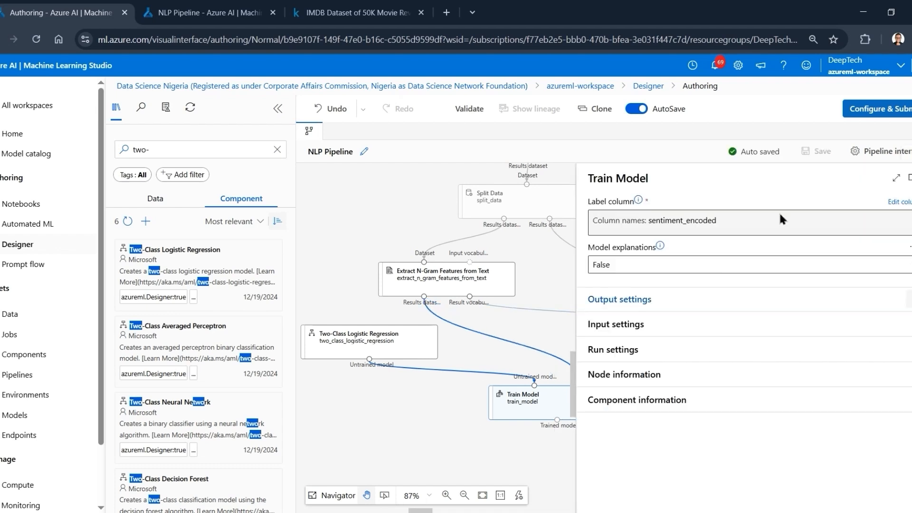
left_click(609, 265)
left_click(609, 284)
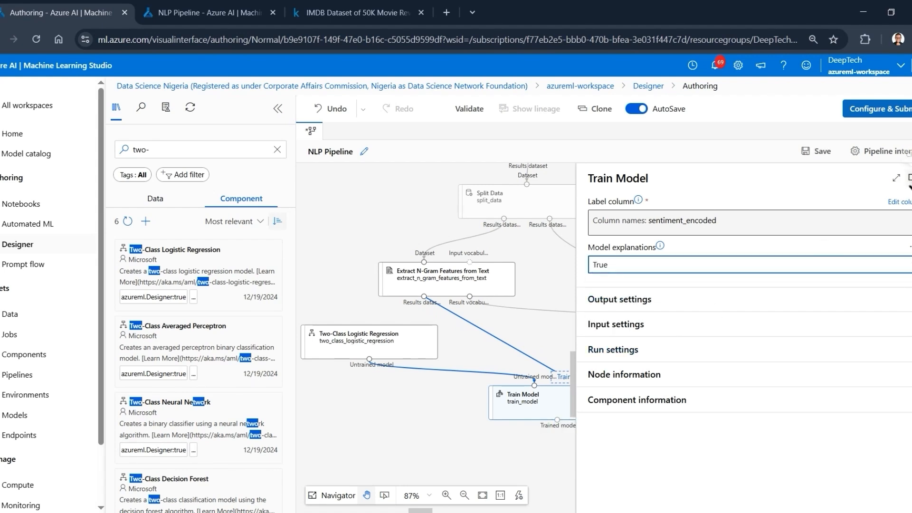
left_click(909, 179)
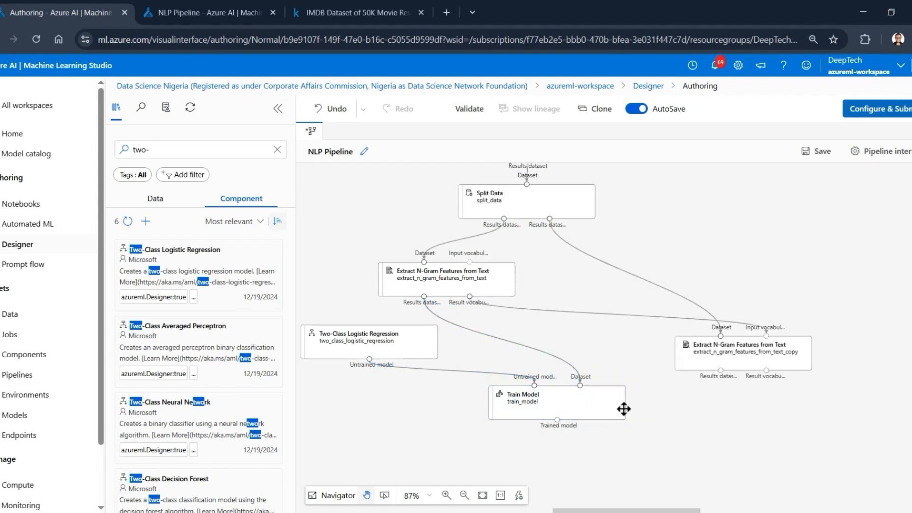
- Check the Two-Class Logistic Regression component's parameters and review the connected training branch of the pipeline
left_click(377, 338)
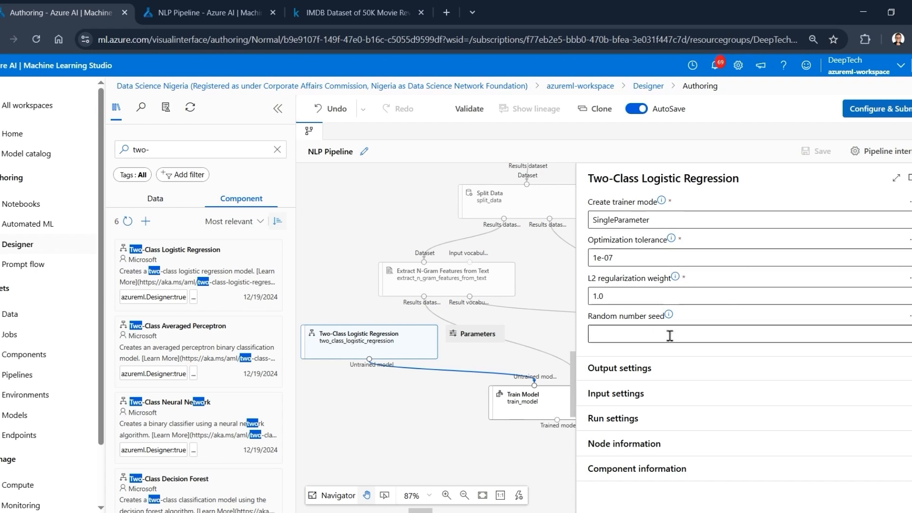
left_click(909, 177)
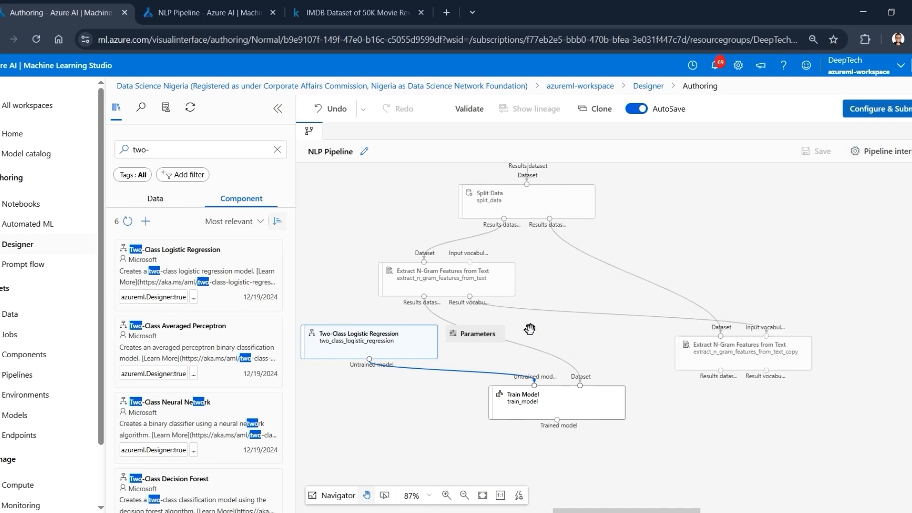
left_click_drag(444, 404, 482, 393)
left_click_drag(713, 233, 738, 231)
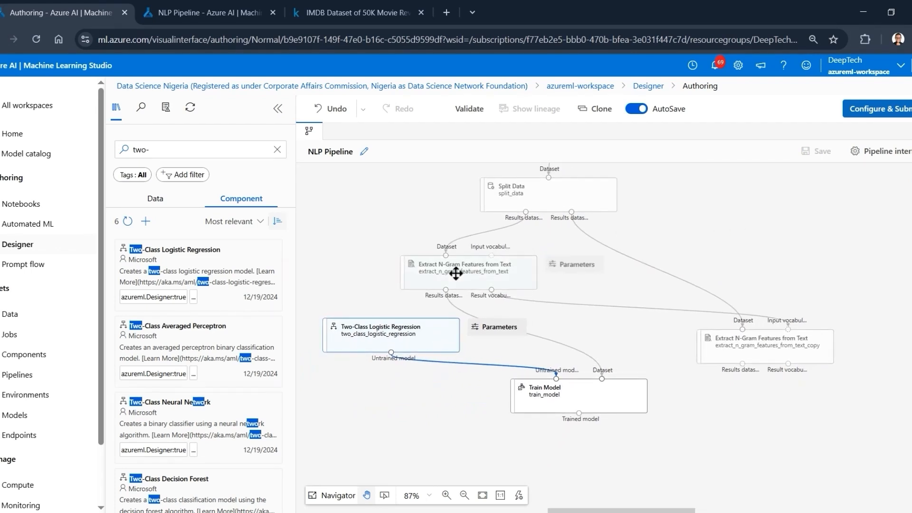
left_click_drag(601, 284, 599, 244)
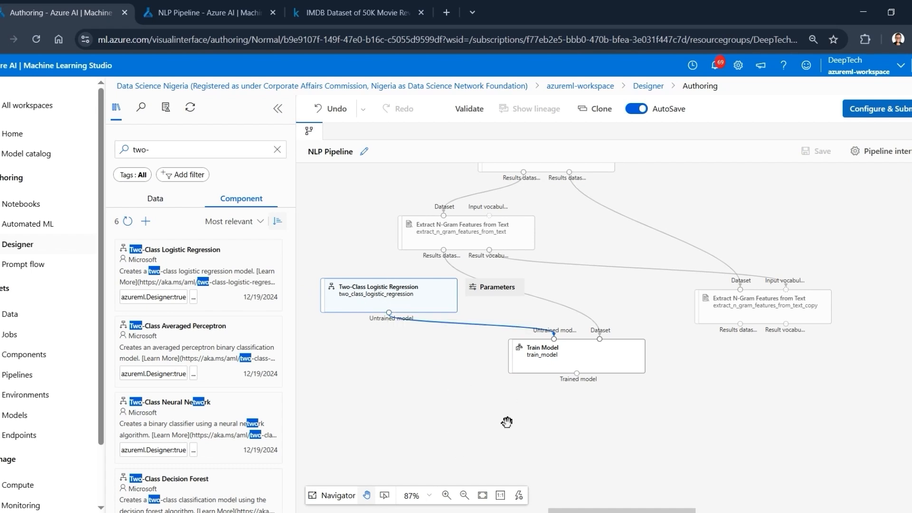
- Search the components for score and add a Score Model component below Train Model
left_click_drag(471, 434, 462, 397)
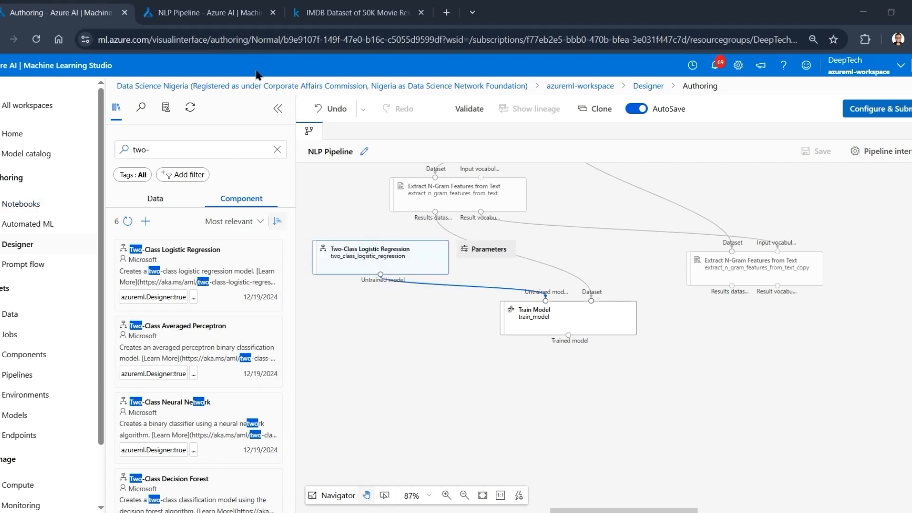
left_click(183, 150)
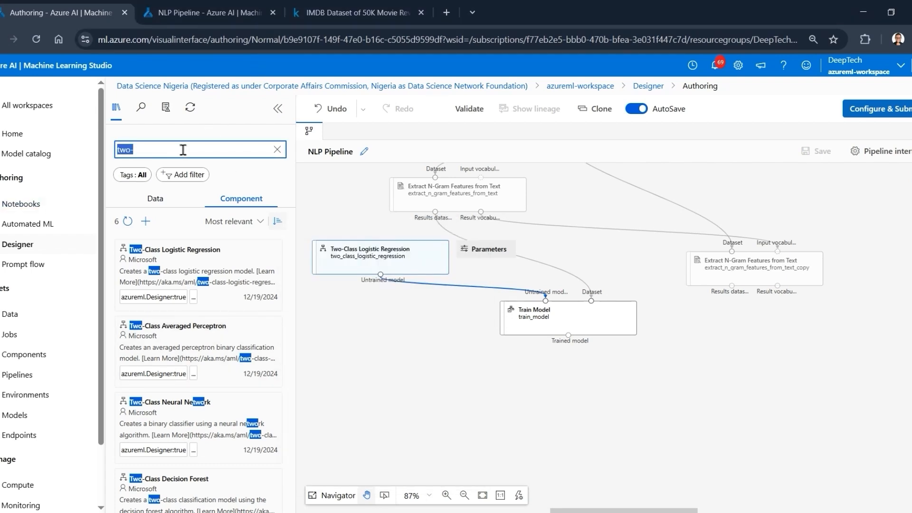
type("score")
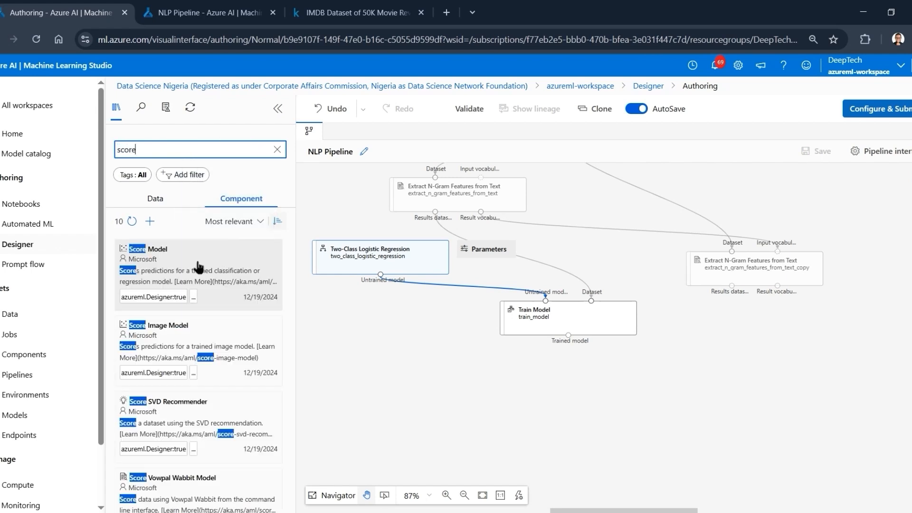
mouse_move(199, 267)
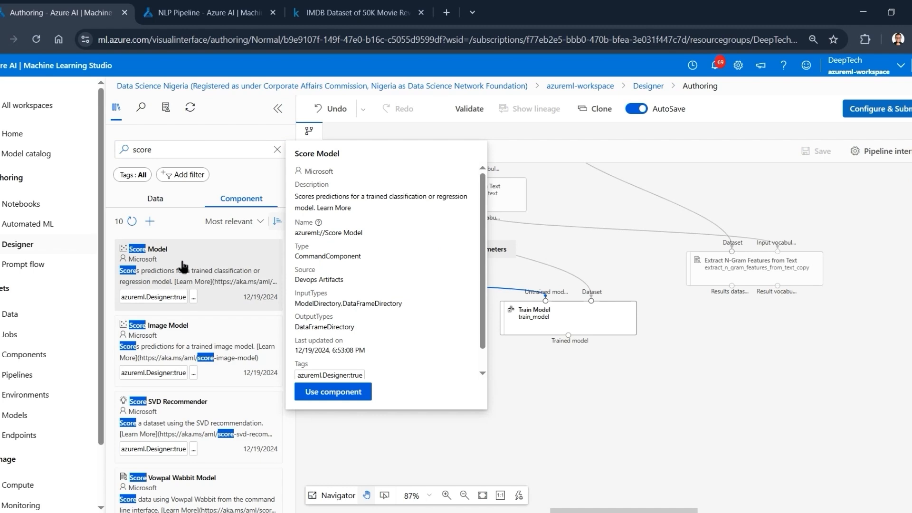
left_click_drag(180, 267, 641, 410)
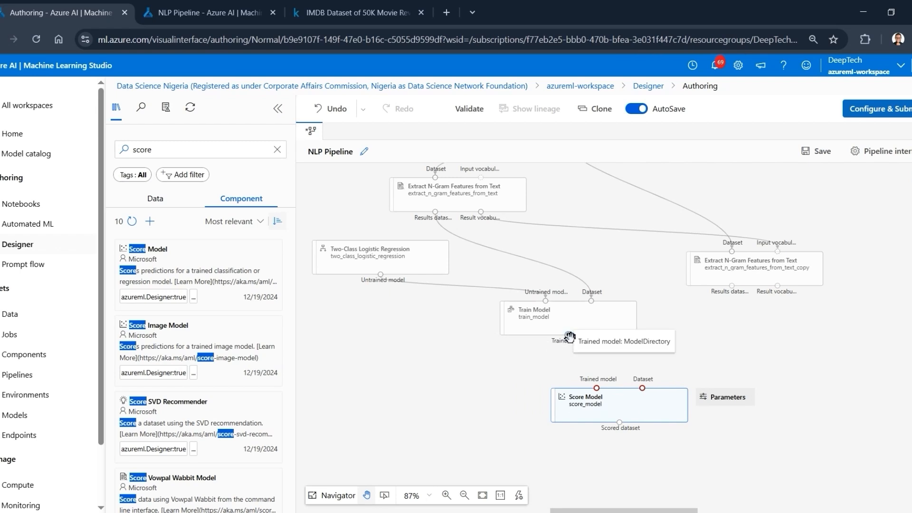
- Connect Train Model's Trained model output and the second Extract N-Gram Features from Text's Results dataset to Score Model's matching inputs
left_click_drag(569, 336, 600, 392)
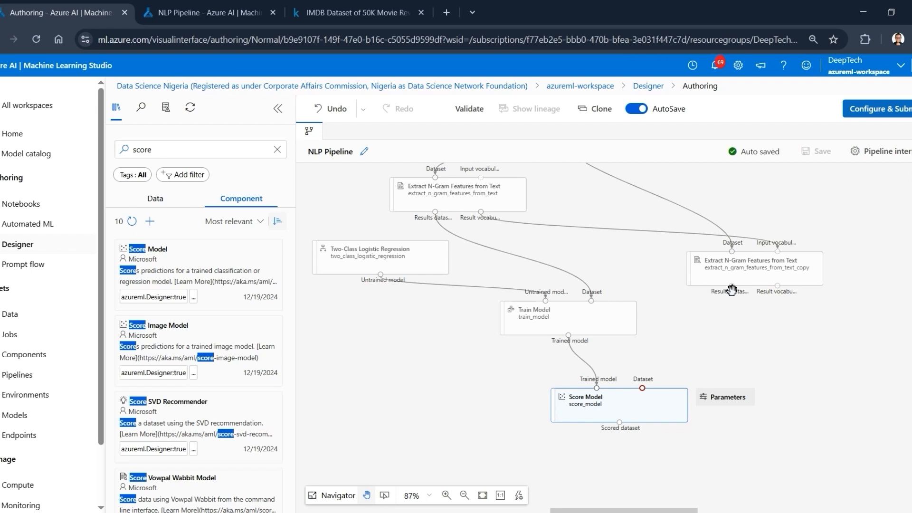
left_click_drag(635, 389, 639, 388)
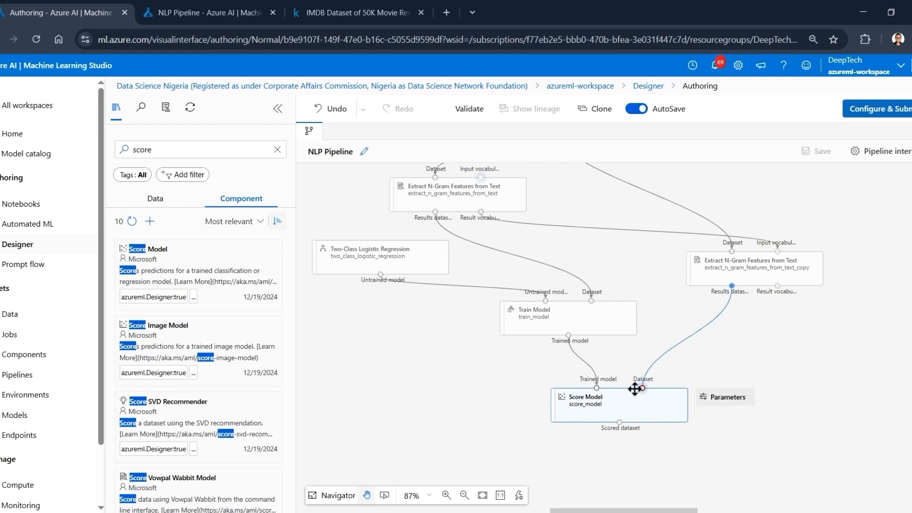
left_click(627, 406)
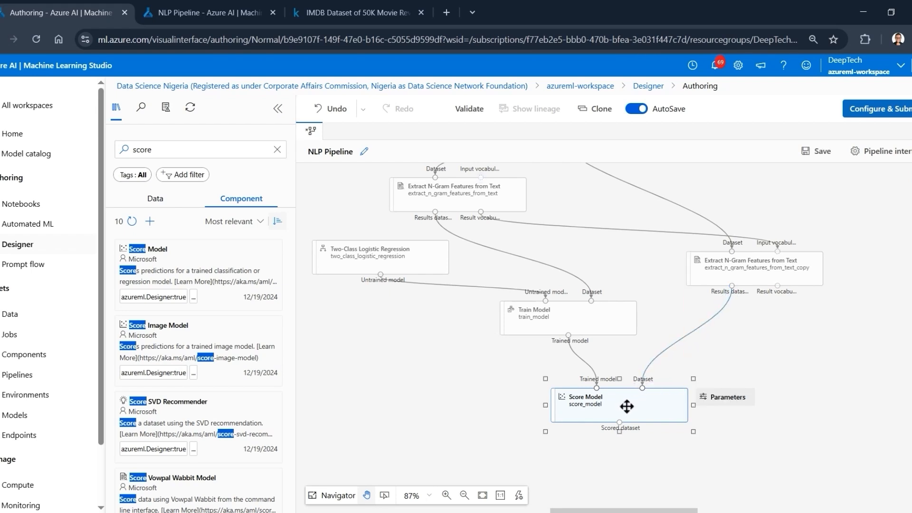
left_click(497, 396)
- Add an Evaluate Model component below Score Model and connect the Scored dataset output to its first Scored dataset input
scroll(497, 396, "down", 3)
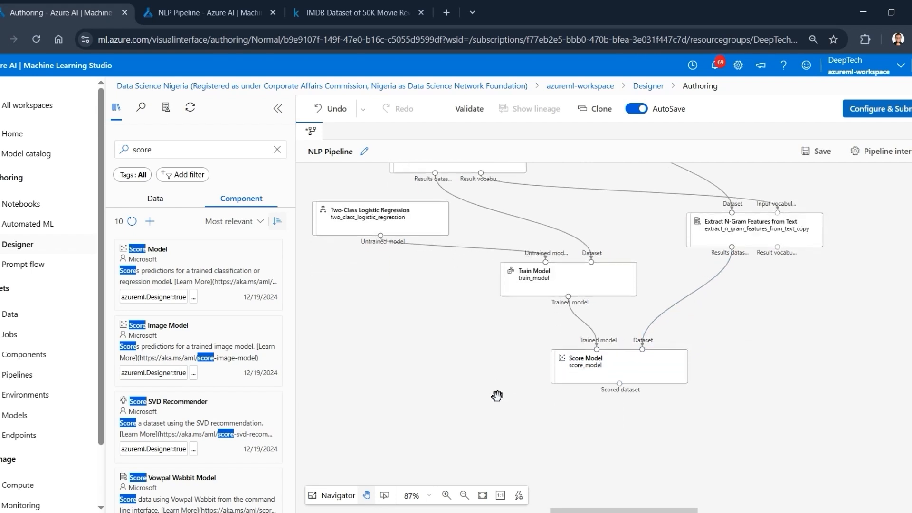
left_click(224, 151)
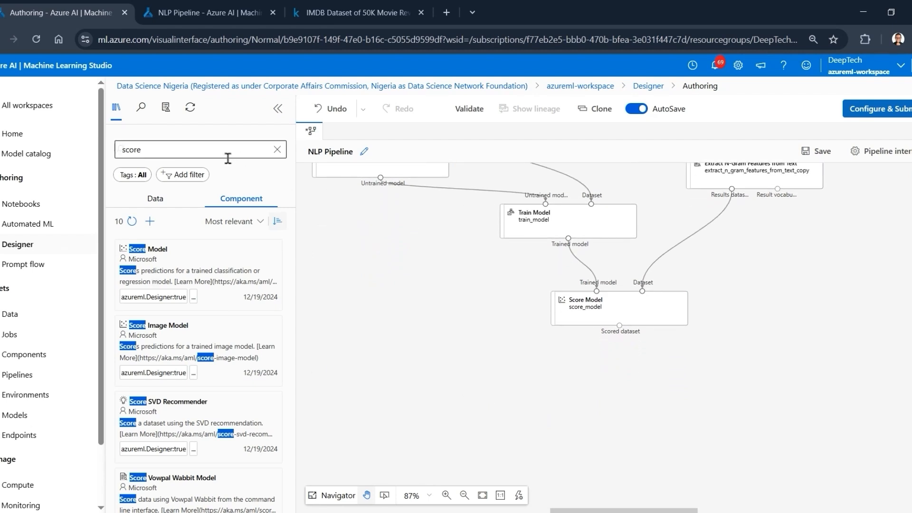
double_click(225, 152)
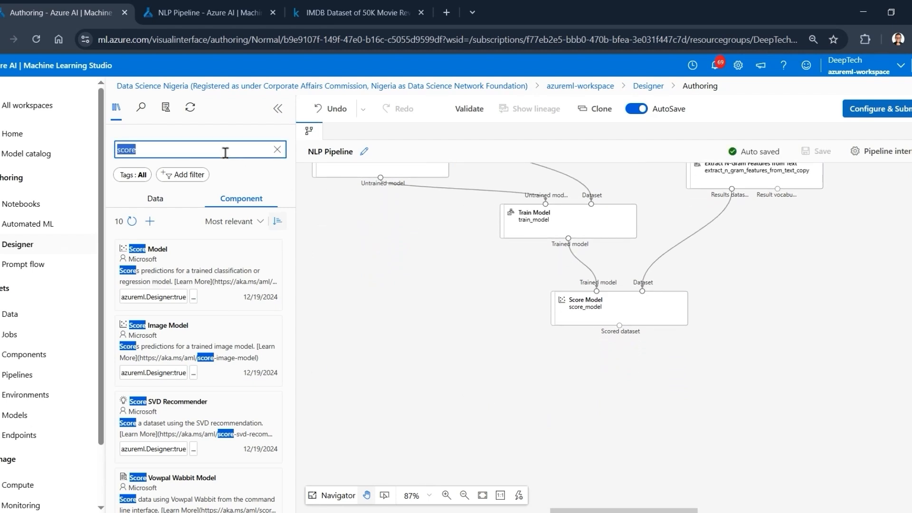
type("evalua")
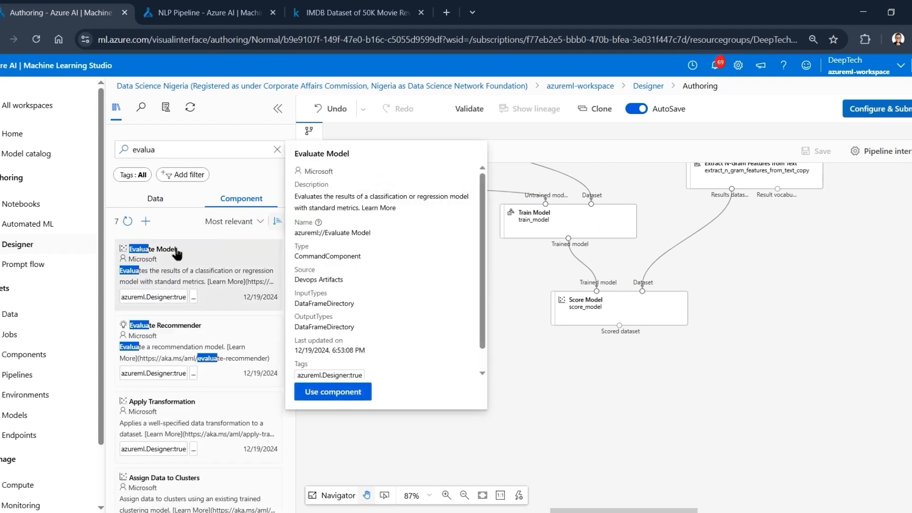
left_click_drag(153, 252, 606, 406)
left_click(620, 403)
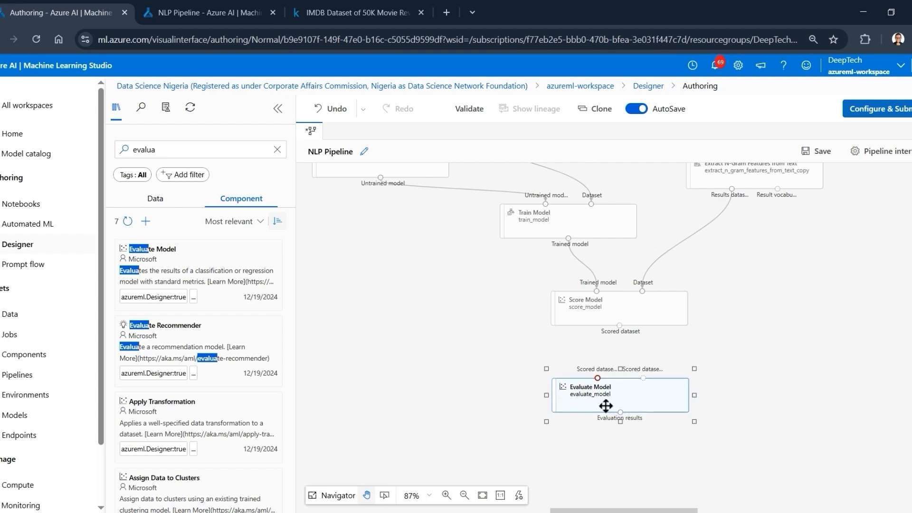
left_click_drag(623, 328, 599, 379)
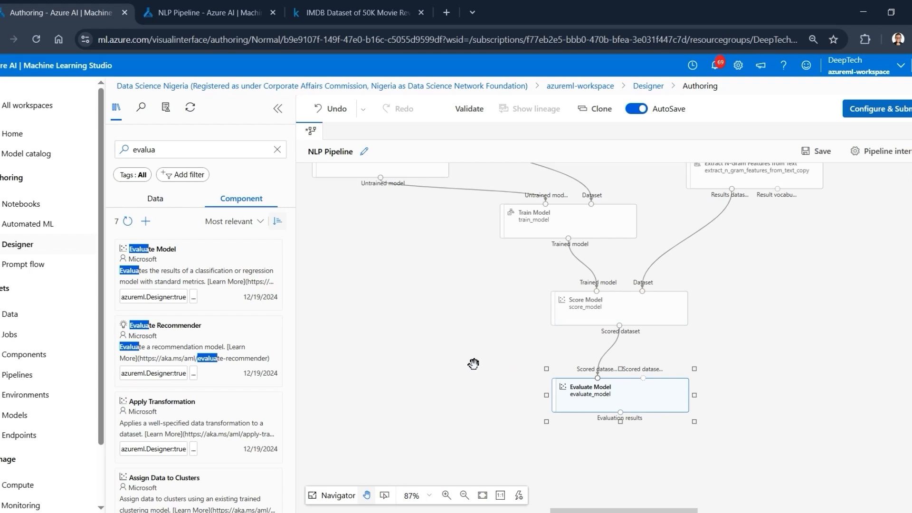
- Collapse the component library and the navigation menu so the NLP Pipeline canvas has more room
left_click(483, 496)
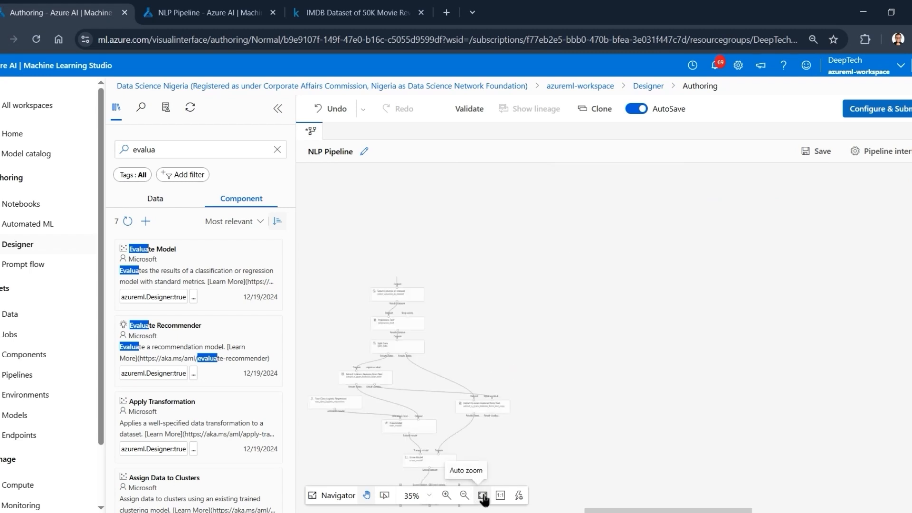
left_click_drag(511, 353, 634, 321)
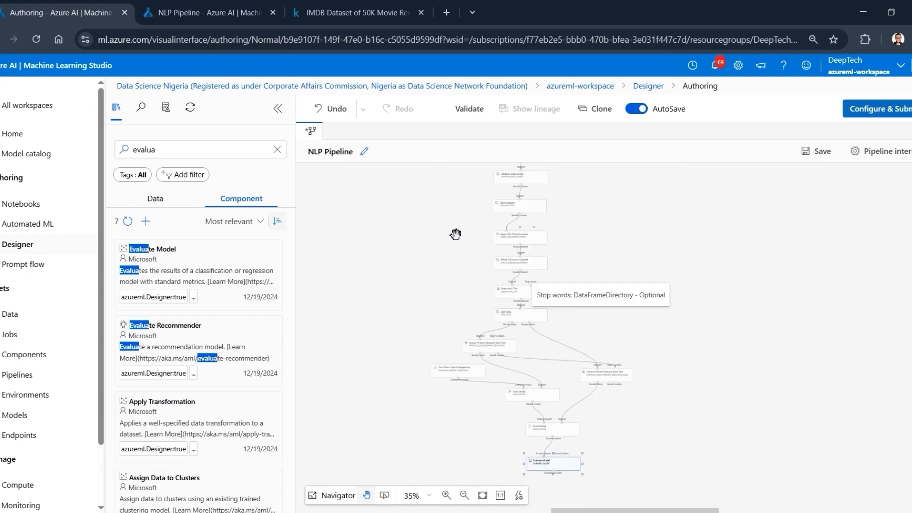
scroll(456, 234, "up", 1)
scroll(456, 234, "up", 6)
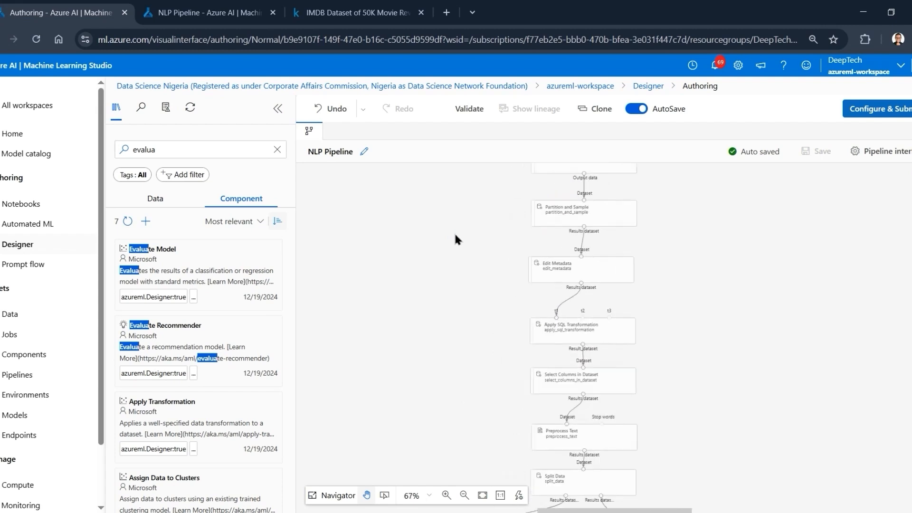
left_click(278, 109)
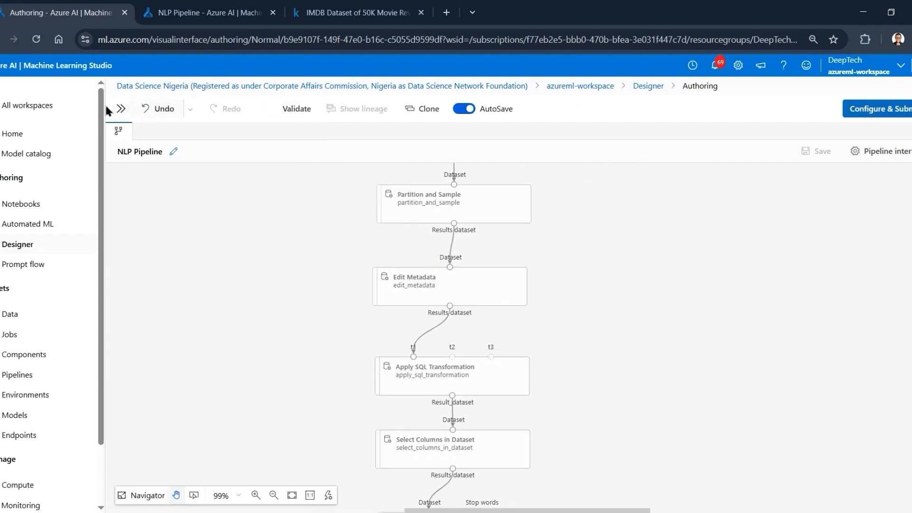
left_click(17, 107)
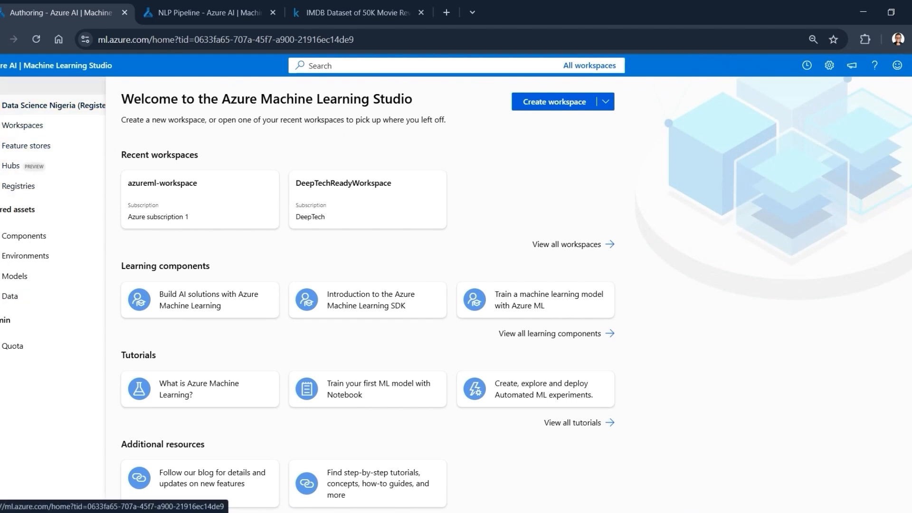
left_click(2, 86)
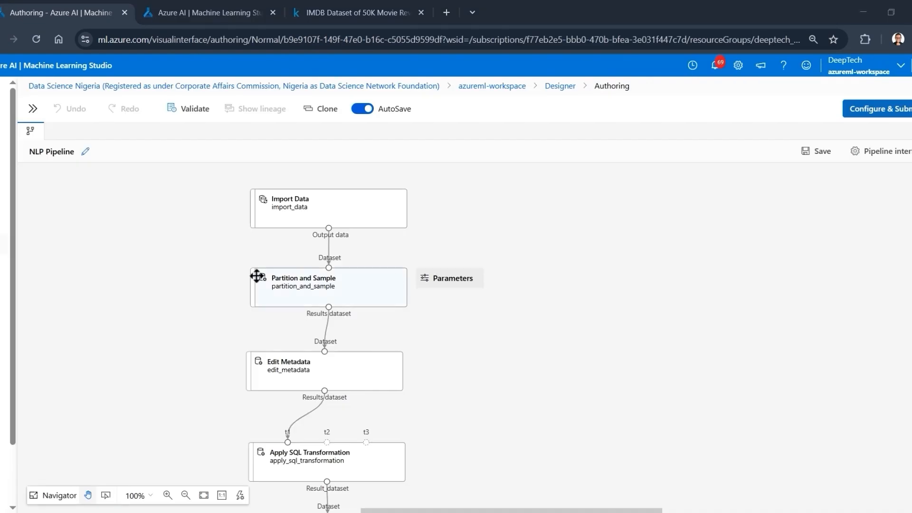
- Review the start of the pipeline from Import Data through Partition and Sample and Edit Metadata to Apply SQL Transformation
scroll(224, 311, "up", 4)
scroll(231, 314, "up", 2)
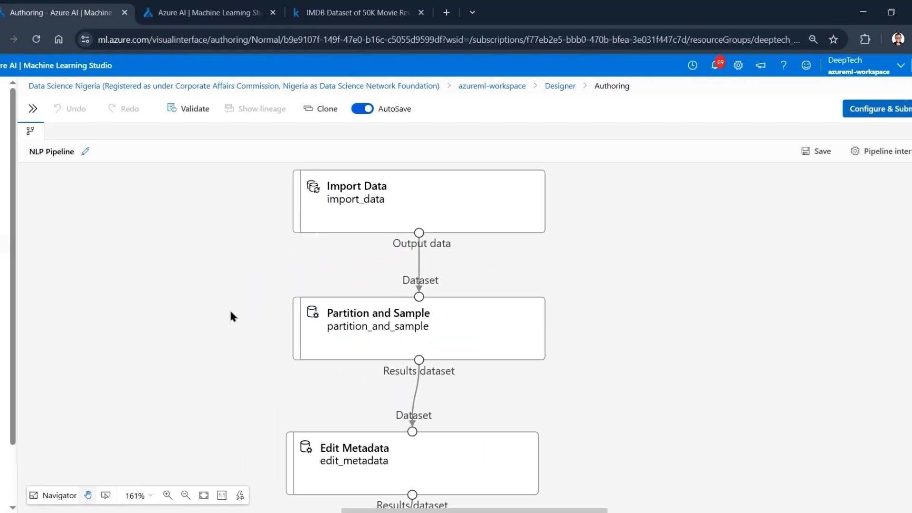
left_click_drag(232, 312, 212, 365)
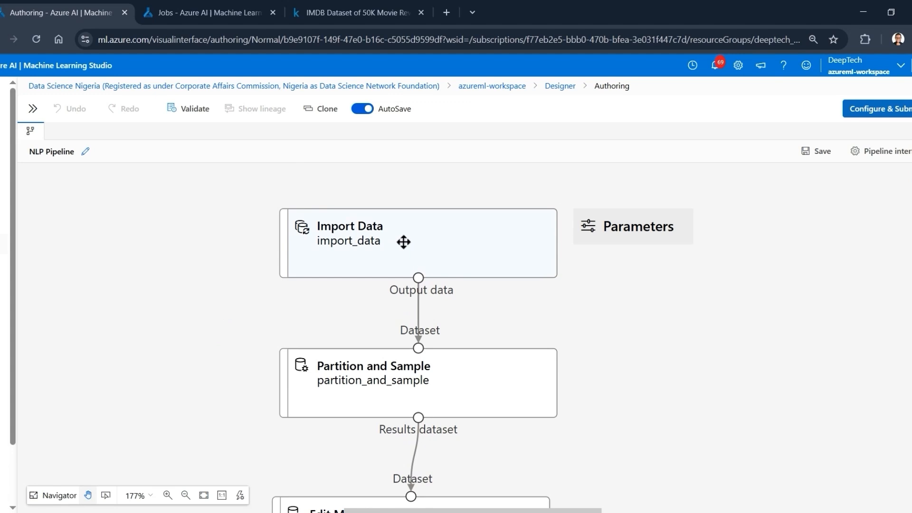
mouse_move(435, 252)
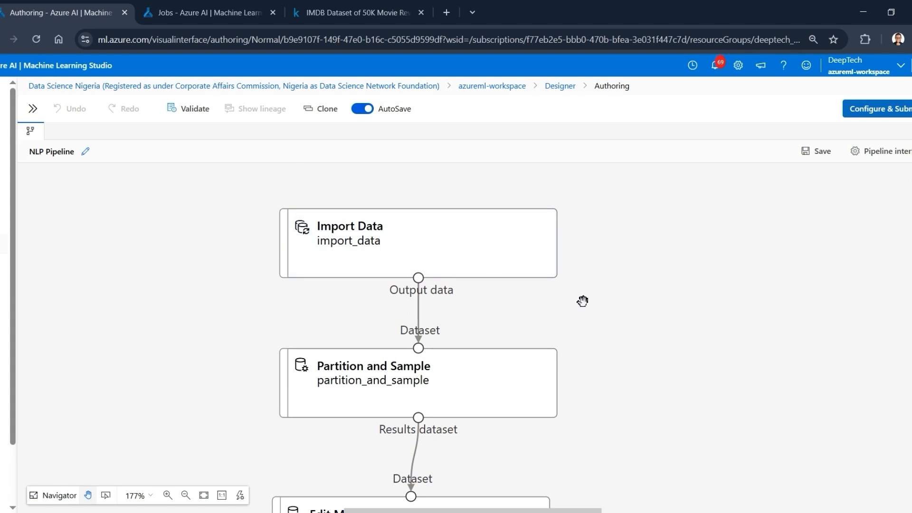
scroll(591, 304, "down", 1)
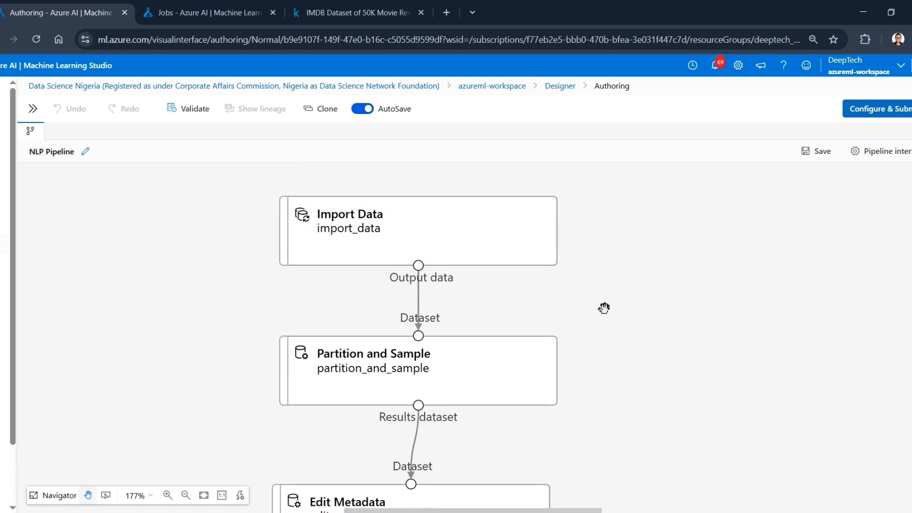
left_click_drag(621, 326, 627, 269)
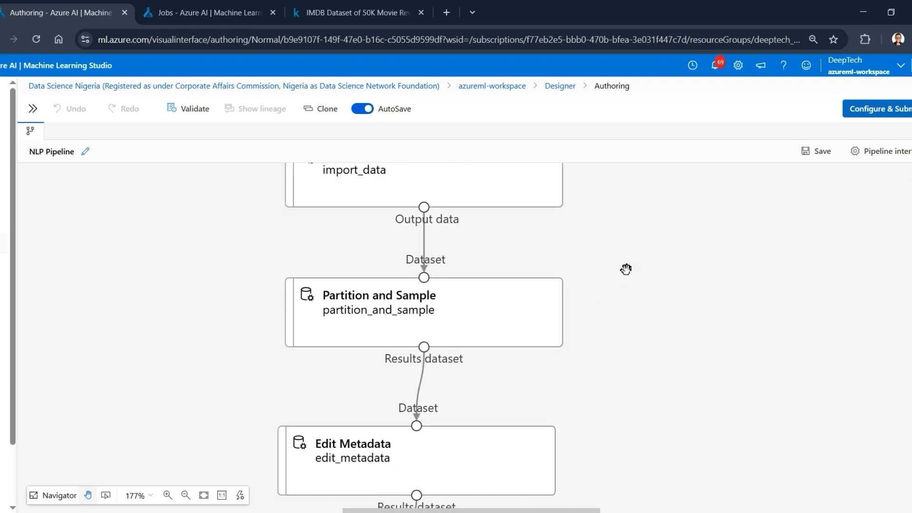
mouse_move(488, 302)
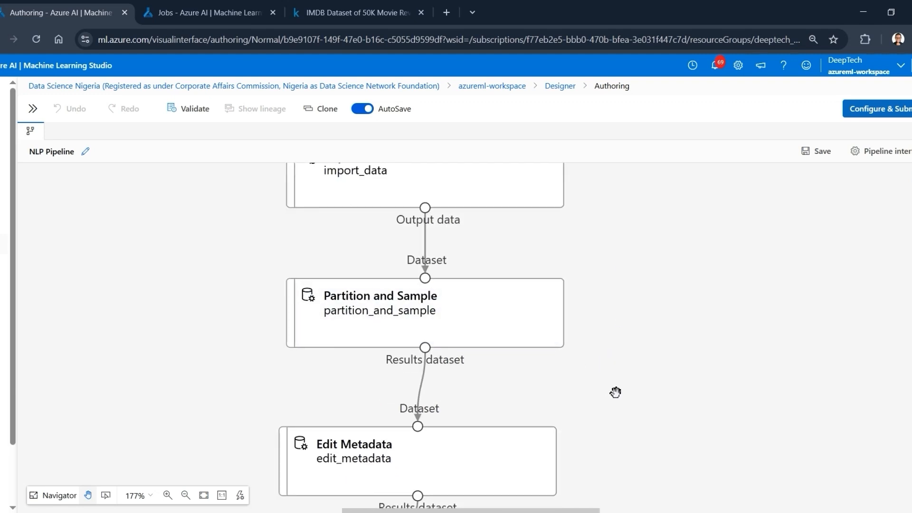
left_click_drag(615, 391, 616, 263)
mouse_move(452, 332)
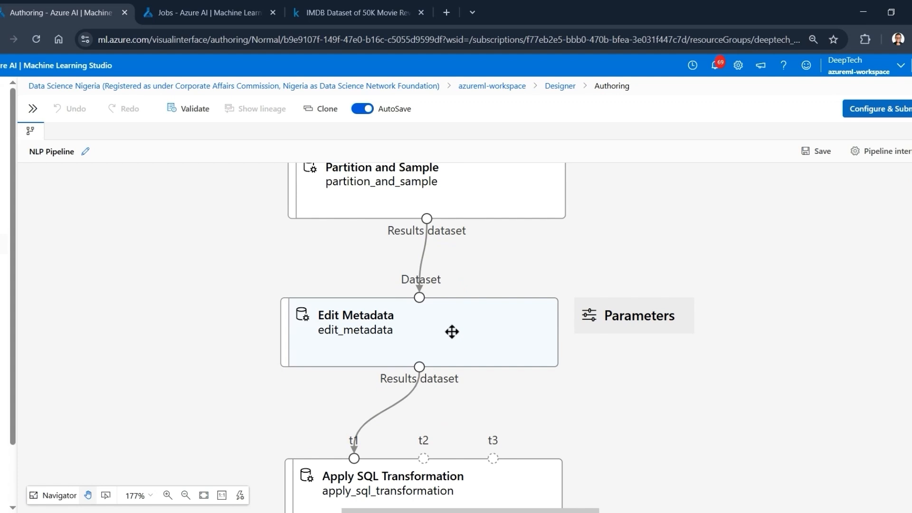
left_click_drag(605, 387, 593, 344)
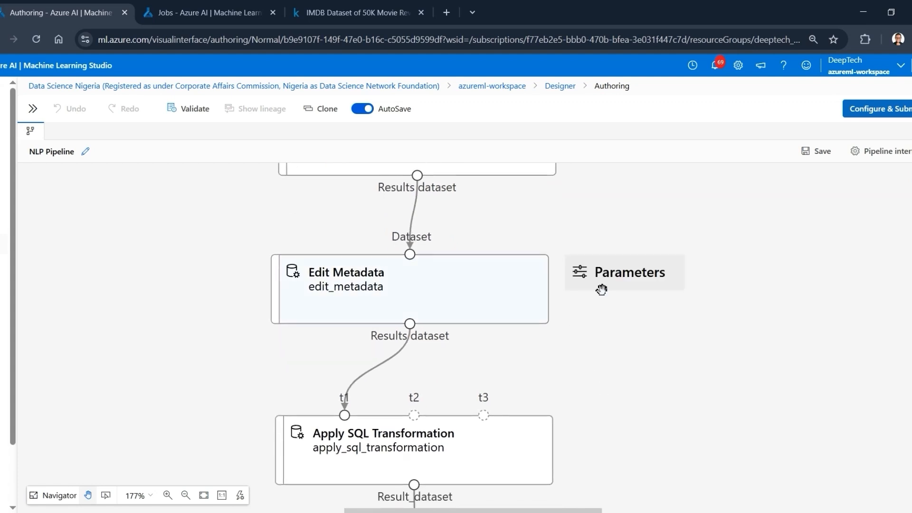
scroll(684, 308, "down", 3)
mouse_move(502, 342)
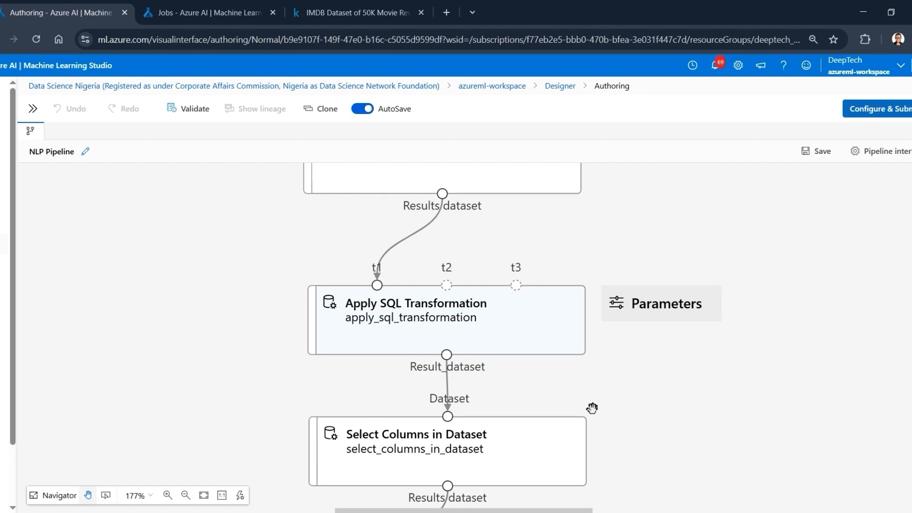
- Review the pipeline from Select Columns in Dataset through Preprocess Text and Split Data to Extract N-Gram Features from Text
scroll(690, 378, "down", 3)
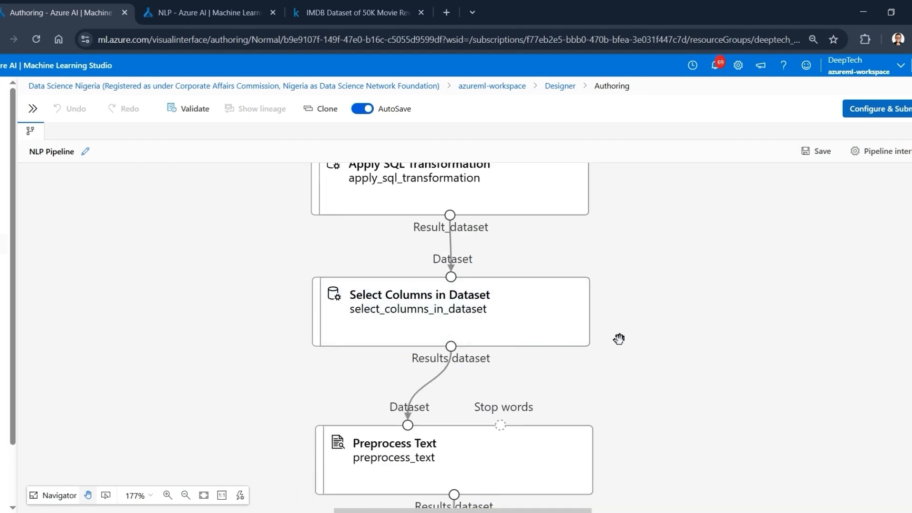
scroll(619, 339, "down", 3)
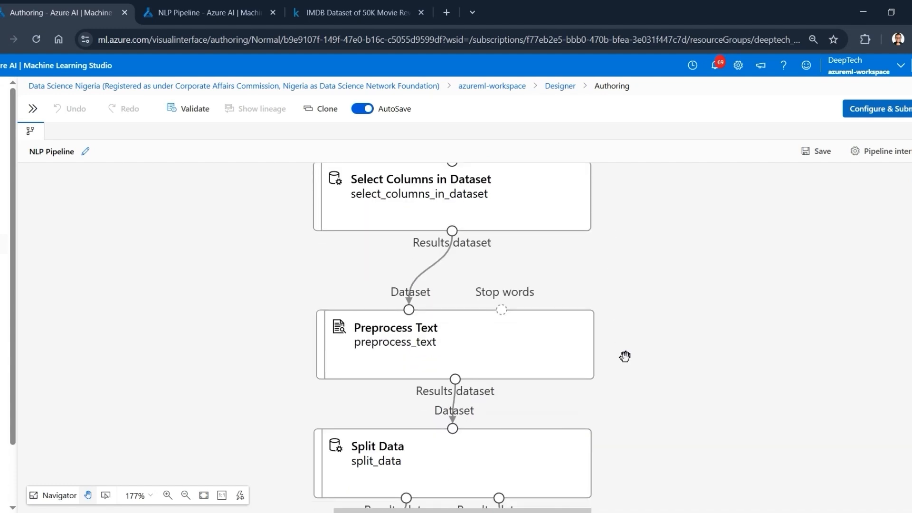
scroll(626, 356, "down", 1)
mouse_move(490, 317)
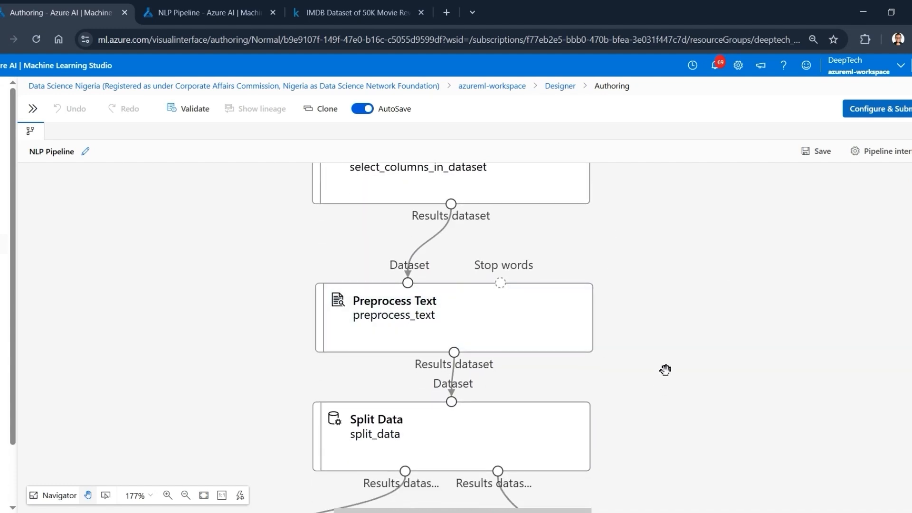
scroll(665, 370, "down", 1)
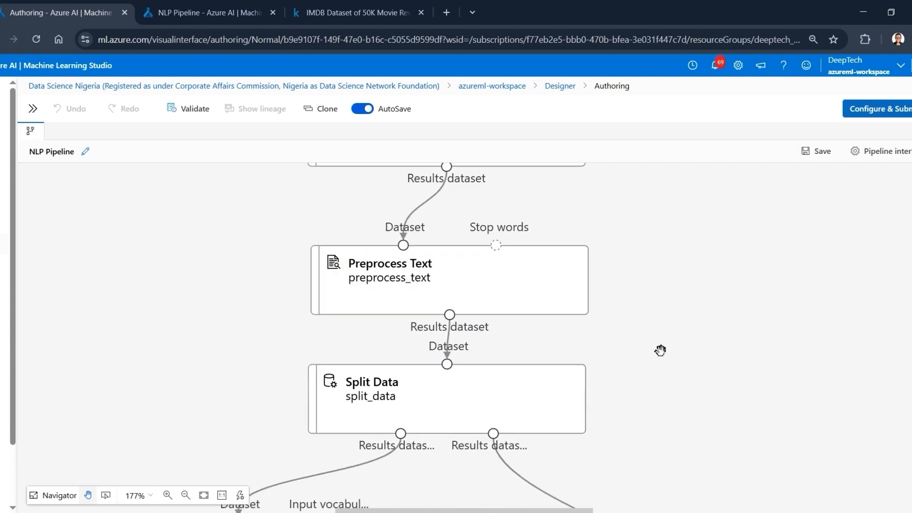
scroll(657, 356, "down", 2)
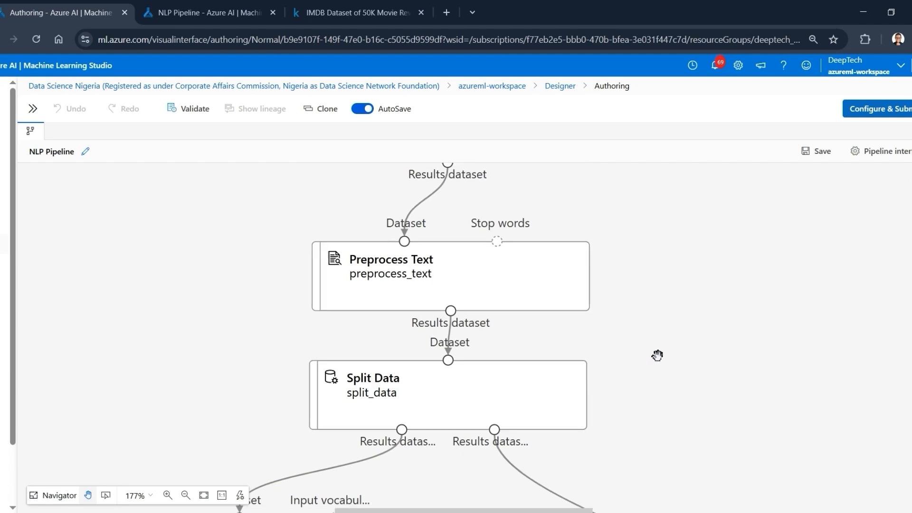
left_click_drag(669, 417, 674, 339)
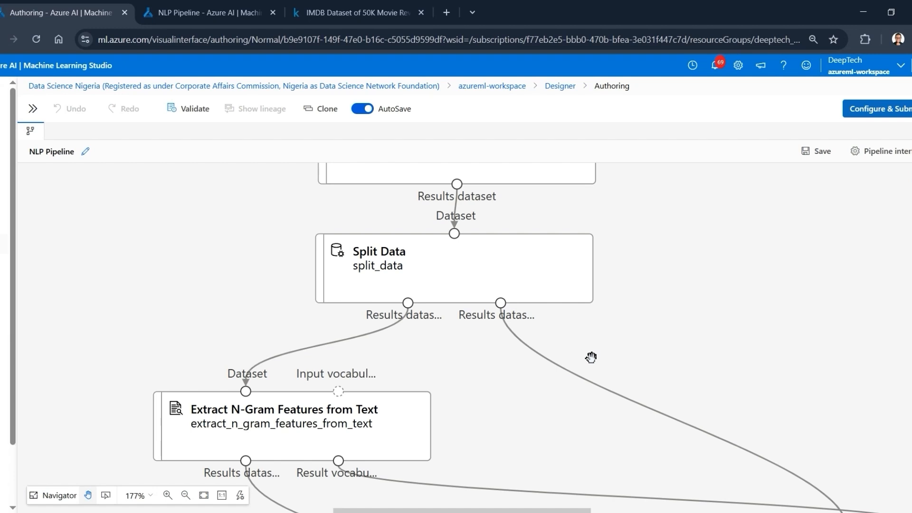
- Review how Split Data feeds both Extract N-Gram Features from Text components and how the result vocabulary passes to the copy
left_click_drag(591, 358, 578, 295)
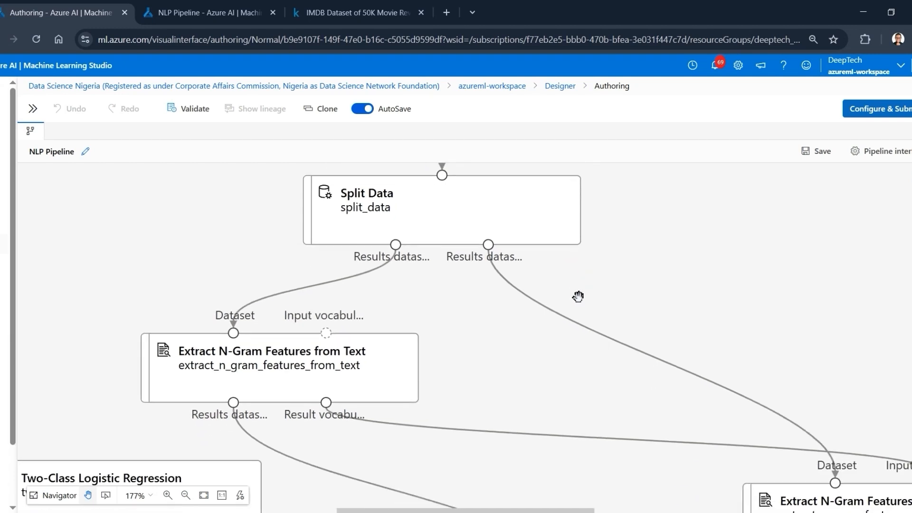
mouse_move(324, 365)
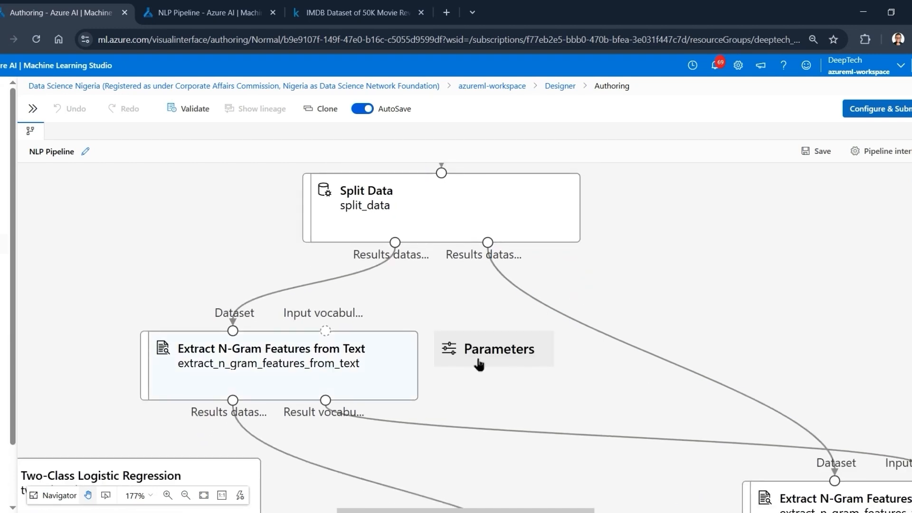
left_click_drag(658, 302, 648, 238)
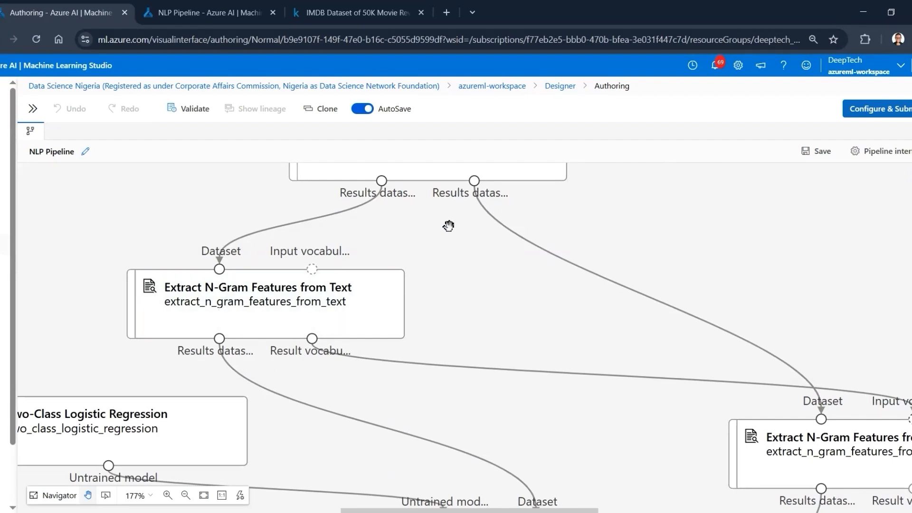
left_click_drag(426, 221, 423, 269)
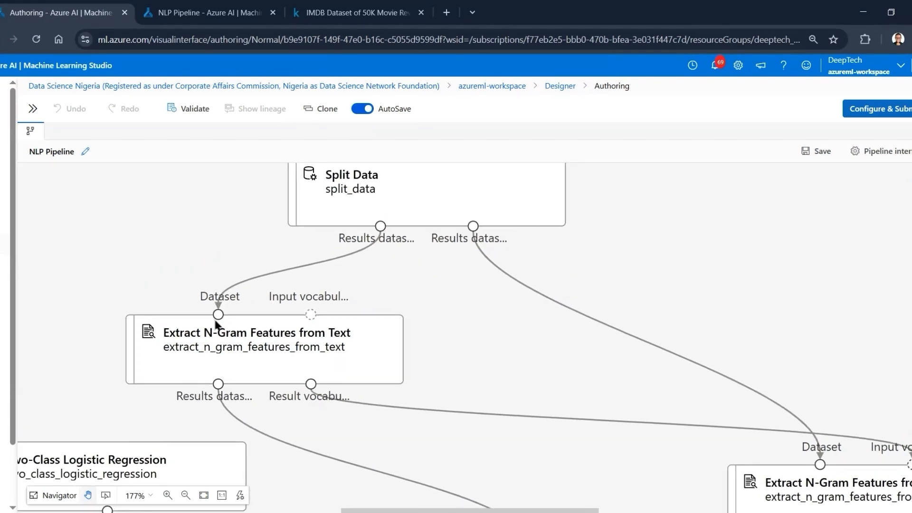
mouse_move(190, 326)
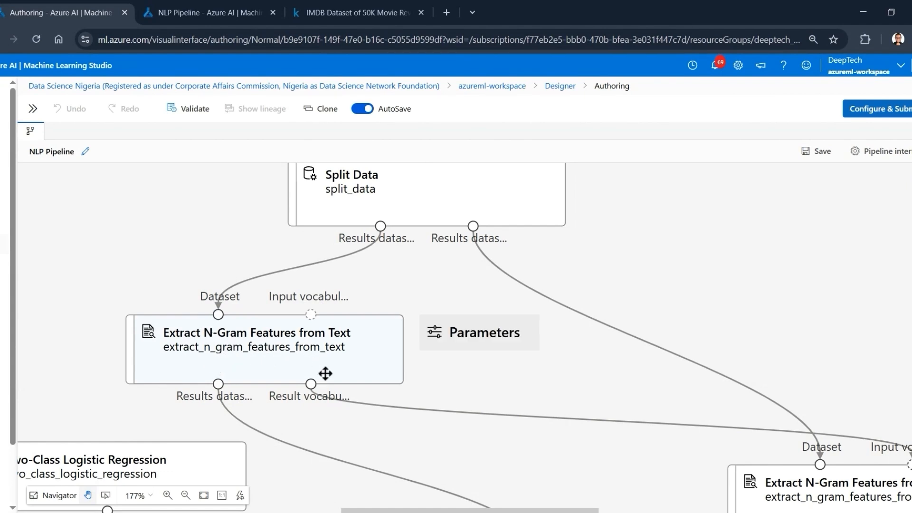
left_click_drag(546, 379, 376, 321)
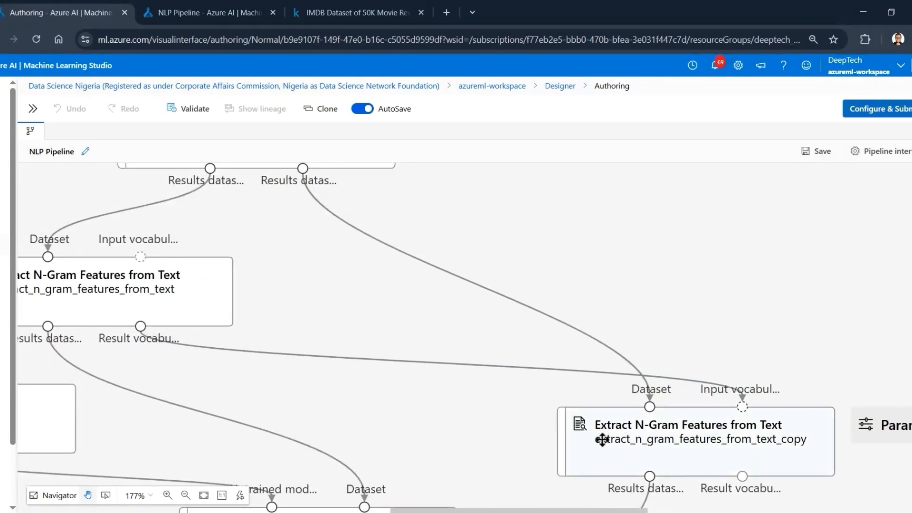
mouse_move(114, 309)
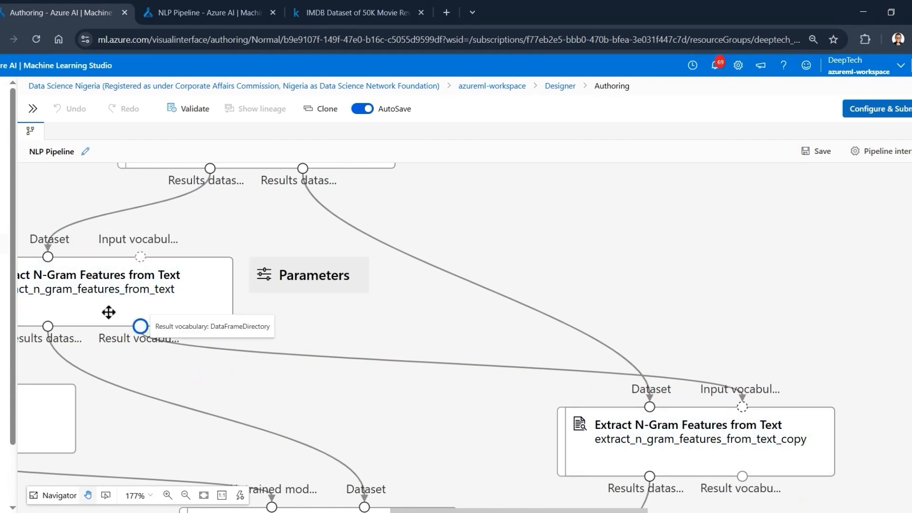
- Review the pipeline from Two-Class Logistic Regression and the N-gram results through Train Model and Score Model to Evaluate Model
left_click_drag(542, 244, 679, 227)
left_click_drag(520, 271, 526, 245)
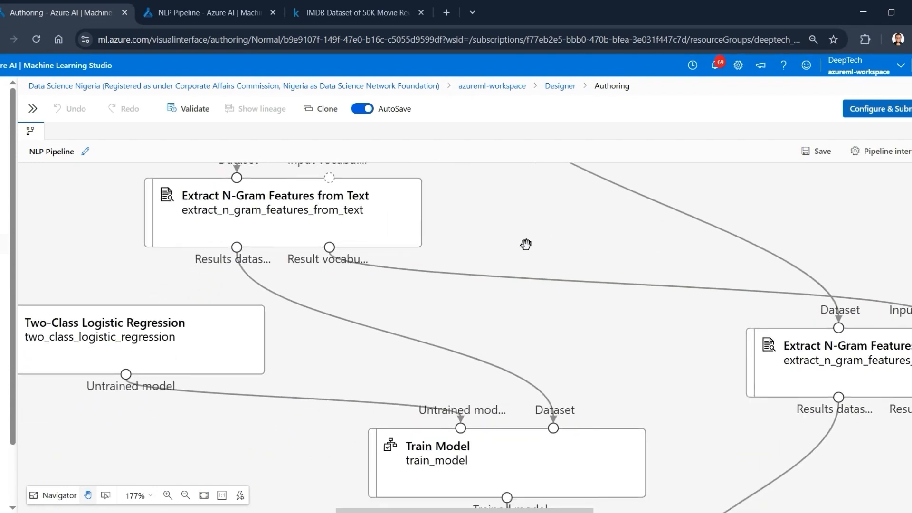
left_click_drag(473, 323, 517, 285)
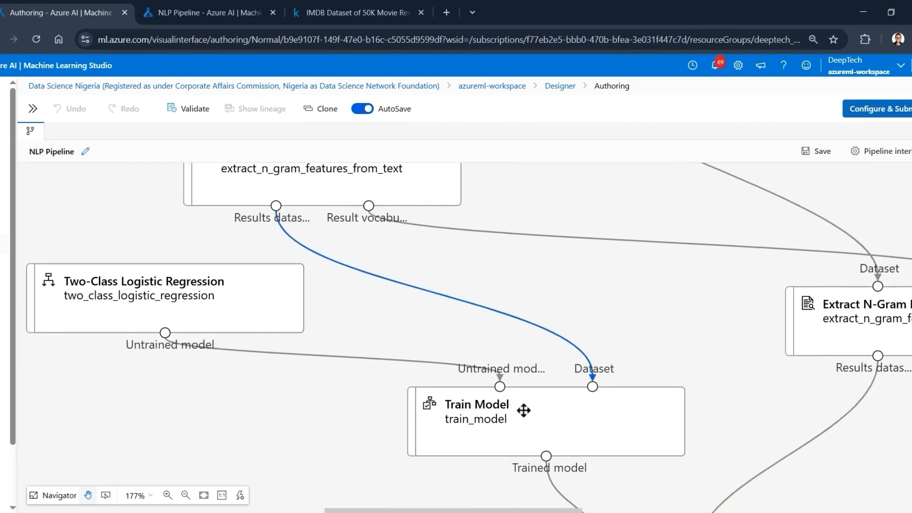
left_click_drag(230, 432, 180, 263)
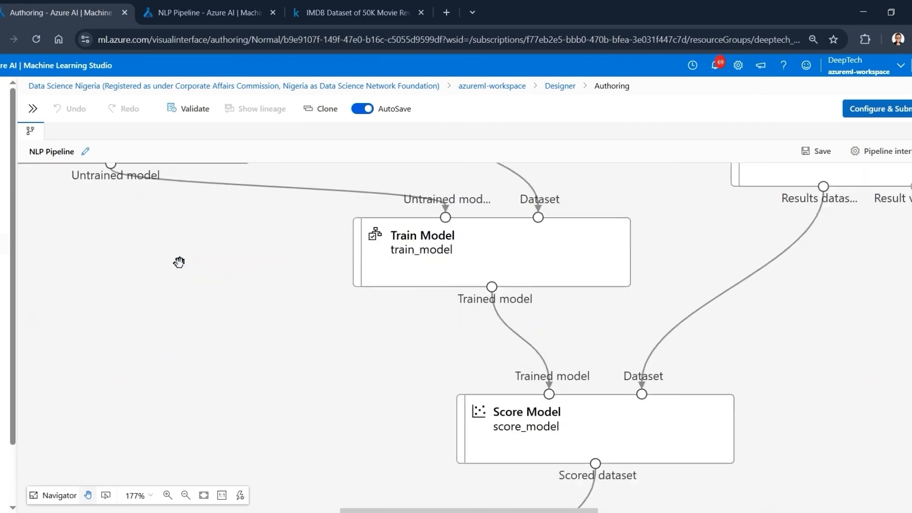
left_click_drag(354, 410, 365, 309)
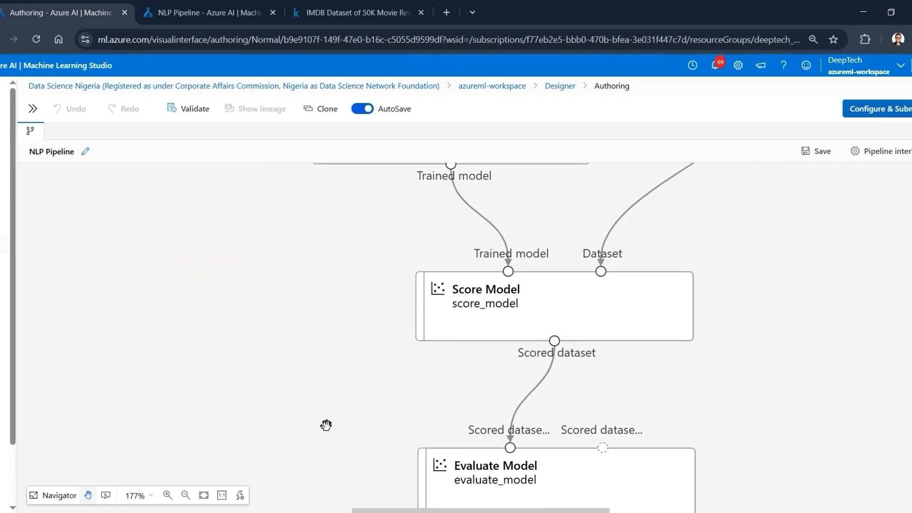
- Reset the canvas zoom to 100% and open the pipeline job setup
left_click(221, 495)
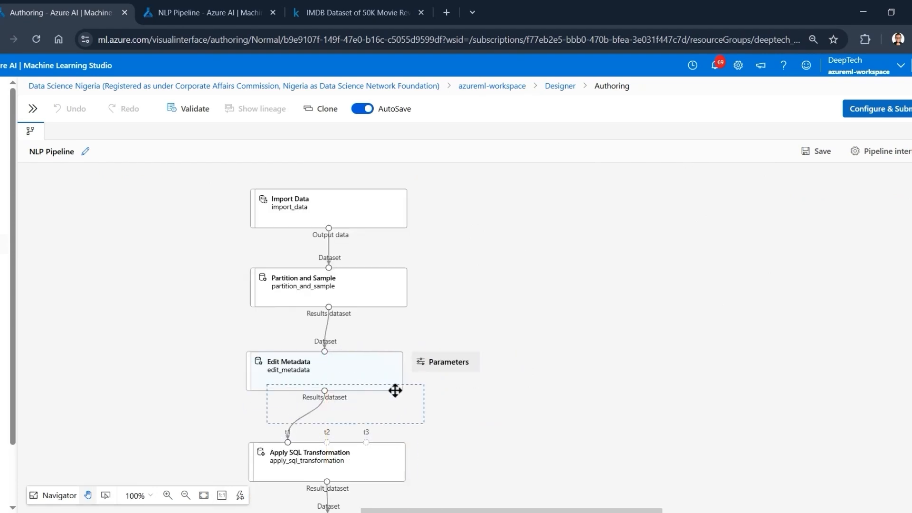
left_click_drag(395, 390, 392, 394)
key("ctrl+z")
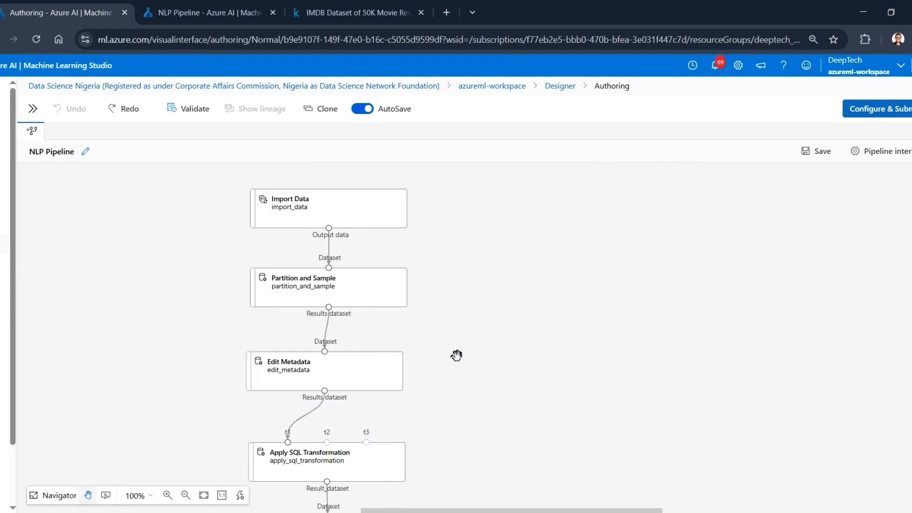
left_click_drag(485, 360, 503, 291)
left_click_drag(513, 333, 516, 340)
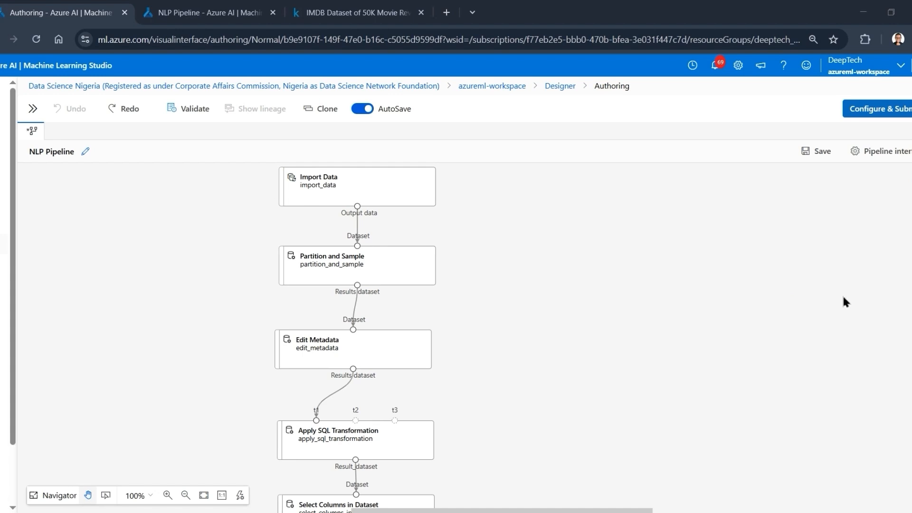
left_click(890, 110)
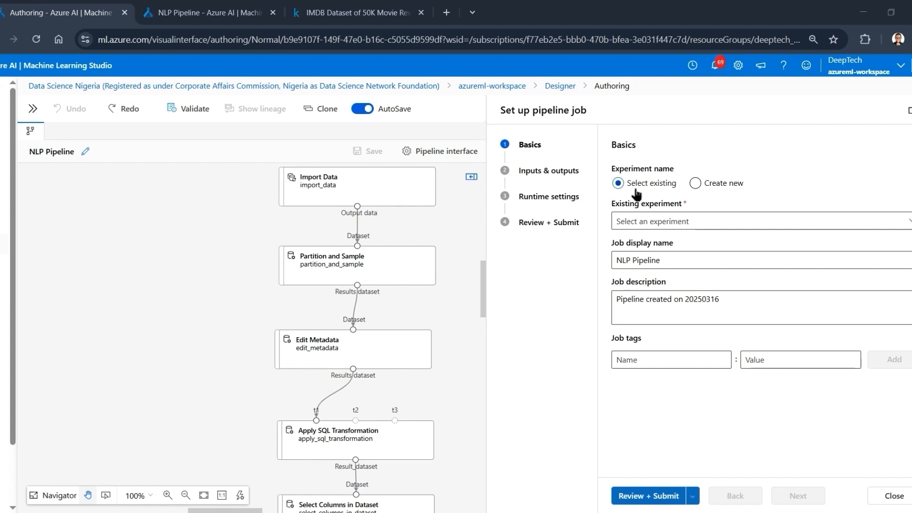
- Try to assign the job to an existing experiment by entering NLP_Pipeline_Experiment_Class as its name
left_click(645, 222)
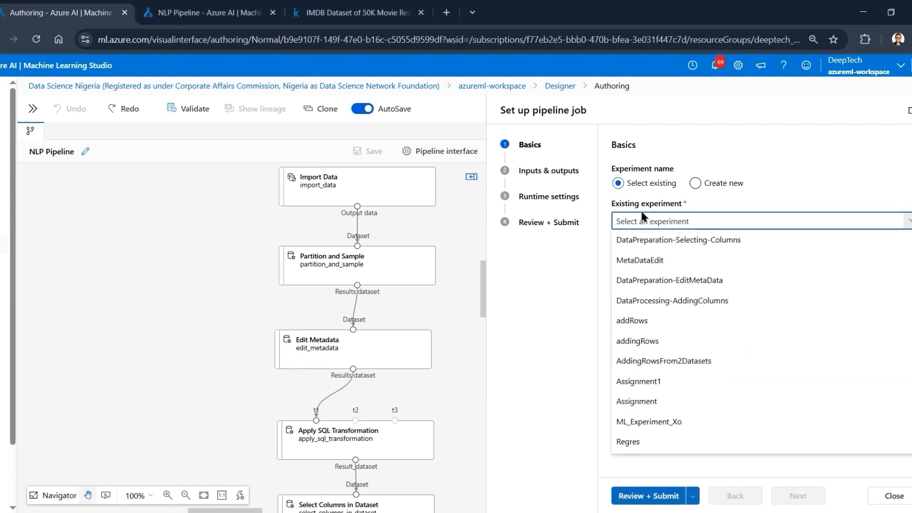
type("NLP")
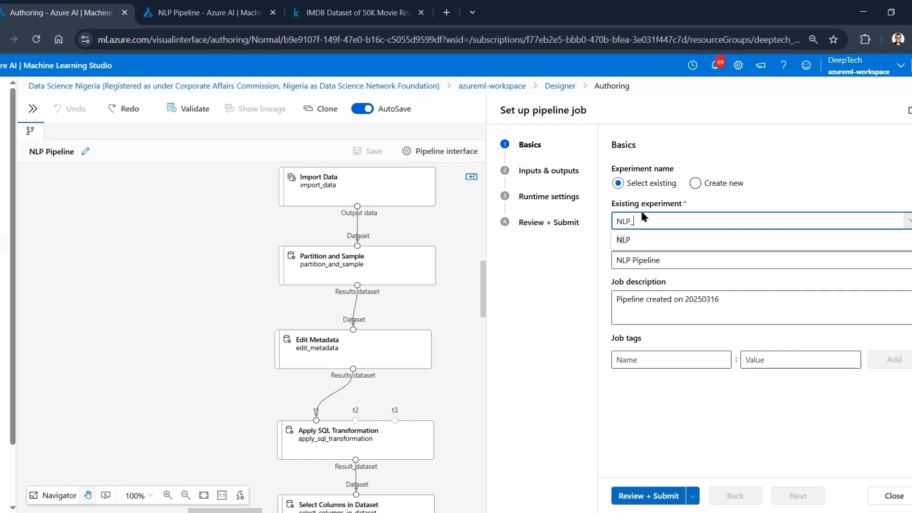
type("_P")
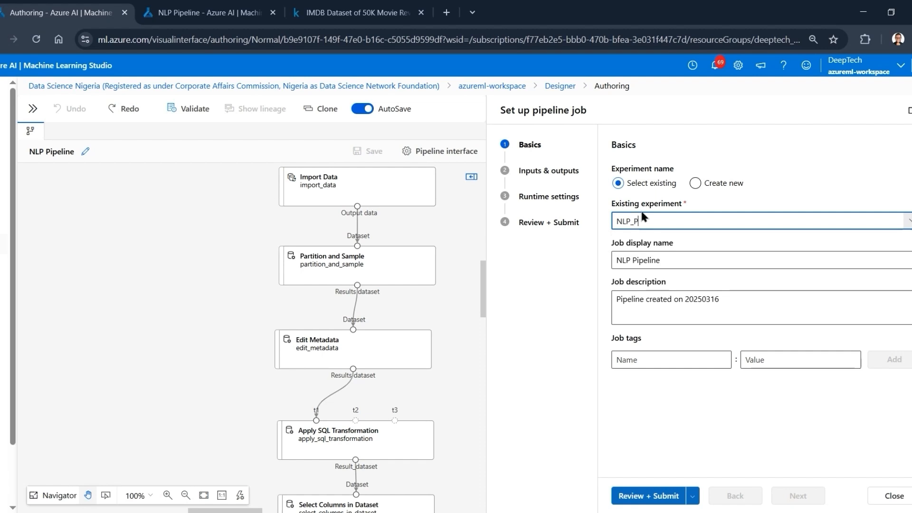
type("ipeline_Experimen")
type("t_Class")
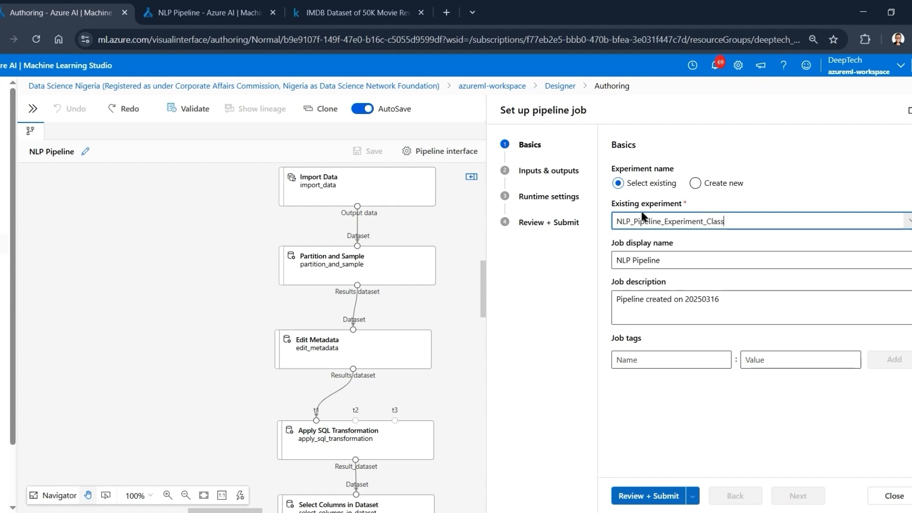
left_click(543, 175)
left_click(526, 146)
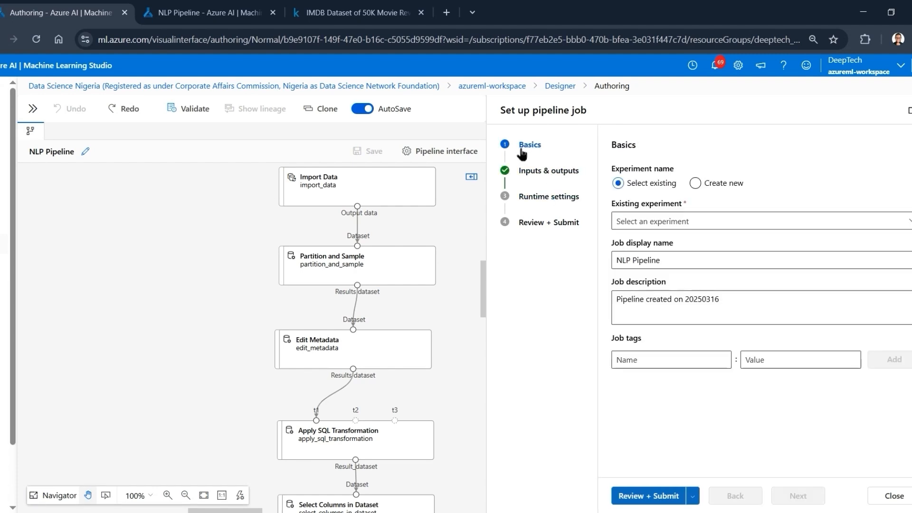
- Try to enter NLP_Pipeline_Exp as the existing experiment for the pipeline job
left_click(646, 221)
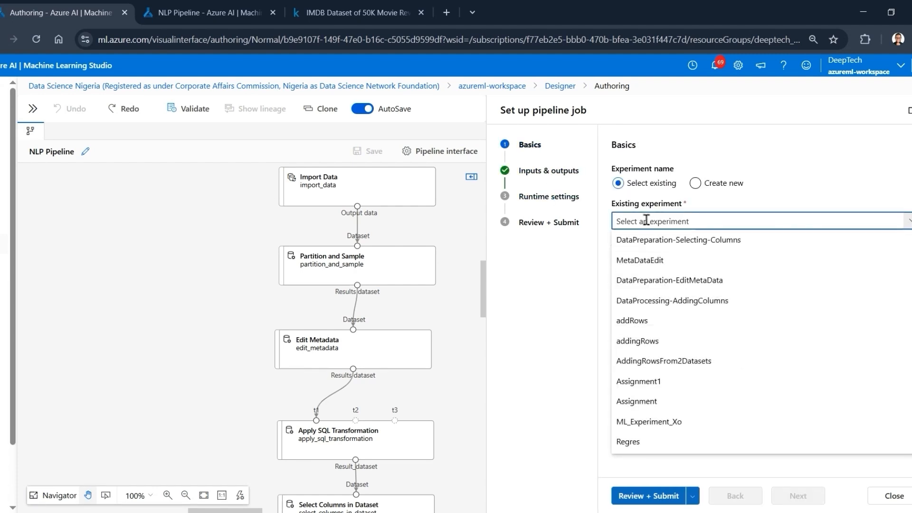
type("NL")
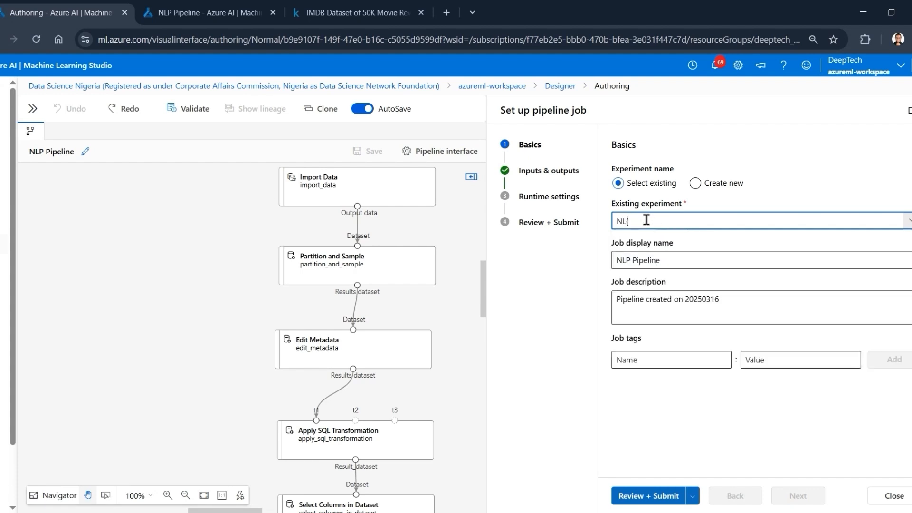
type("P ")
type("Pipeline_Exp")
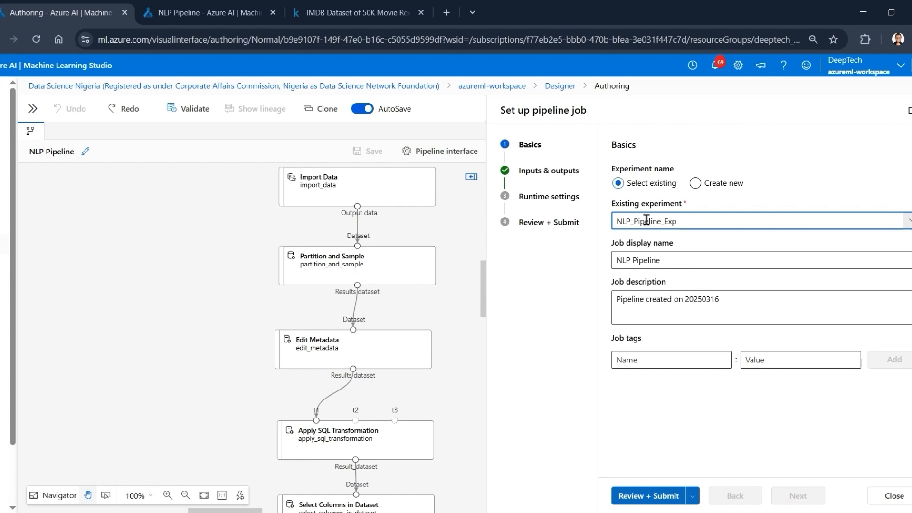
key("Return")
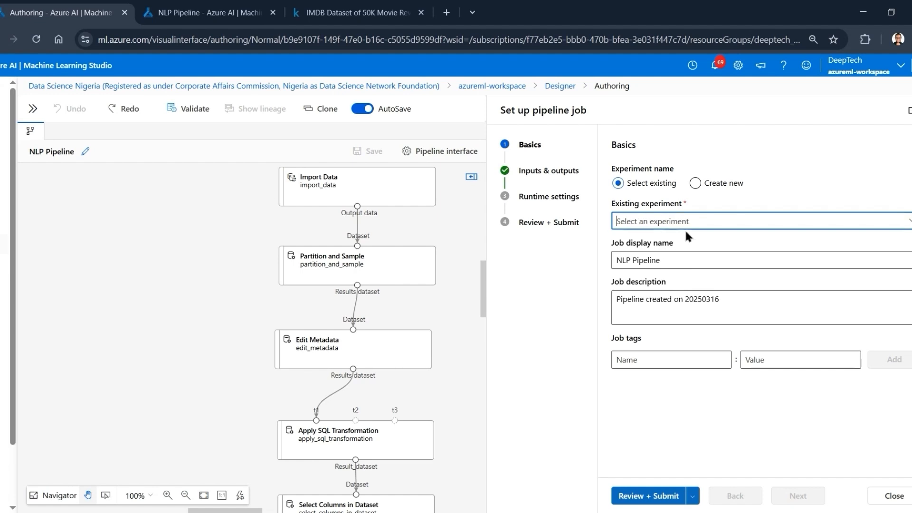
- Choose to create a new experiment for the job and name it NLP_Pipeline_Exp
left_click(686, 221)
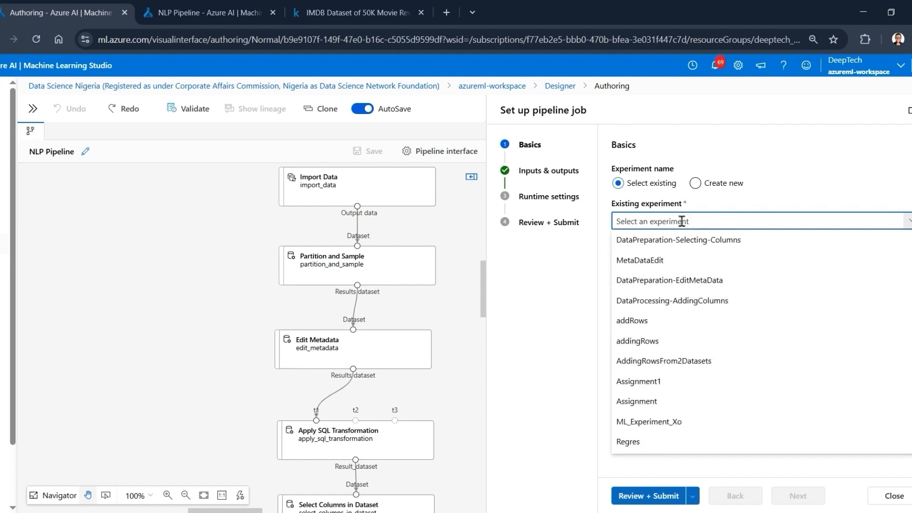
left_click(695, 183)
left_click(647, 223)
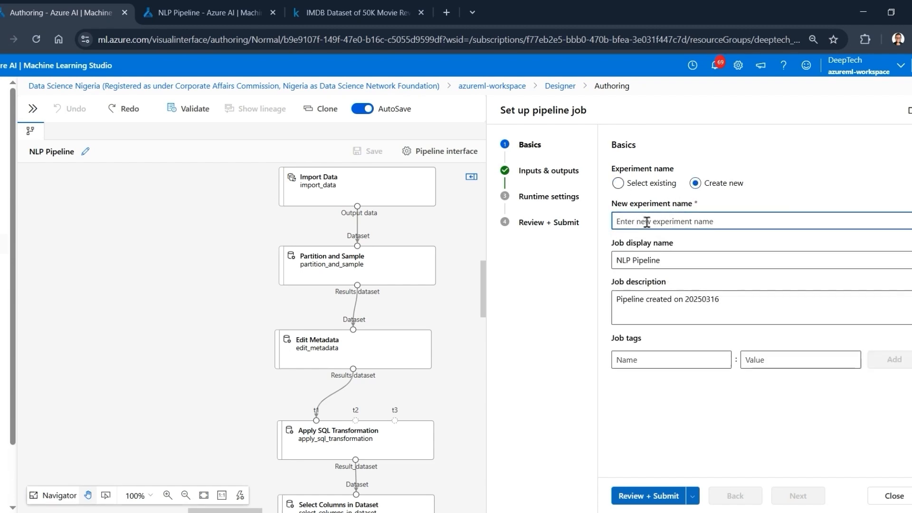
type("NLP")
key("BackSpace")
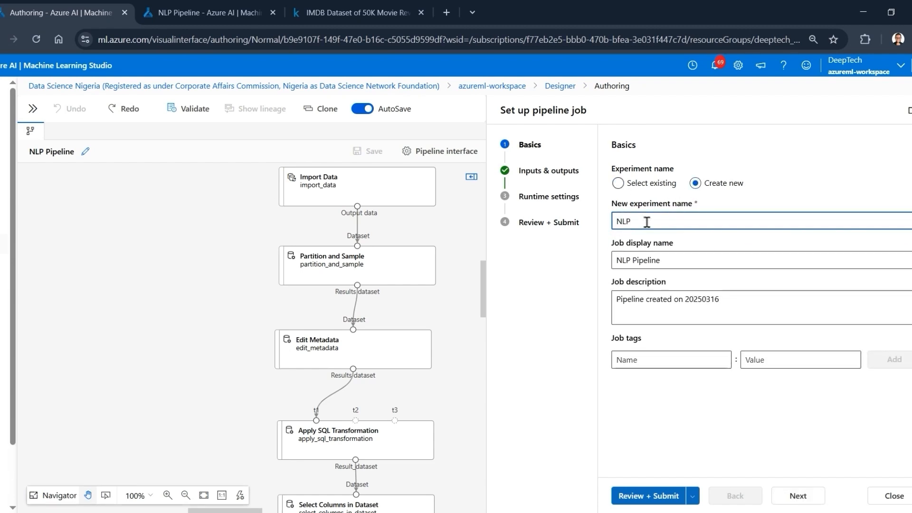
type("_Pipeline_Exp")
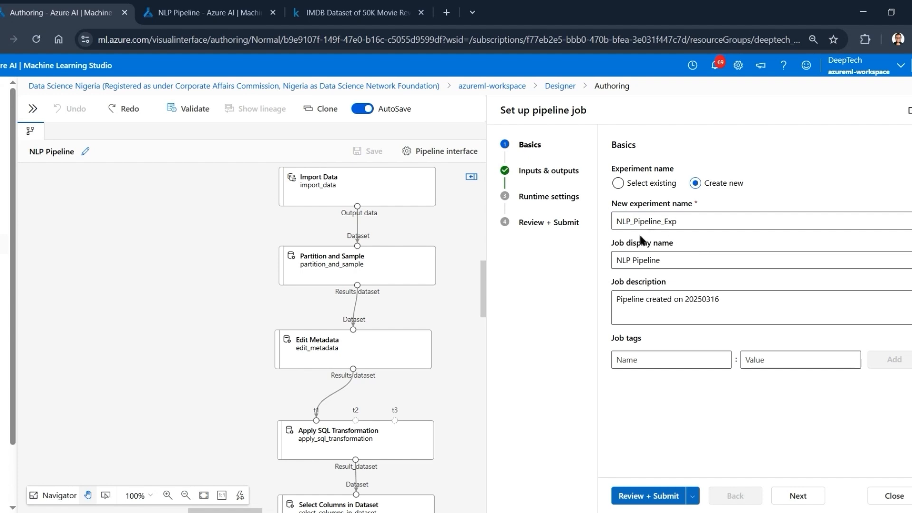
- Change the job display name to NLP Pipeline Tutorial
left_click(670, 267)
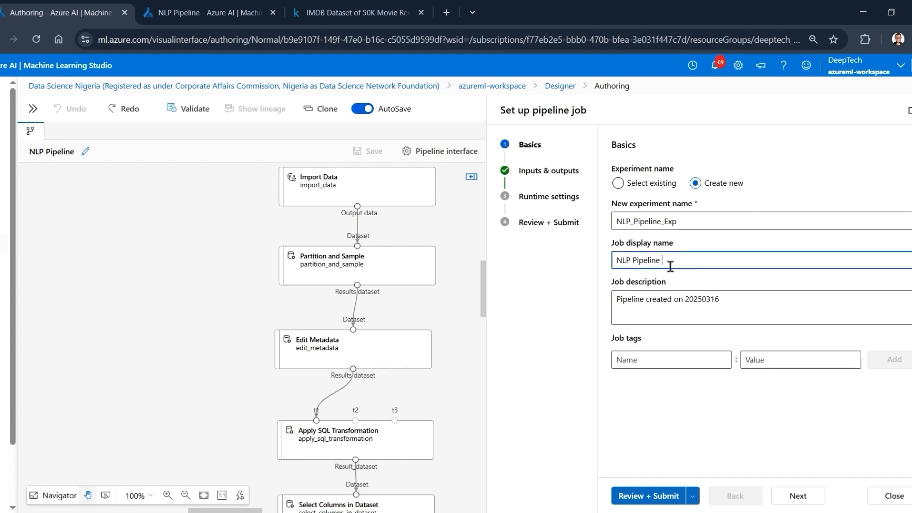
type("Tutorial")
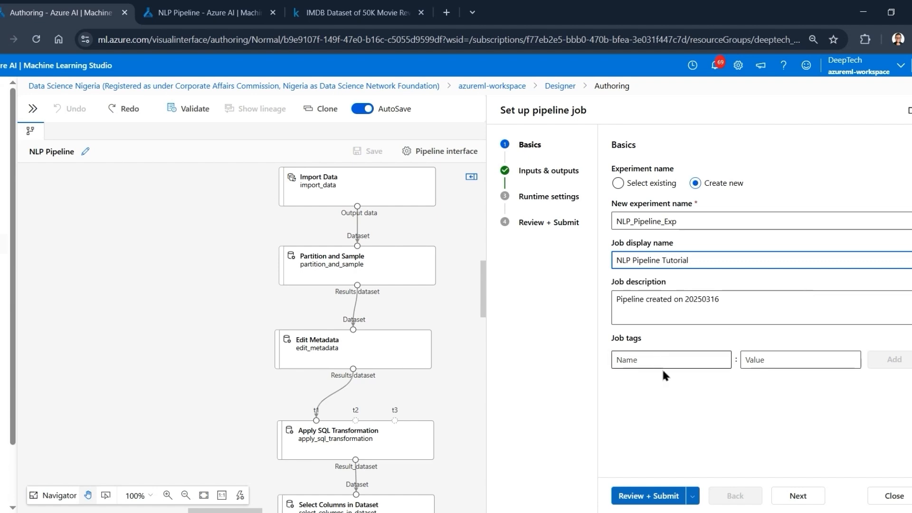
left_click(652, 417)
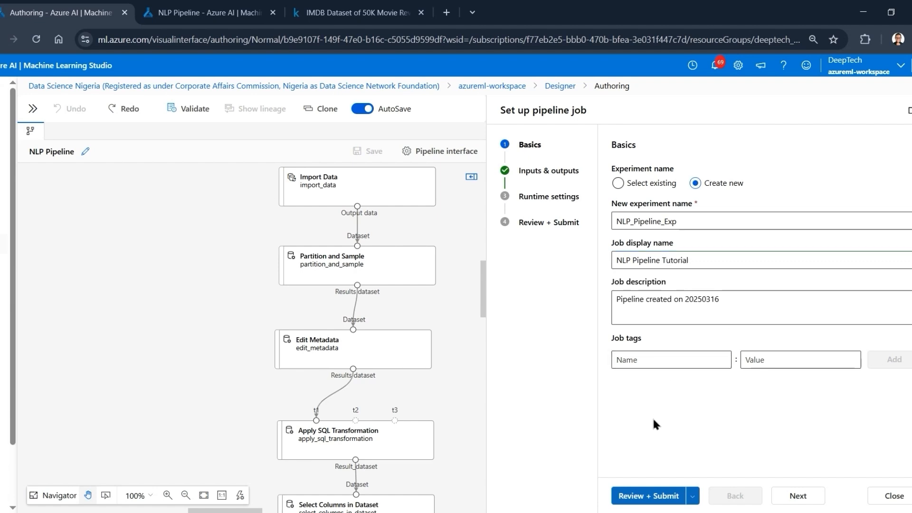
- Proceed through the job's inputs and outputs to the runtime settings and choose Compute cluster as the compute type
left_click(527, 171)
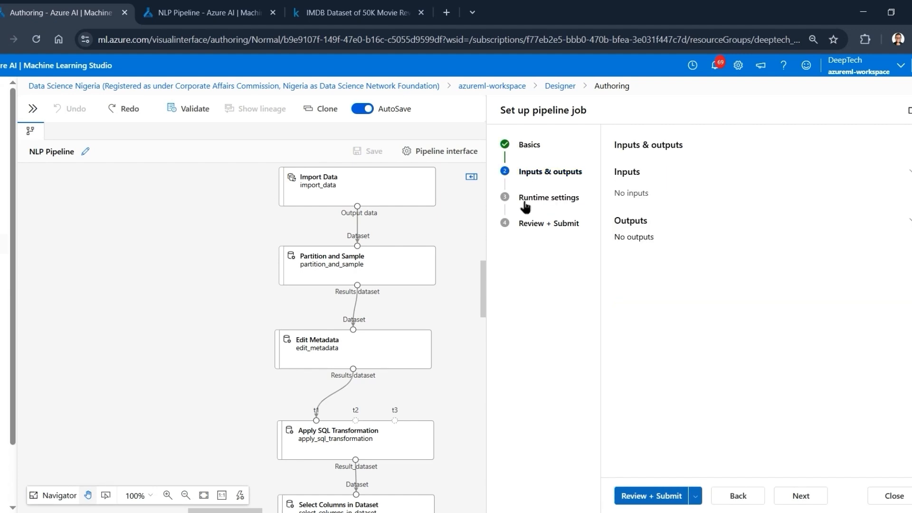
left_click(523, 199)
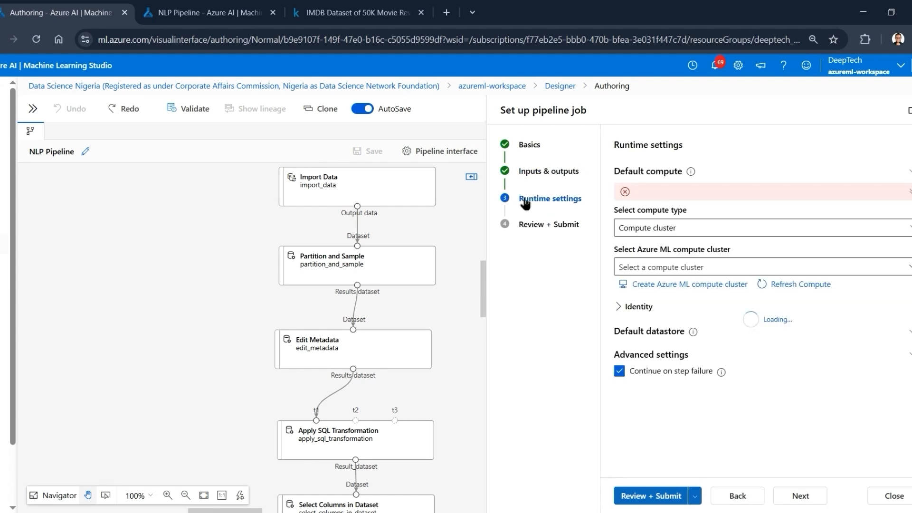
left_click(675, 233)
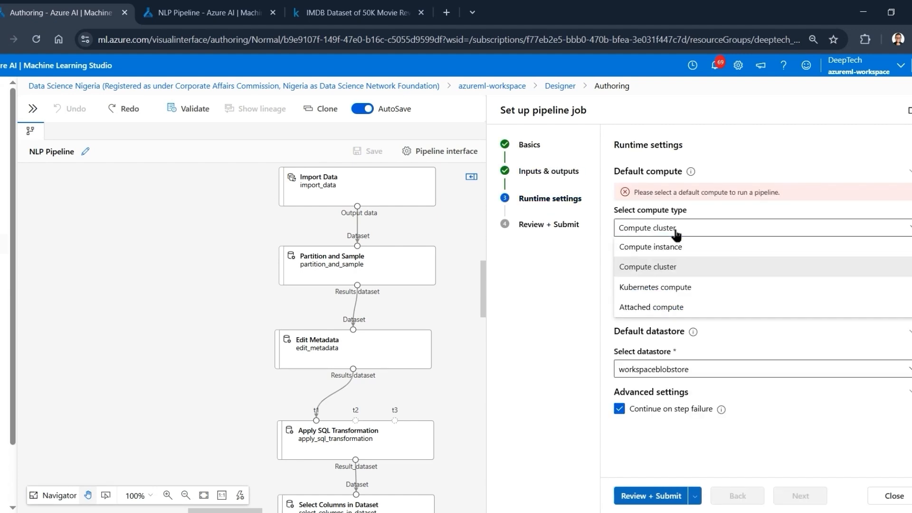
left_click(664, 268)
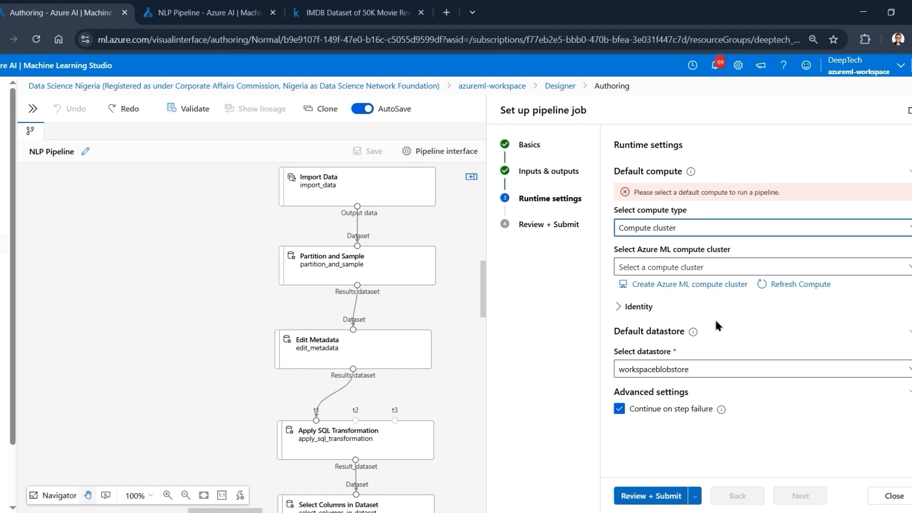
- Select ml-cluster as the Azure ML compute cluster for the pipeline job
left_click(658, 271)
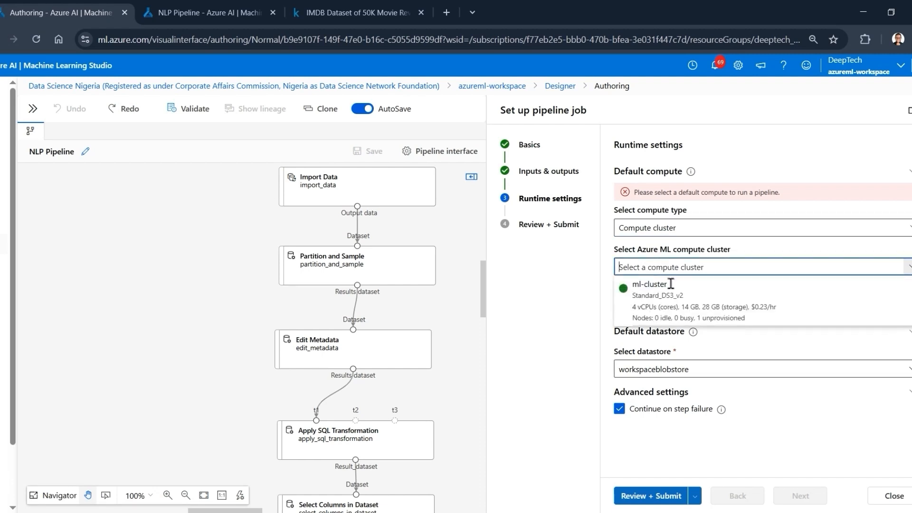
left_click(677, 309)
left_click(630, 247)
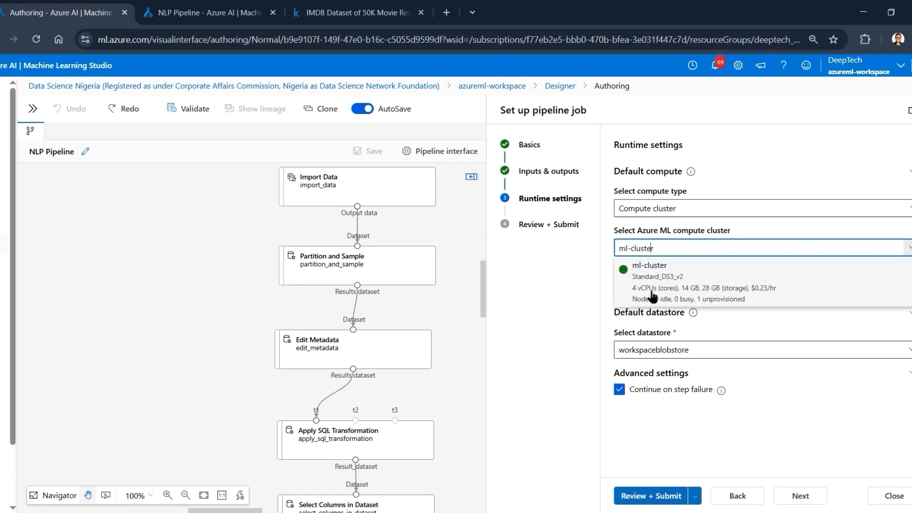
left_click(786, 328)
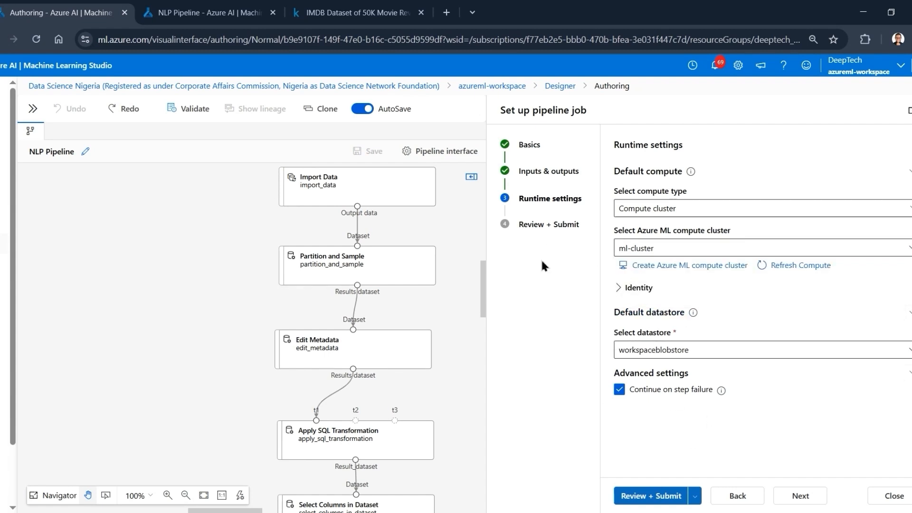
- Review the job's basics, inputs and outputs, and runtime settings, and submit the pipeline job
left_click(529, 228)
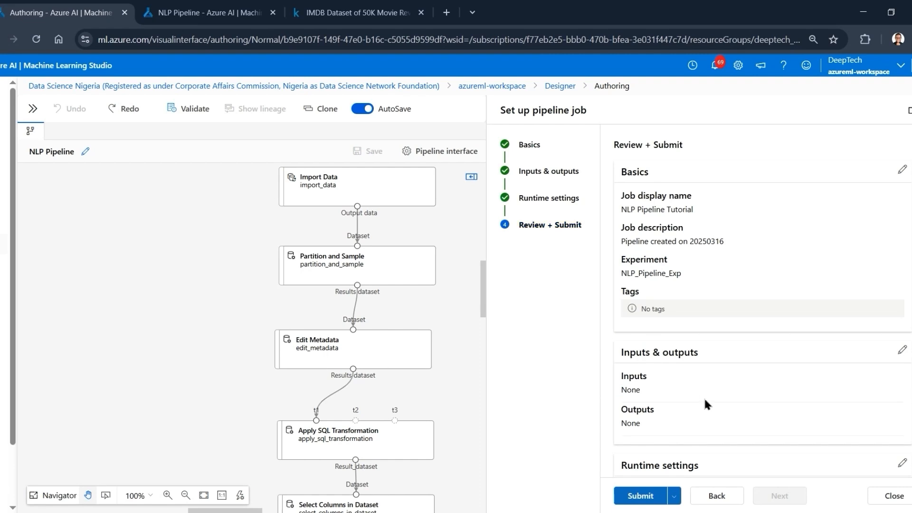
scroll(703, 404, "down", 3)
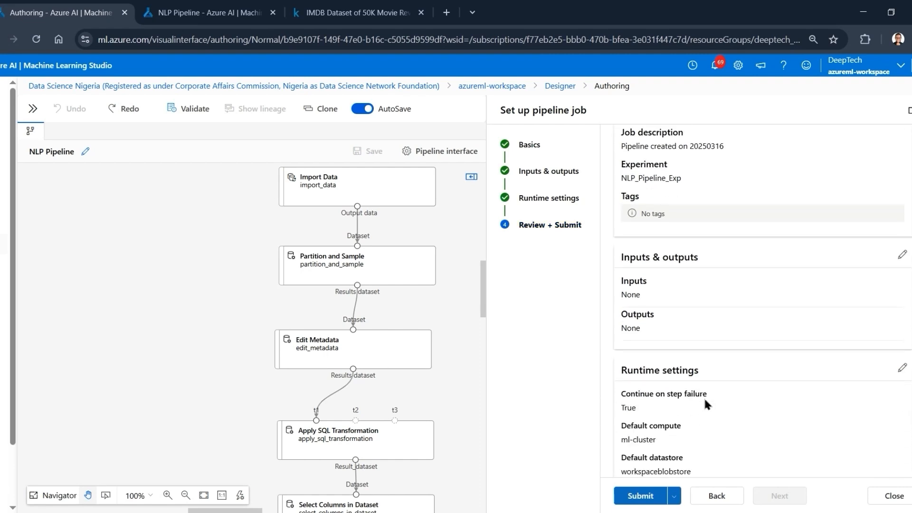
left_click(639, 497)
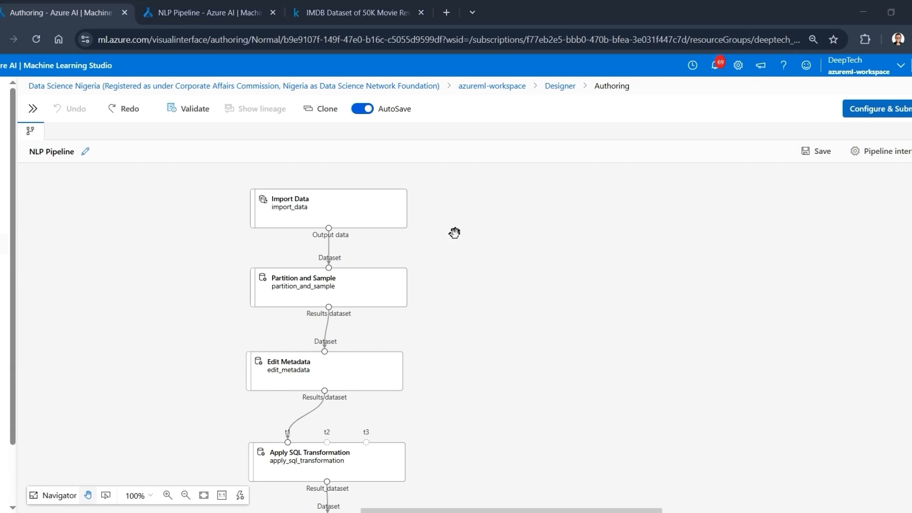
- Close the old NLP Pipeline browser page and open the details of the submitted pipeline job
left_click(273, 13)
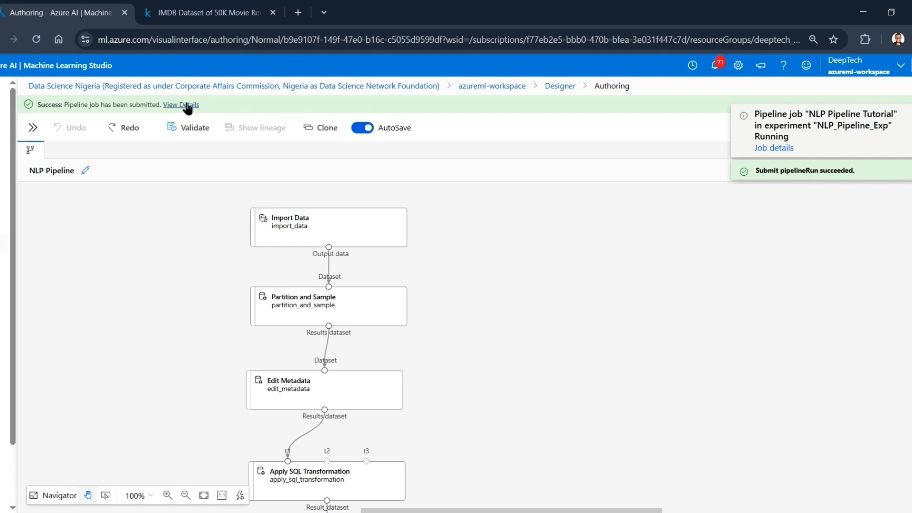
left_click(188, 106)
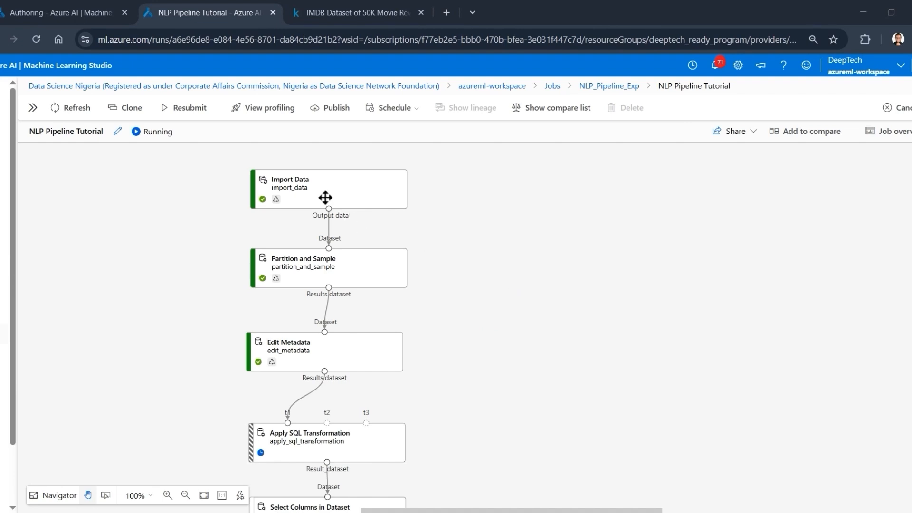
- Check the run status of the data preparation components from Import Data through Preprocess Text and Split Data
mouse_move(361, 275)
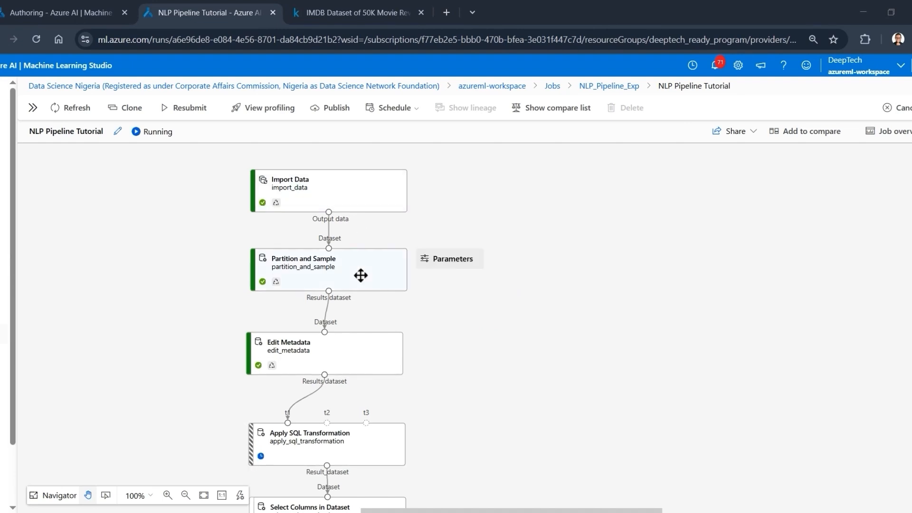
mouse_move(340, 358)
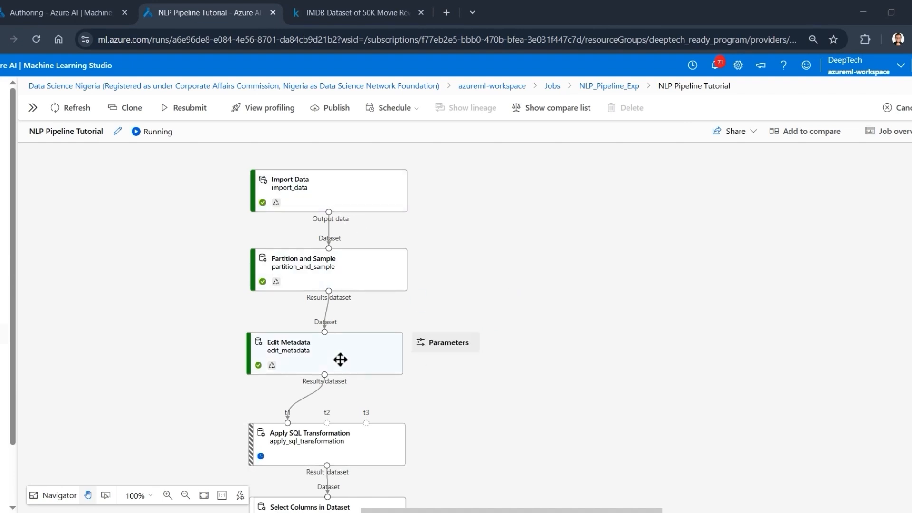
scroll(341, 360, "down", 1)
scroll(341, 359, "down", 3)
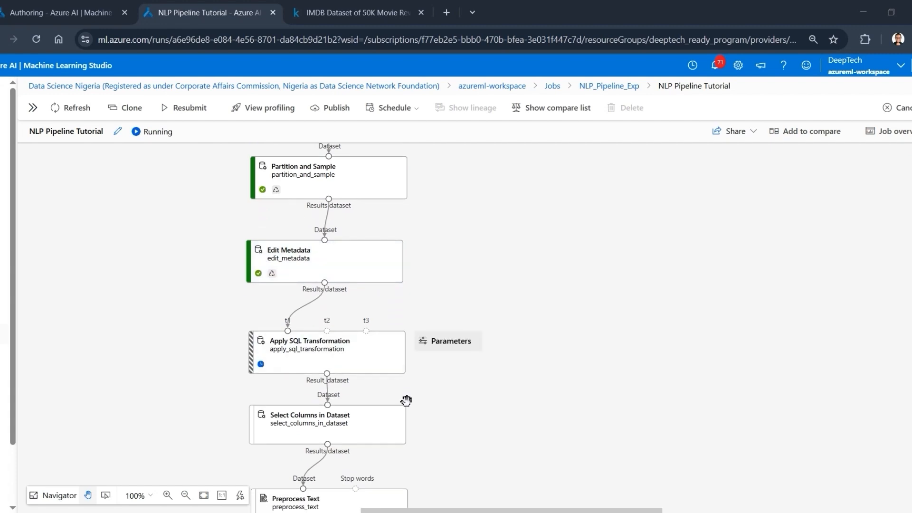
scroll(407, 401, "down", 3)
mouse_move(424, 333)
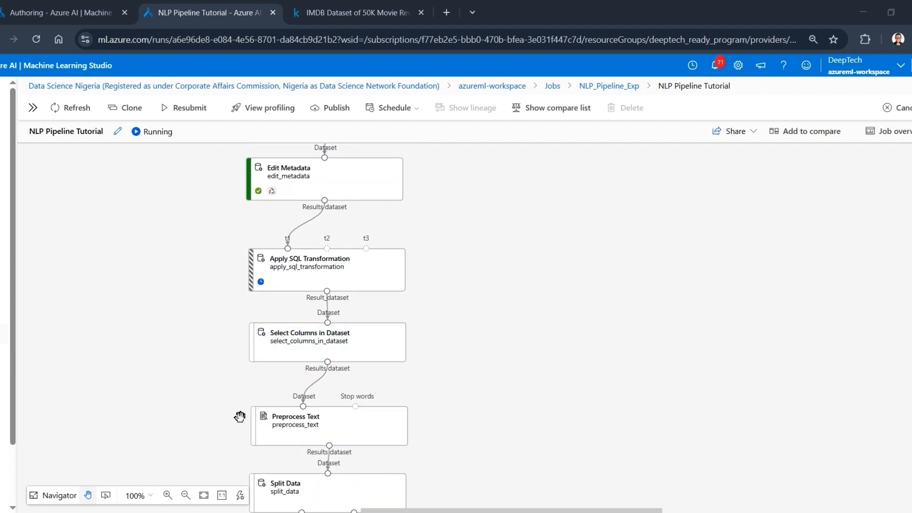
scroll(240, 417, "down", 2)
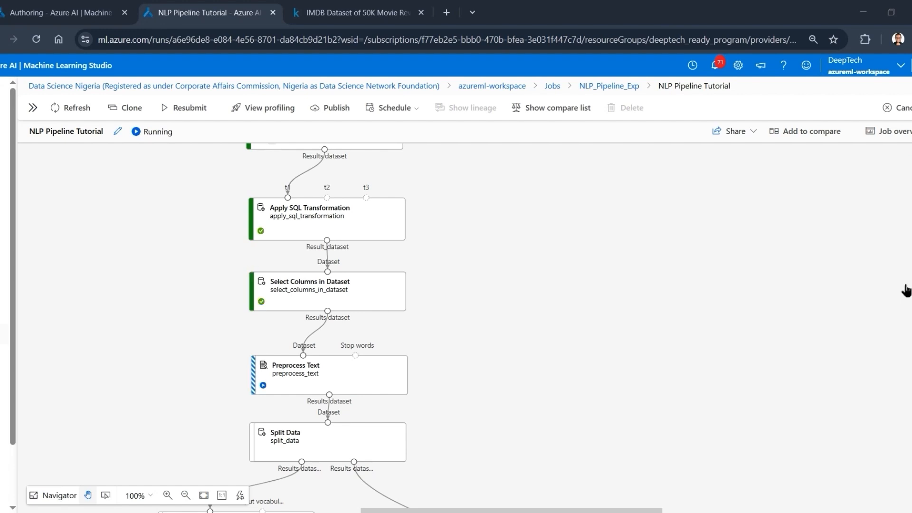
scroll(905, 291, "down", 4)
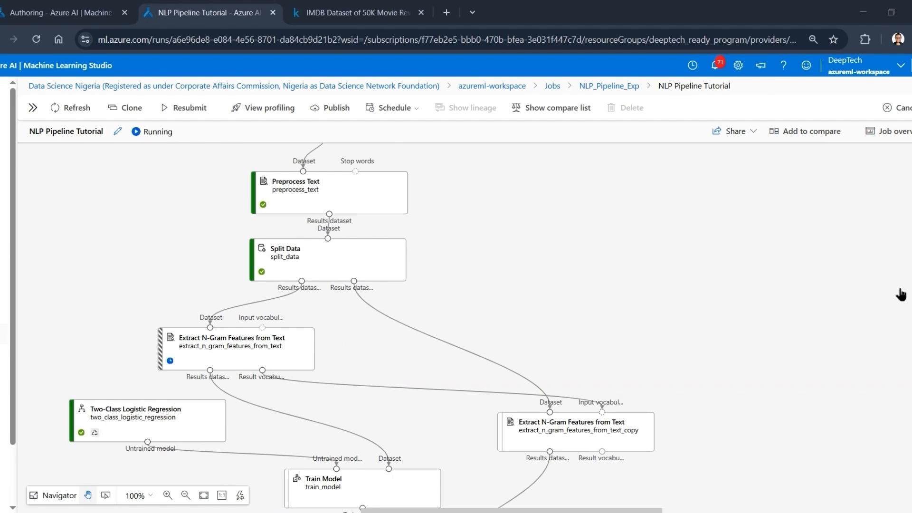
scroll(605, 326, "up", 1)
scroll(605, 326, "up", 2)
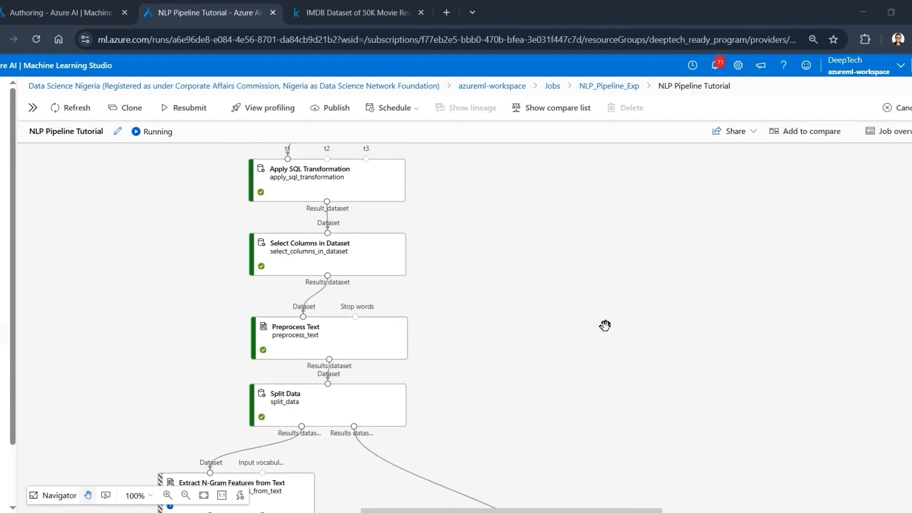
scroll(605, 326, "down", 4)
scroll(605, 326, "up", 2)
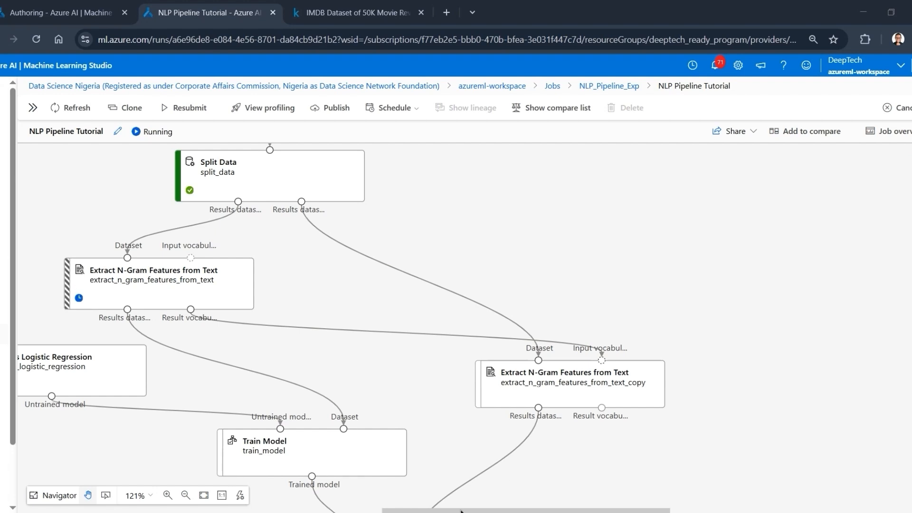
- Follow the run status of the N-gram extraction, Two-Class Logistic Regression, Train Model and Score Model components
left_click_drag(462, 509, 385, 508)
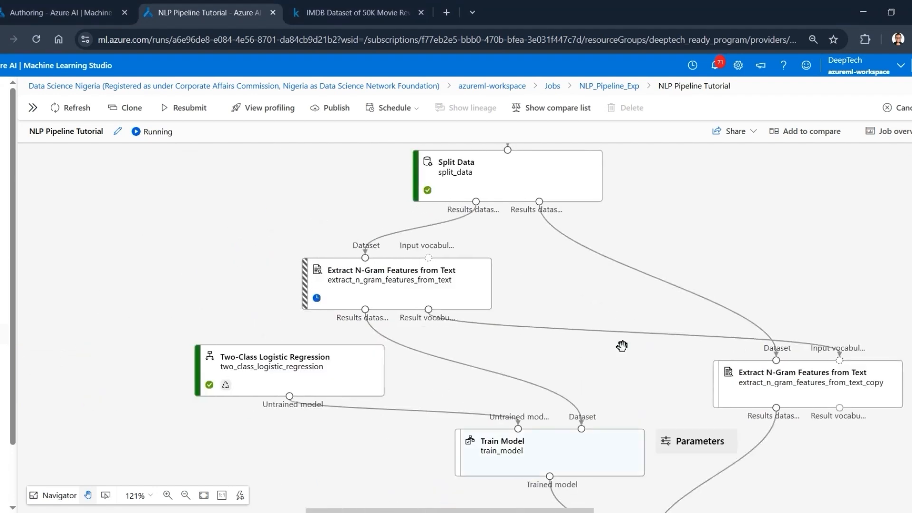
scroll(621, 343, "up", 3)
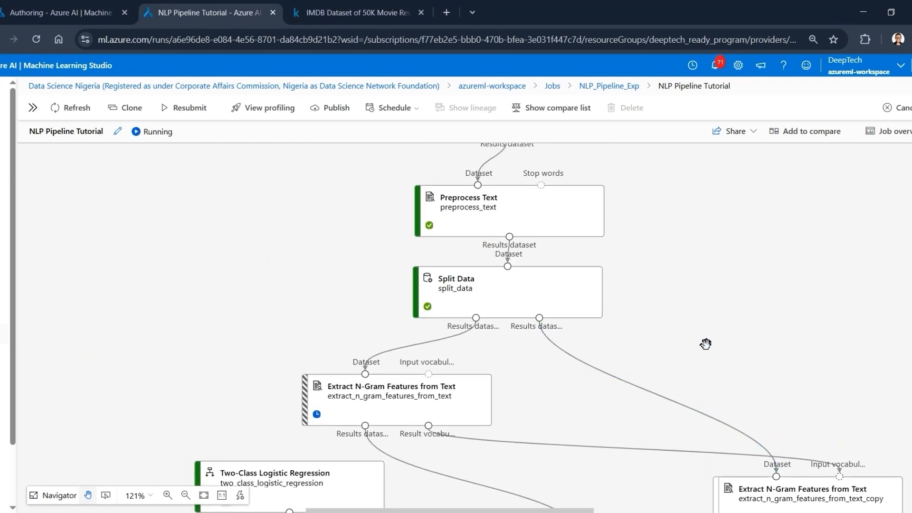
scroll(706, 344, "down", 2)
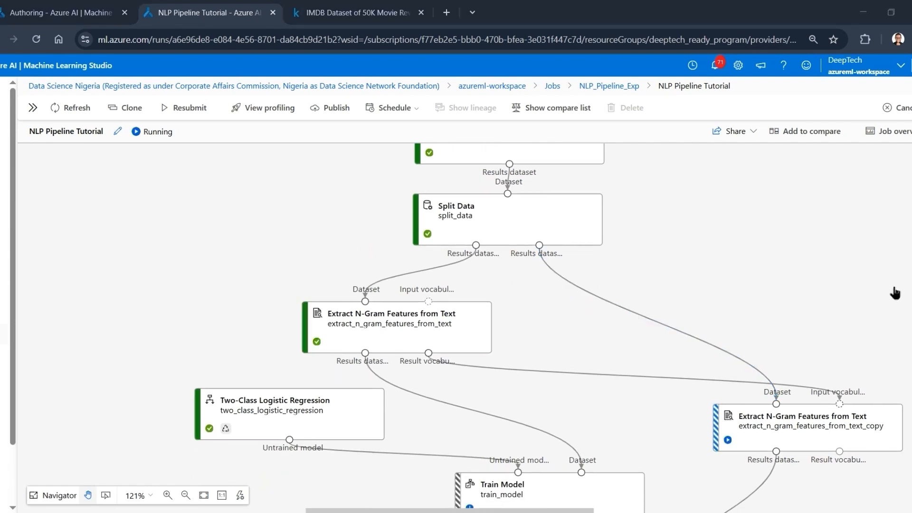
scroll(903, 294, "down", 1)
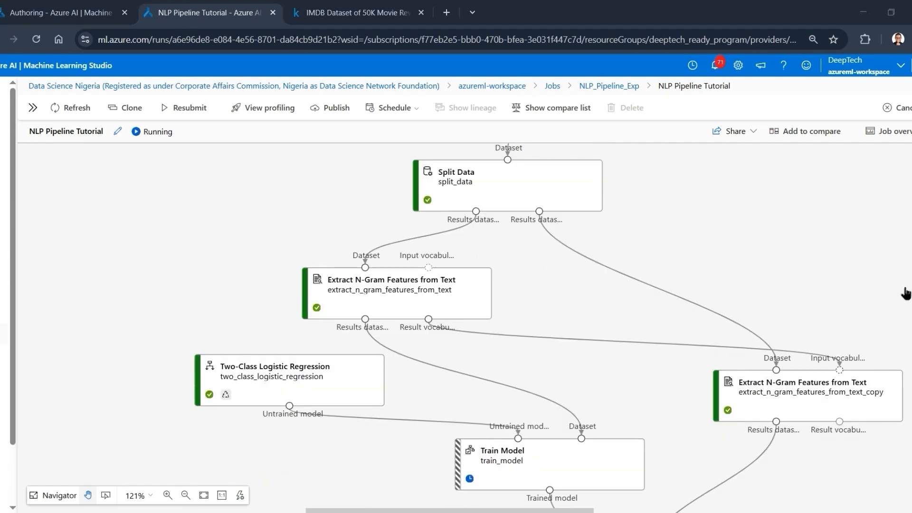
scroll(654, 292, "down", 2)
scroll(654, 292, "down", 1)
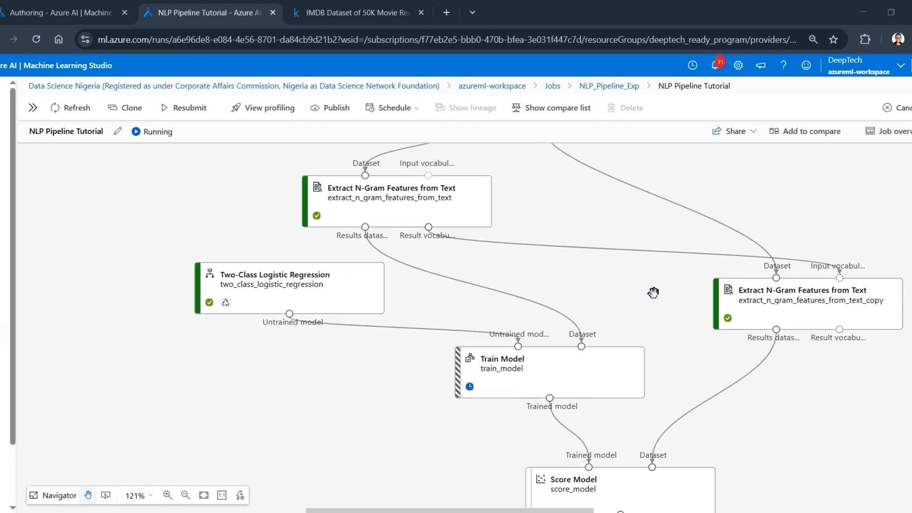
scroll(653, 292, "down", 1)
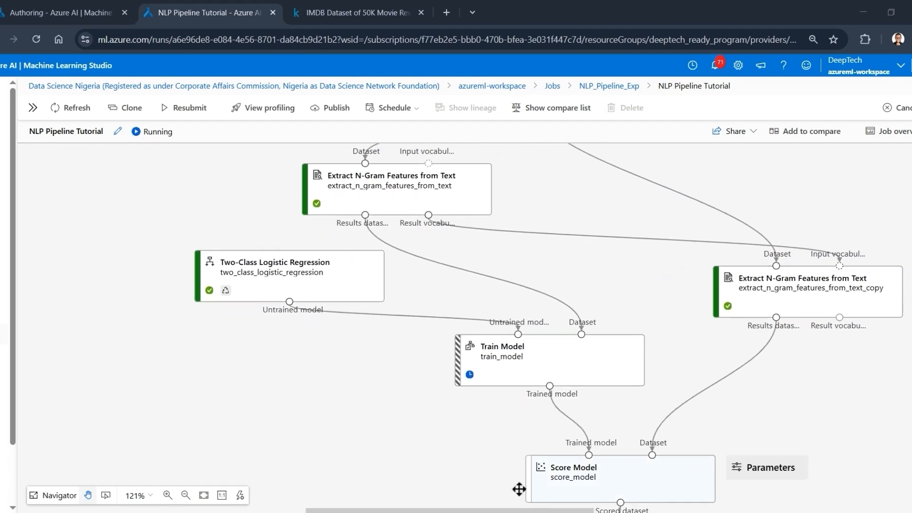
left_click_drag(478, 511, 502, 511)
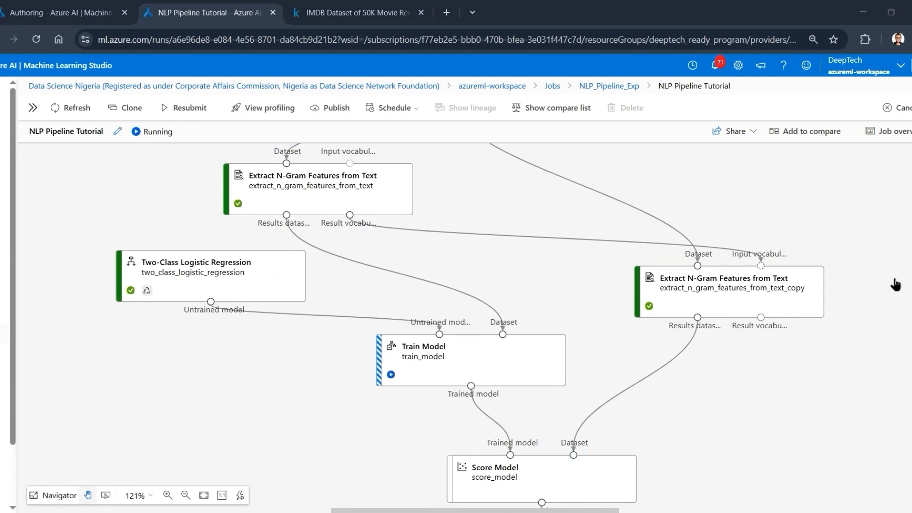
scroll(728, 326, "down", 3)
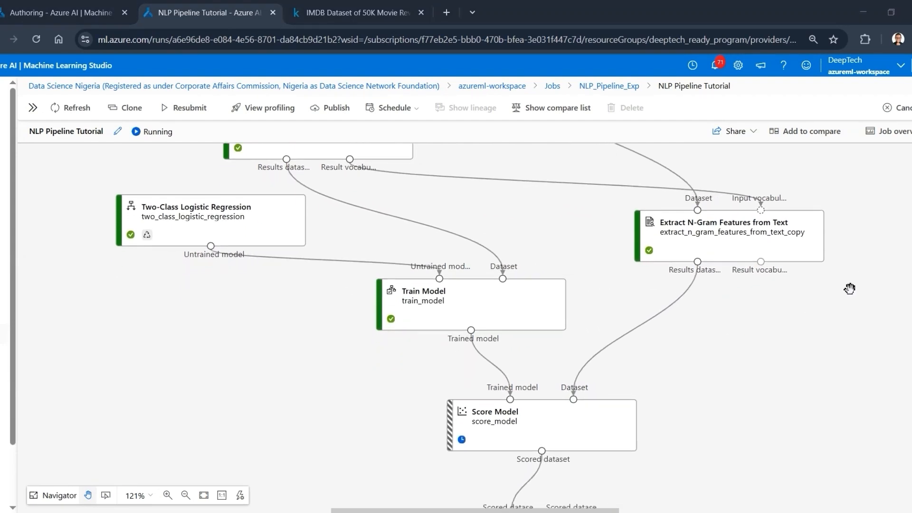
scroll(754, 353, "down", 1)
scroll(754, 352, "down", 3)
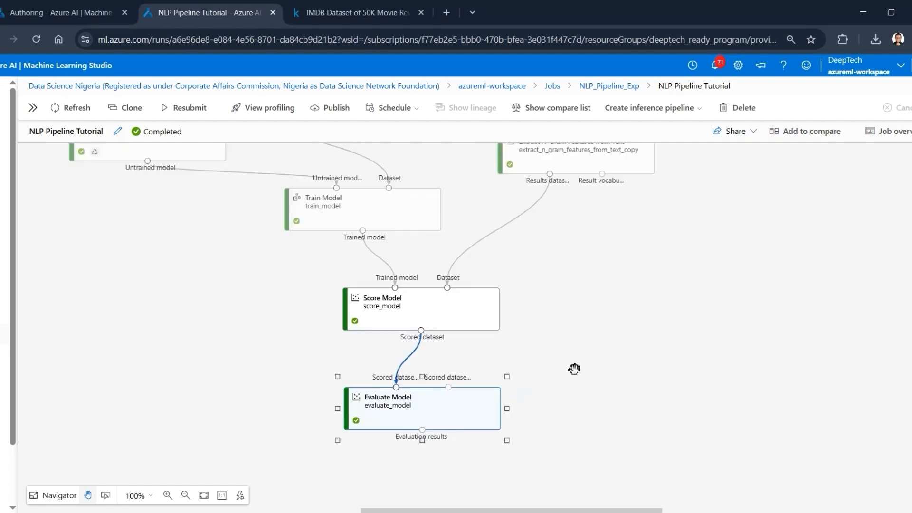
- Look over the completed pipeline, and open the Evaluate Model component's details in full view
left_click(574, 369)
scroll(574, 369, "up", 15)
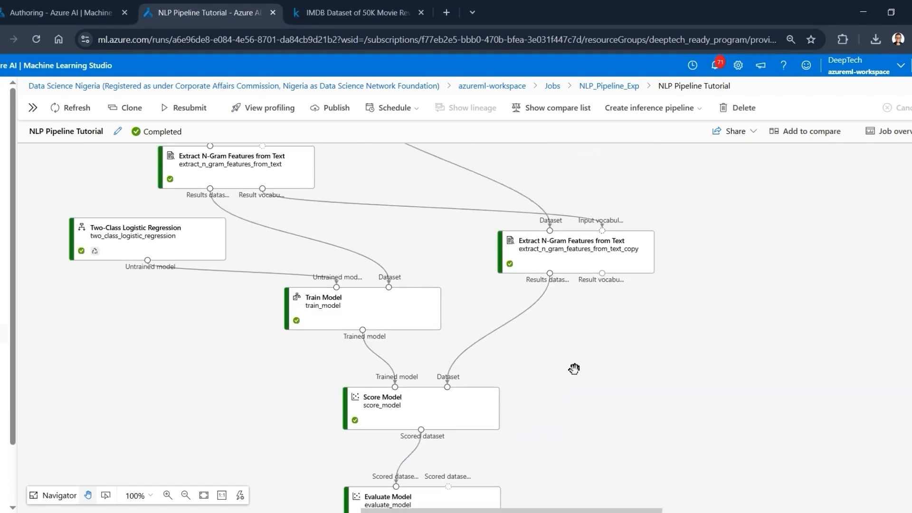
scroll(574, 369, "up", 5)
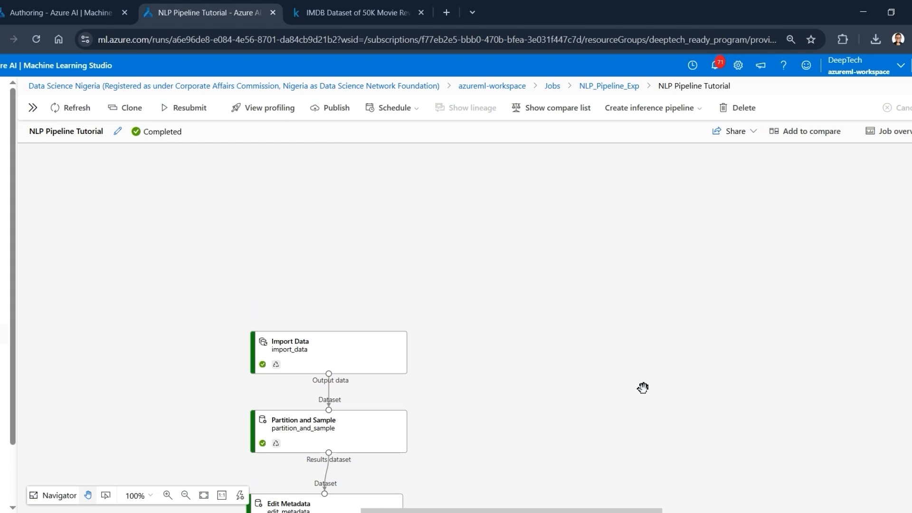
scroll(533, 386, "down", 10)
scroll(533, 387, "down", 7)
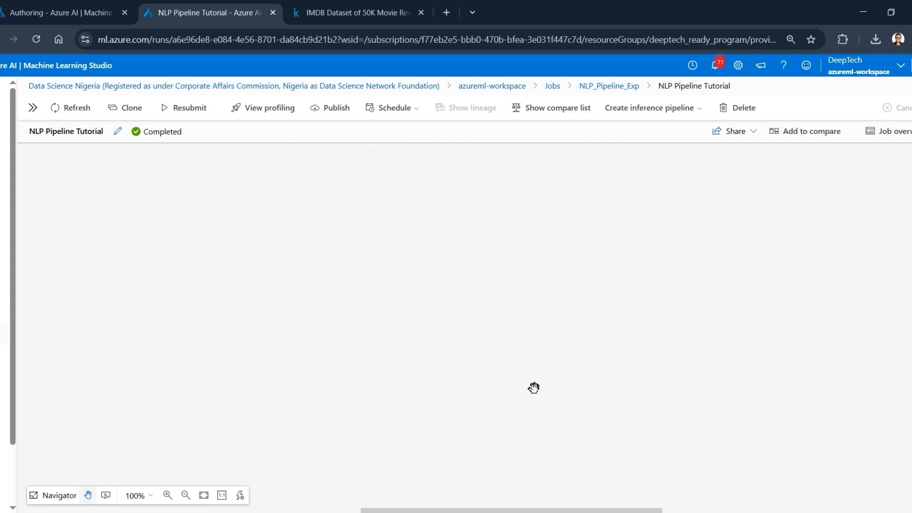
left_click(404, 346)
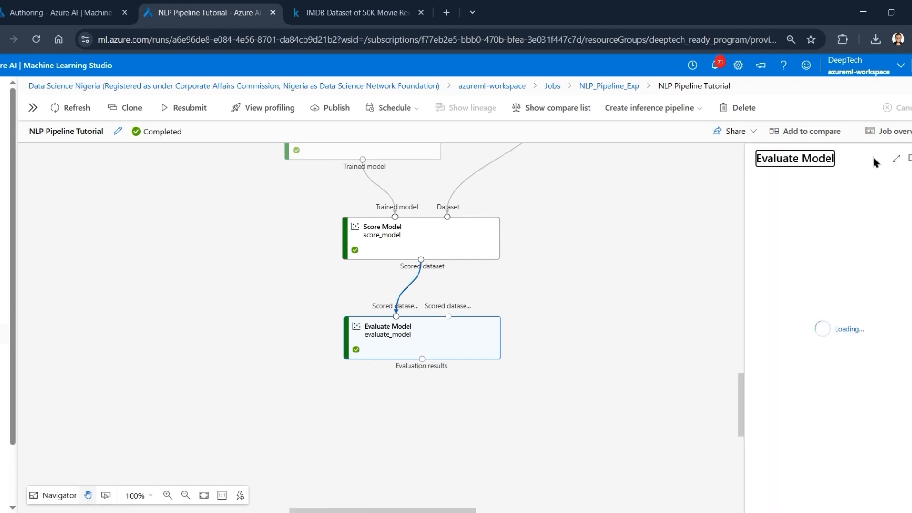
left_click(897, 158)
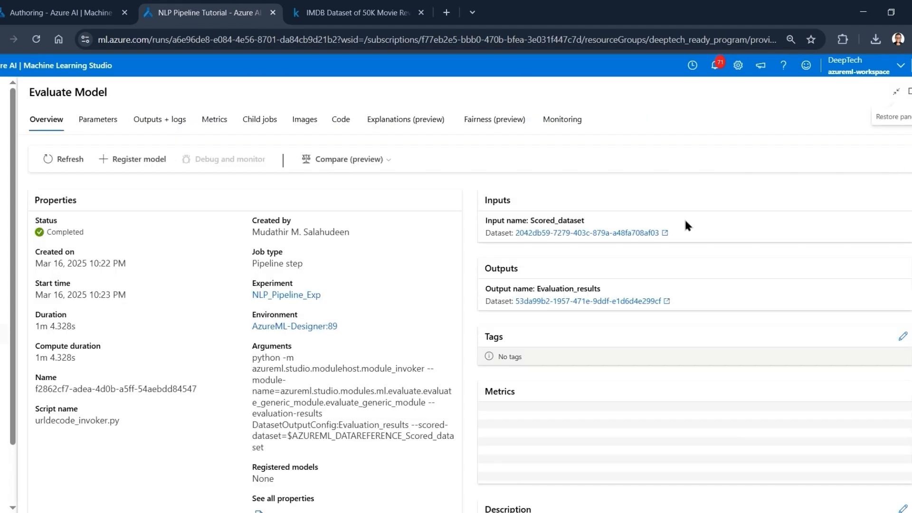
- Examine the Evaluate Model metrics, including the F1 score, the curves and the confusion matrix across its Actual_1 and Actual_0 columns
left_click(211, 123)
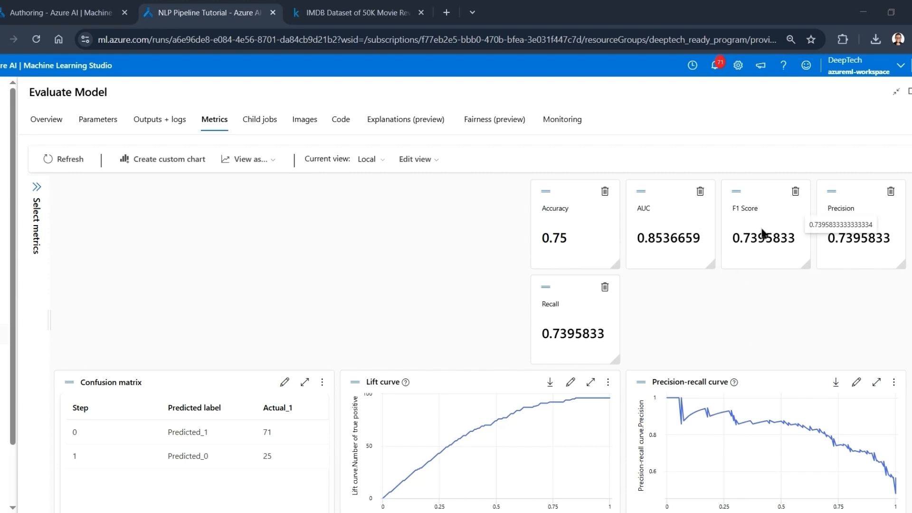
mouse_move(761, 230)
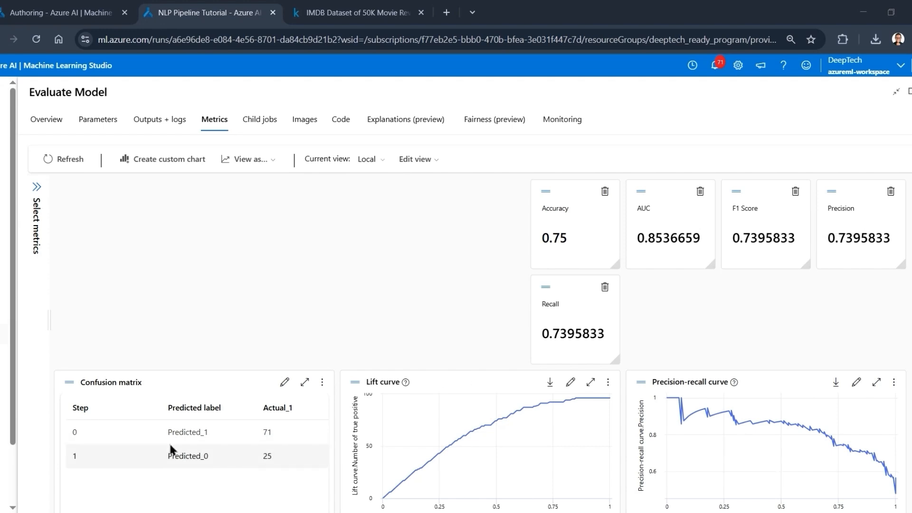
scroll(171, 449, "down", 2)
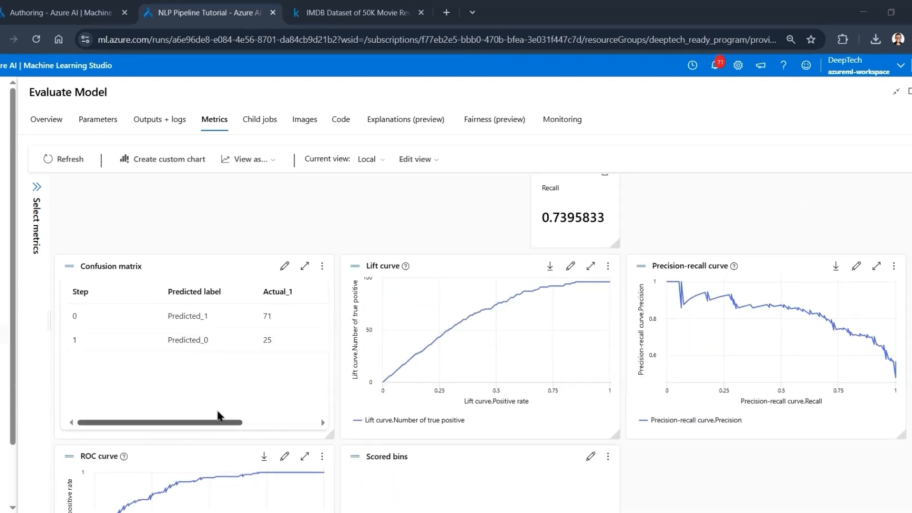
left_click_drag(177, 426, 131, 404)
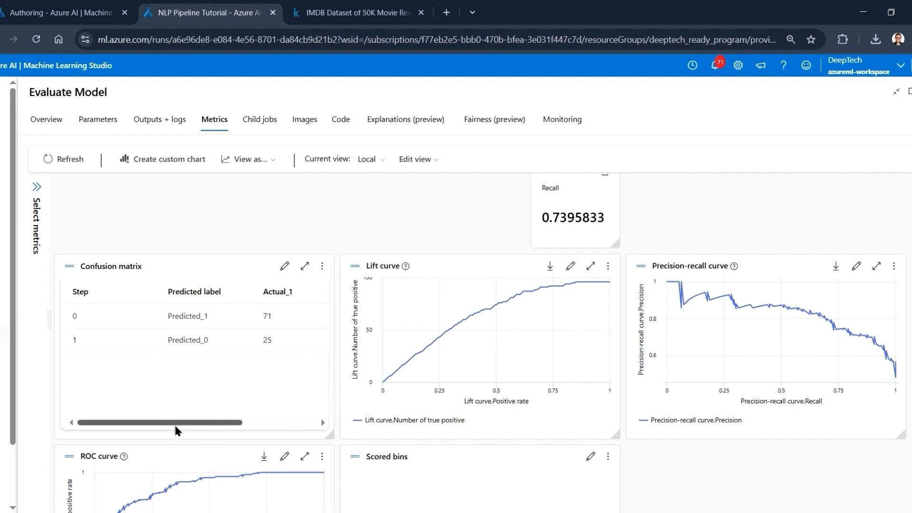
left_click_drag(177, 425, 233, 432)
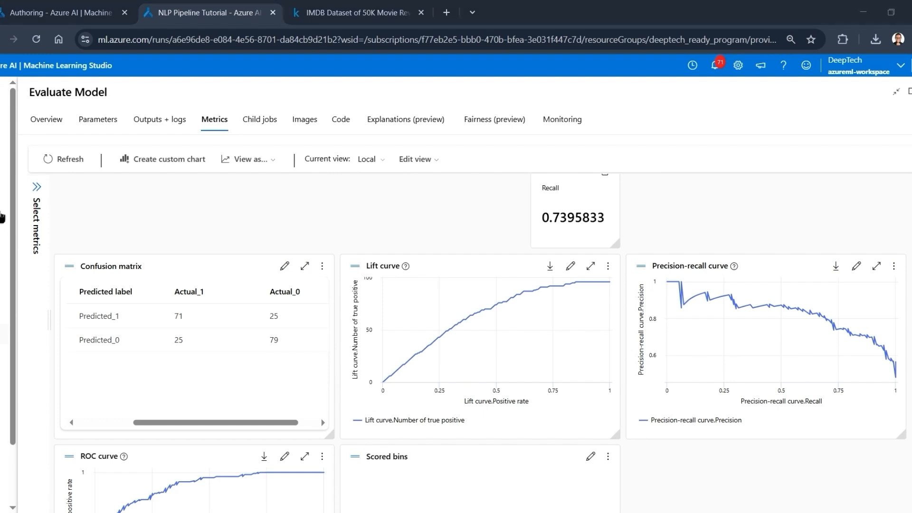
- Review the Evaluate Model metrics page, covering the ROC, lift and precision-recall curves, the scored bins and the score cards
scroll(147, 346, "down", 1)
scroll(145, 343, "down", 2)
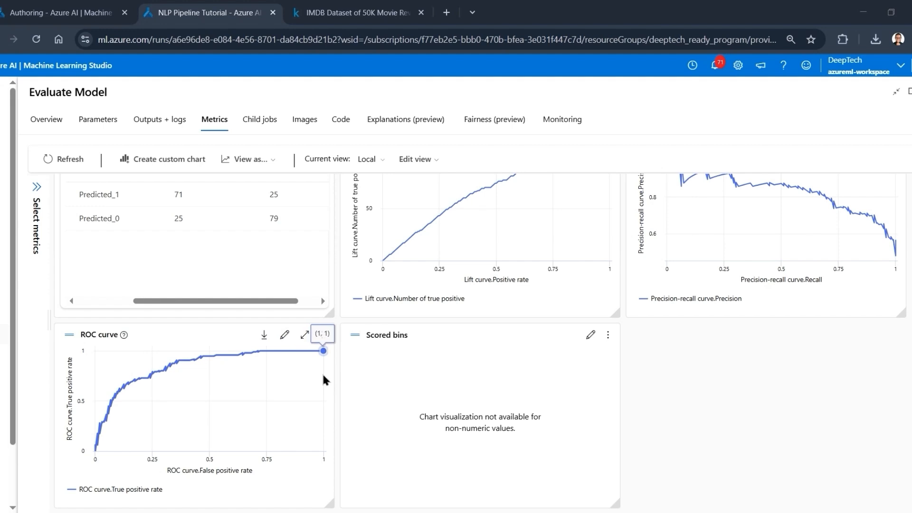
scroll(237, 361, "up", 2)
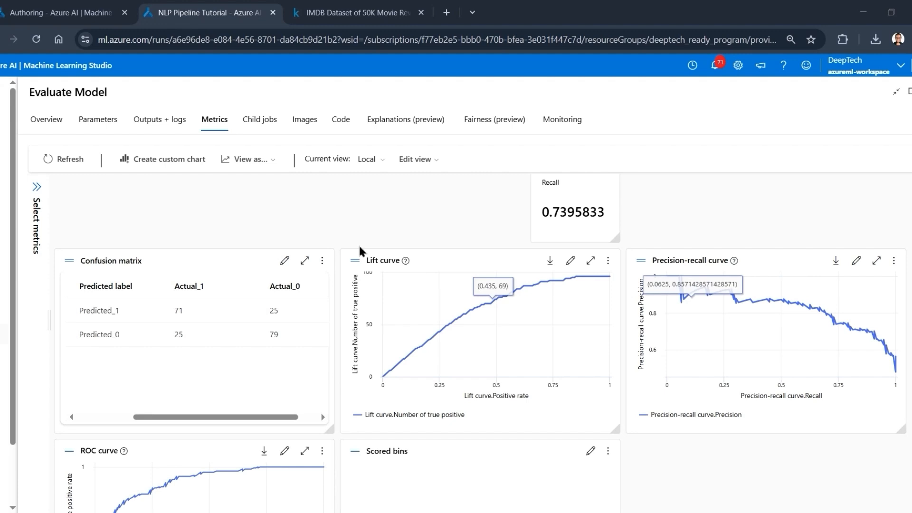
scroll(354, 341, "up", 2)
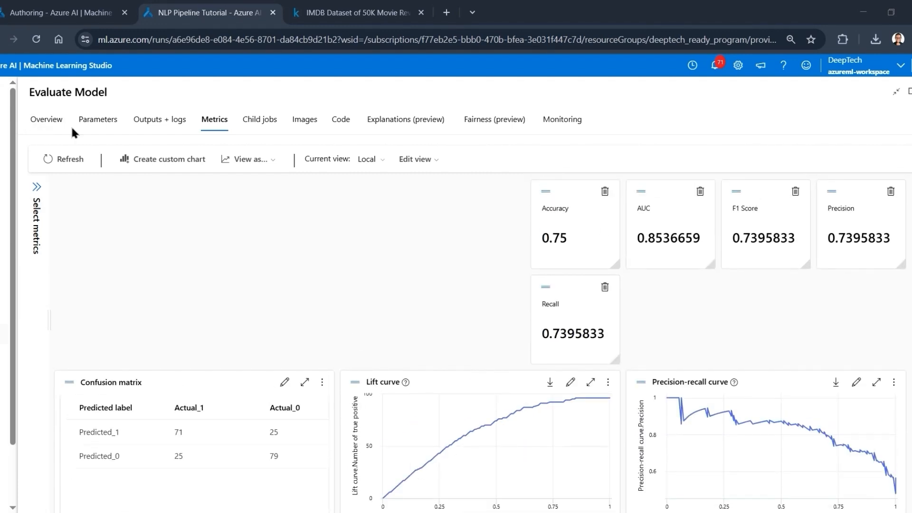
- Check the Evaluate Model overview and return to the completed pipeline graph
left_click(49, 121)
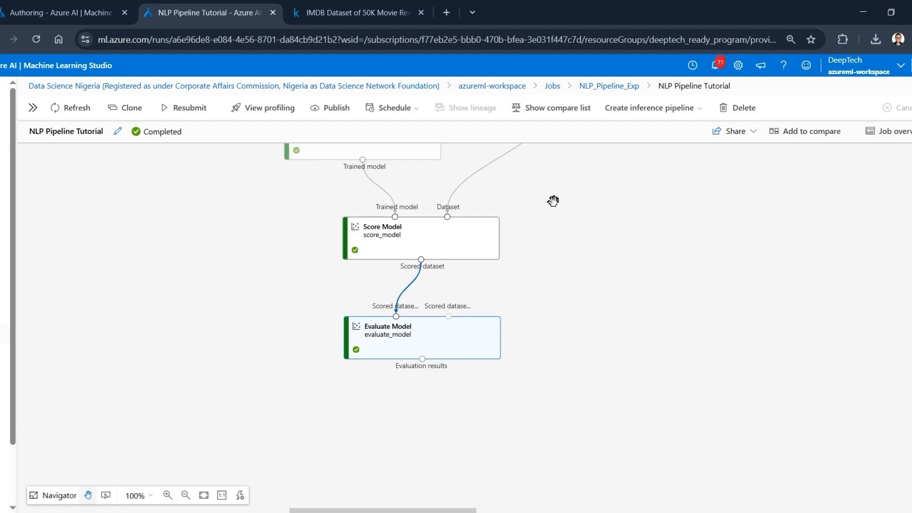
left_click(896, 91)
scroll(519, 273, "up", 6)
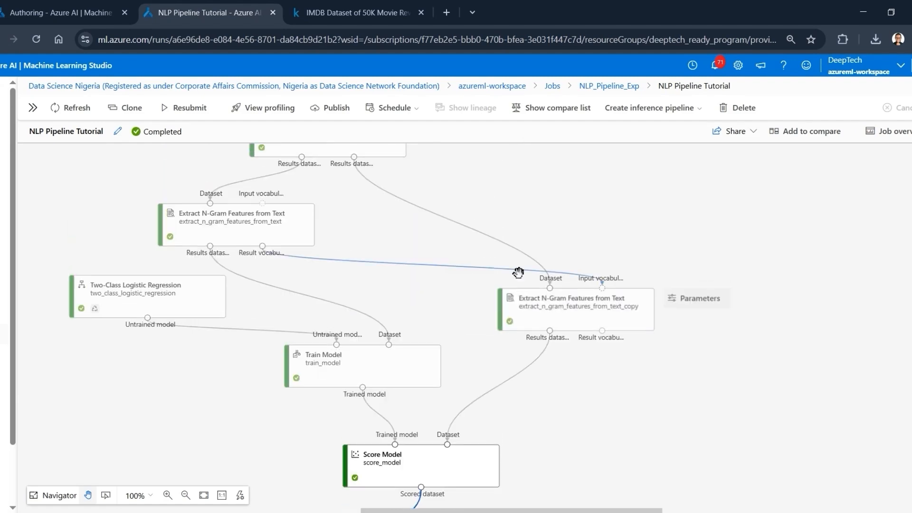
scroll(549, 310, "up", 2)
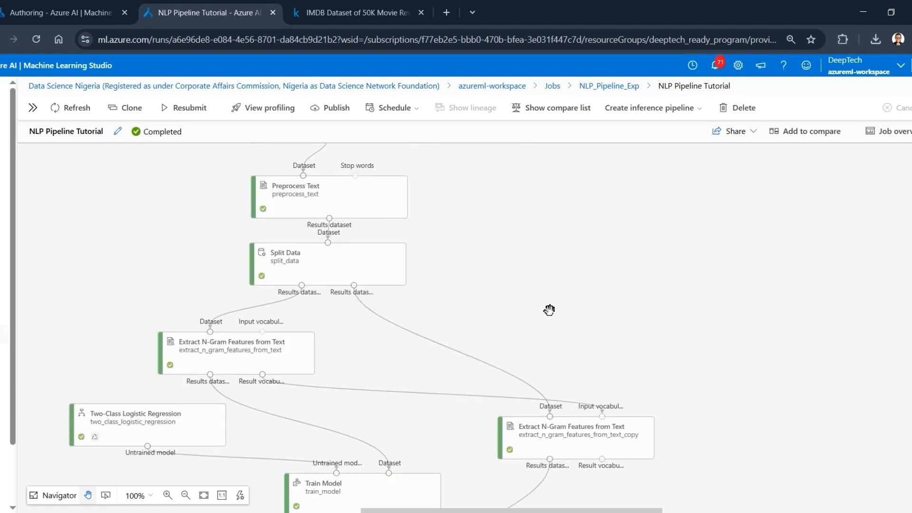
- Preview the Evaluate Model component's evaluation results in a maximized panel
scroll(550, 310, "down", 1)
scroll(549, 310, "down", 6)
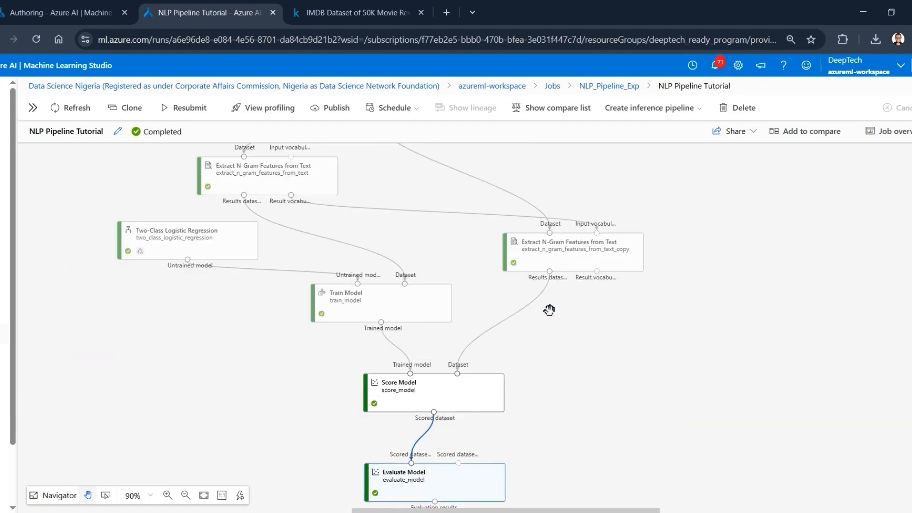
right_click(460, 407)
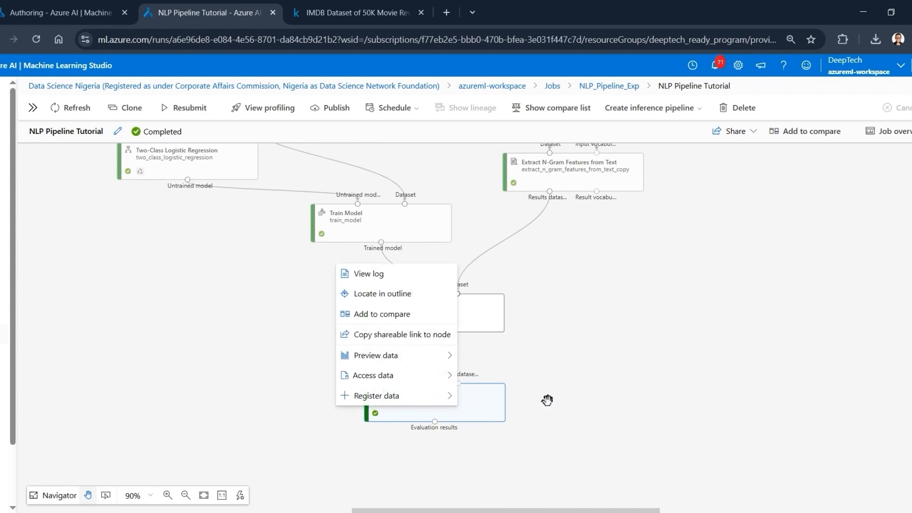
mouse_move(428, 361)
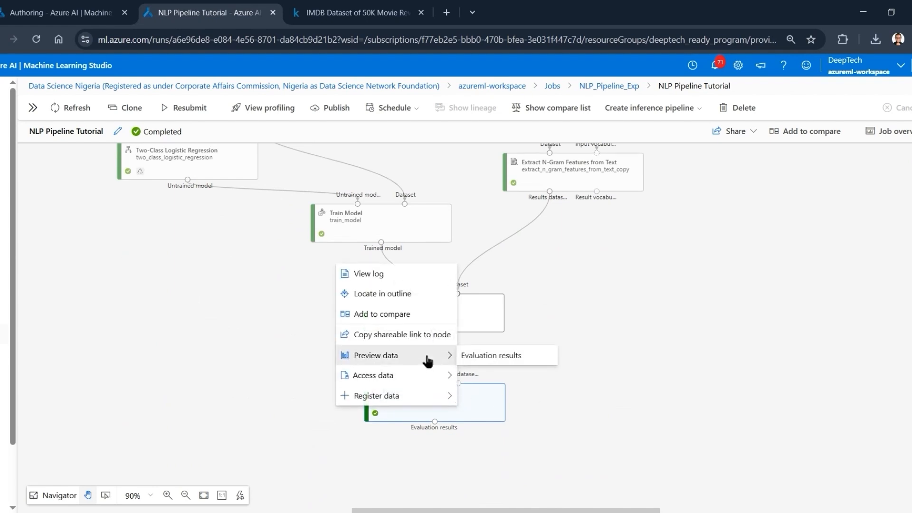
left_click(478, 355)
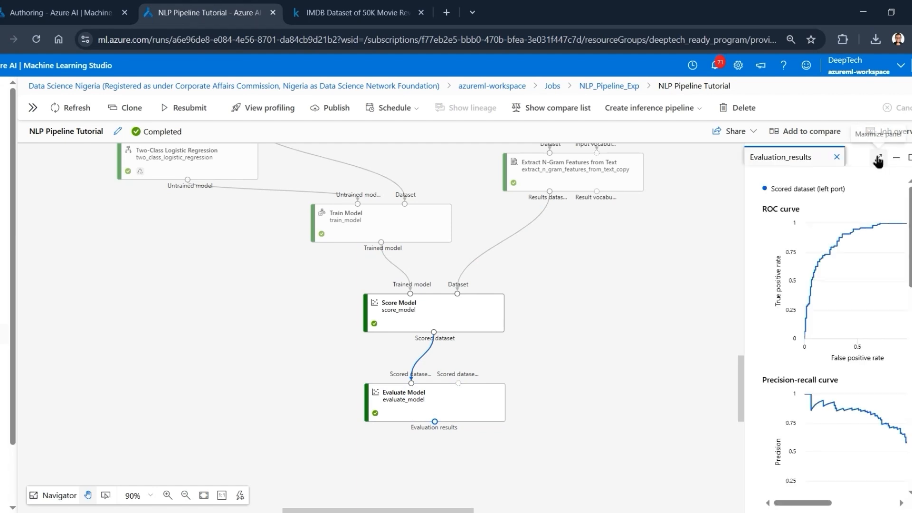
left_click(879, 157)
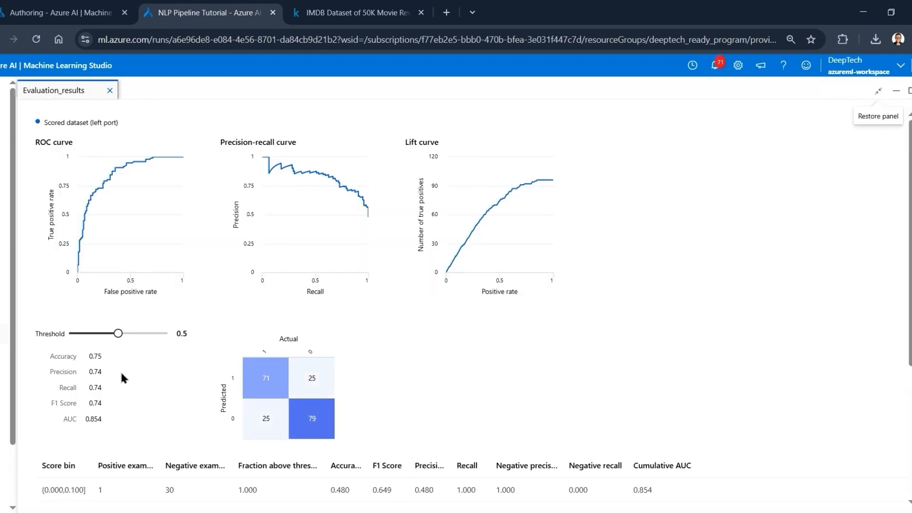
- Set the evaluation threshold to 0.42 to compare the scores, and close the evaluation results to return to the pipeline graph
mouse_move(118, 333)
left_mouse_down()
mouse_move(149, 335)
mouse_move(81, 333)
mouse_move(158, 334)
mouse_move(111, 333)
left_mouse_up()
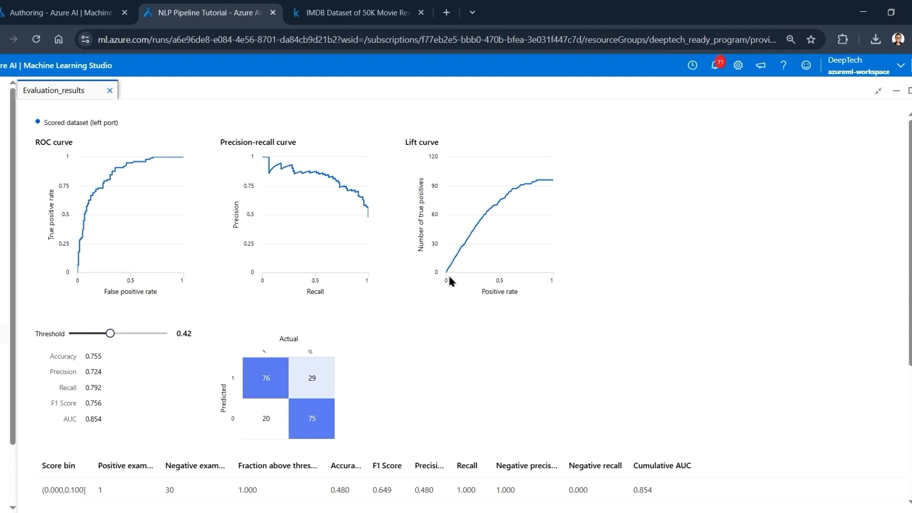
left_click(909, 91)
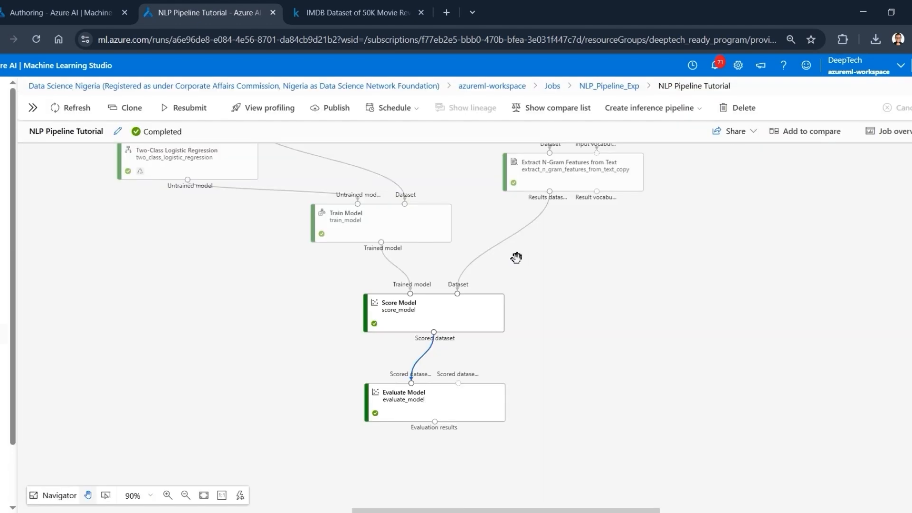
scroll(517, 257, "up", 5)
scroll(517, 257, "up", 6)
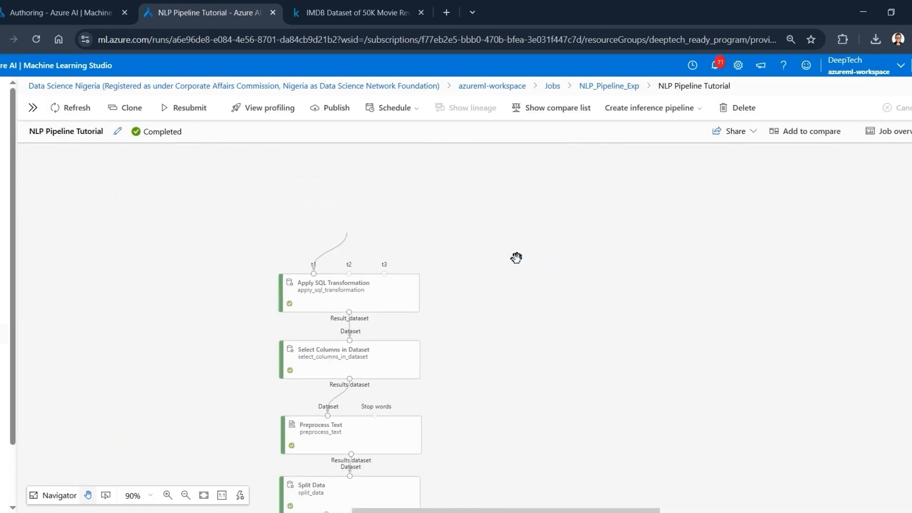